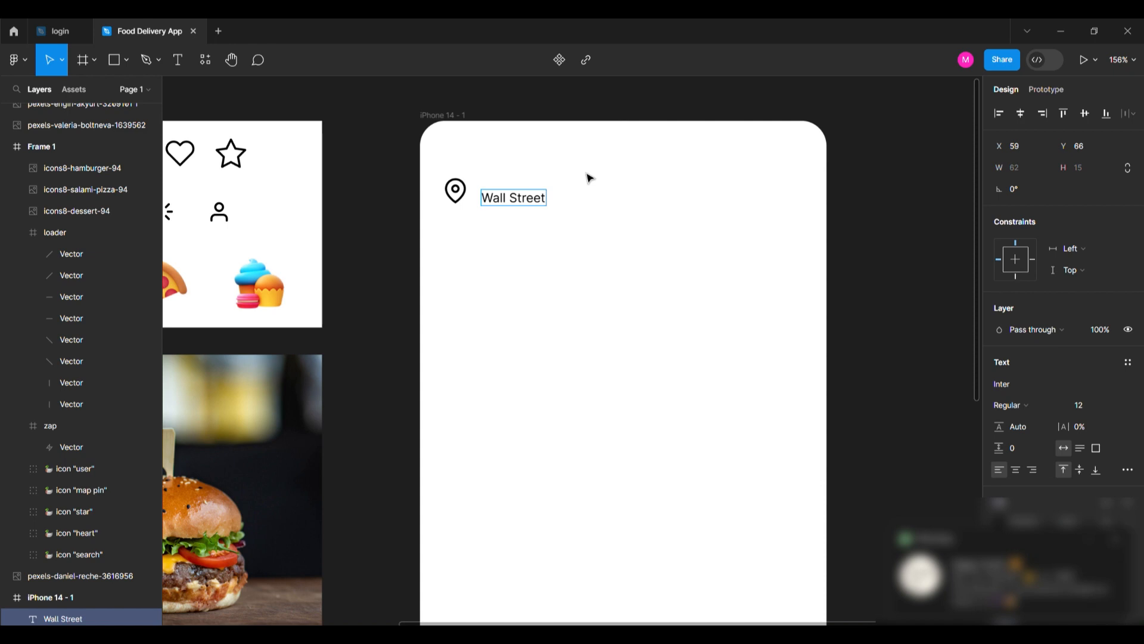
# Step: Place the "Wall Street" text beside the map pin icon and set it in bold Lato
pyautogui.moveTo(520, 207); pyautogui.dragTo(511, 196)
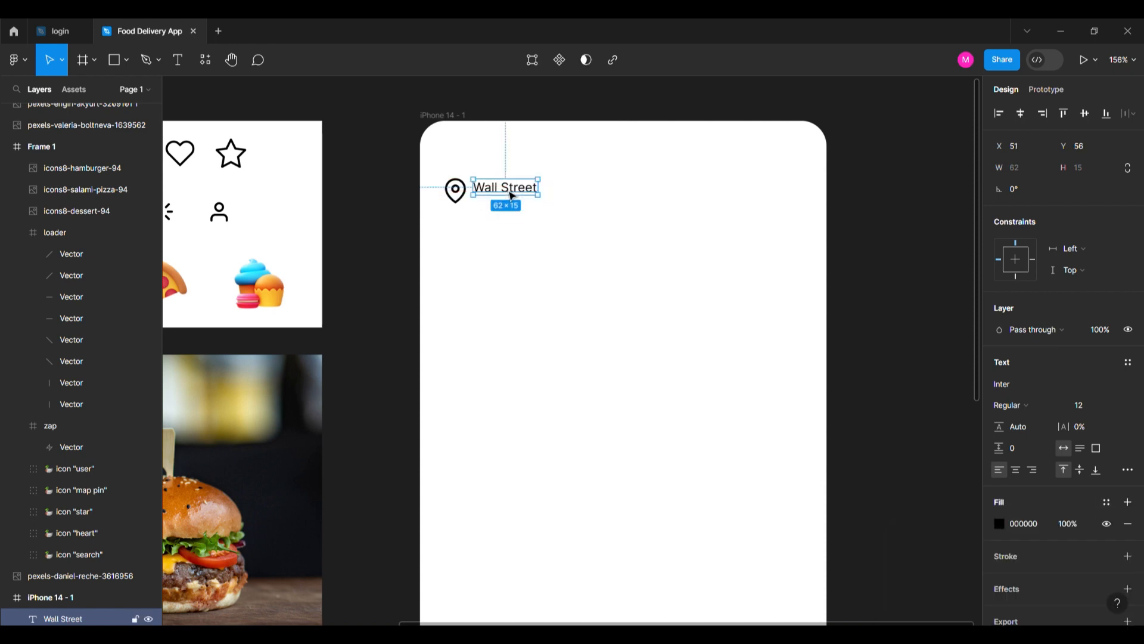
pyautogui.scroll(5, 511, 195)
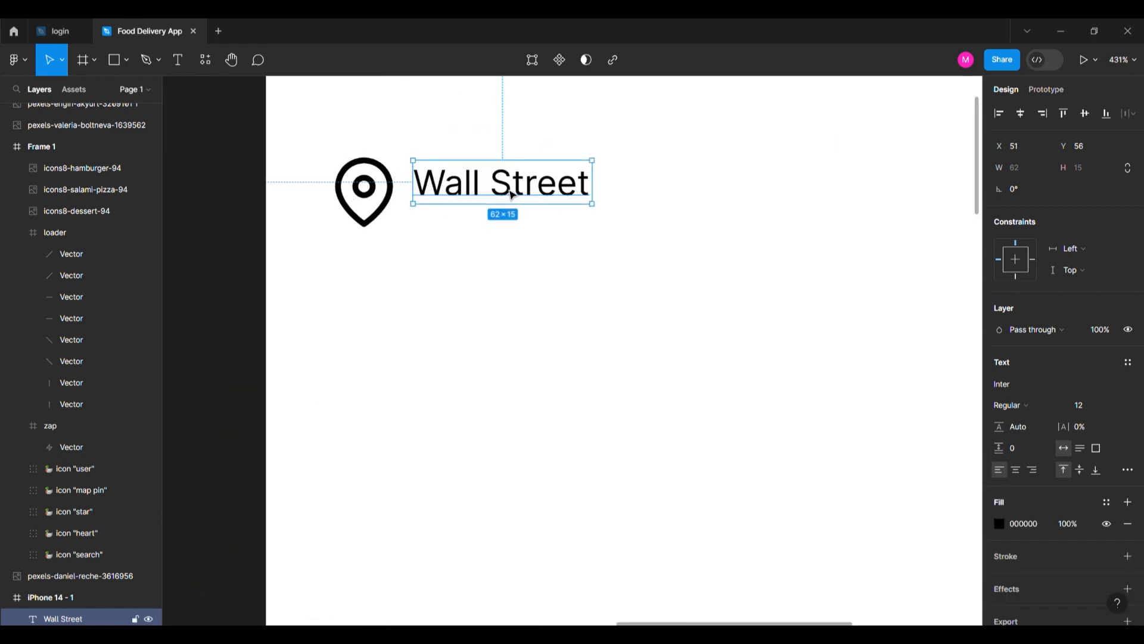
pyautogui.hotkey('ctrl', 'b')
pyautogui.click(1024, 382)
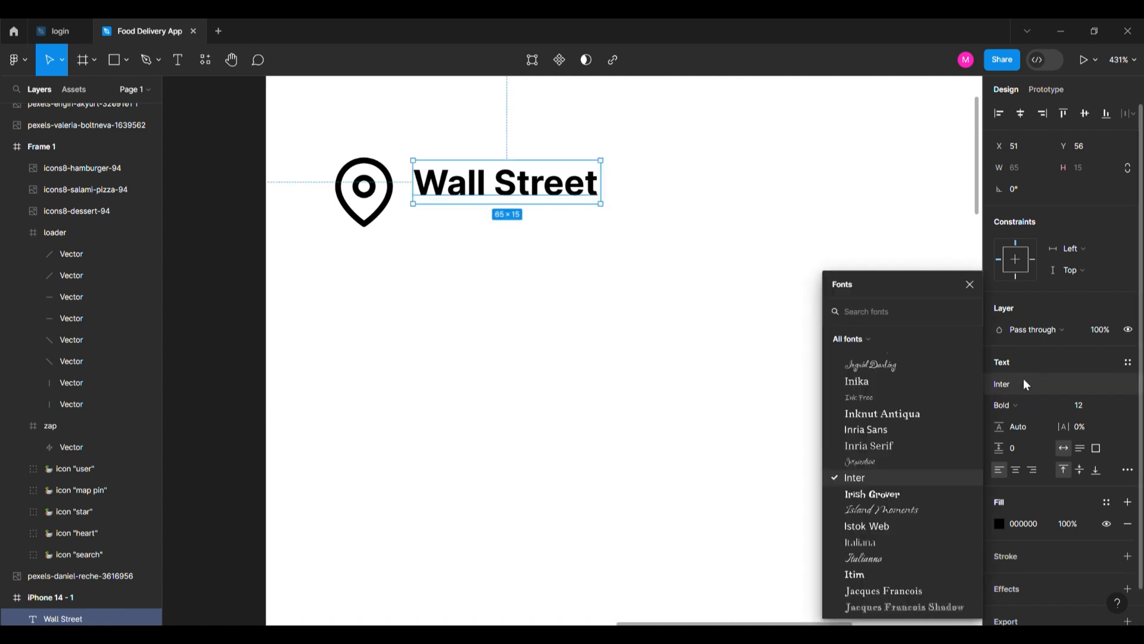
pyautogui.write('Lato')
pyautogui.press('Return')
# Step: Duplicate the "Wall Street" text directly below itself and change the copy to "Near Cinema, New York, US"
pyautogui.moveTo(469, 185); pyautogui.dragTo(469, 225)
pyautogui.doubleClick(469, 224)
pyautogui.write('Near')
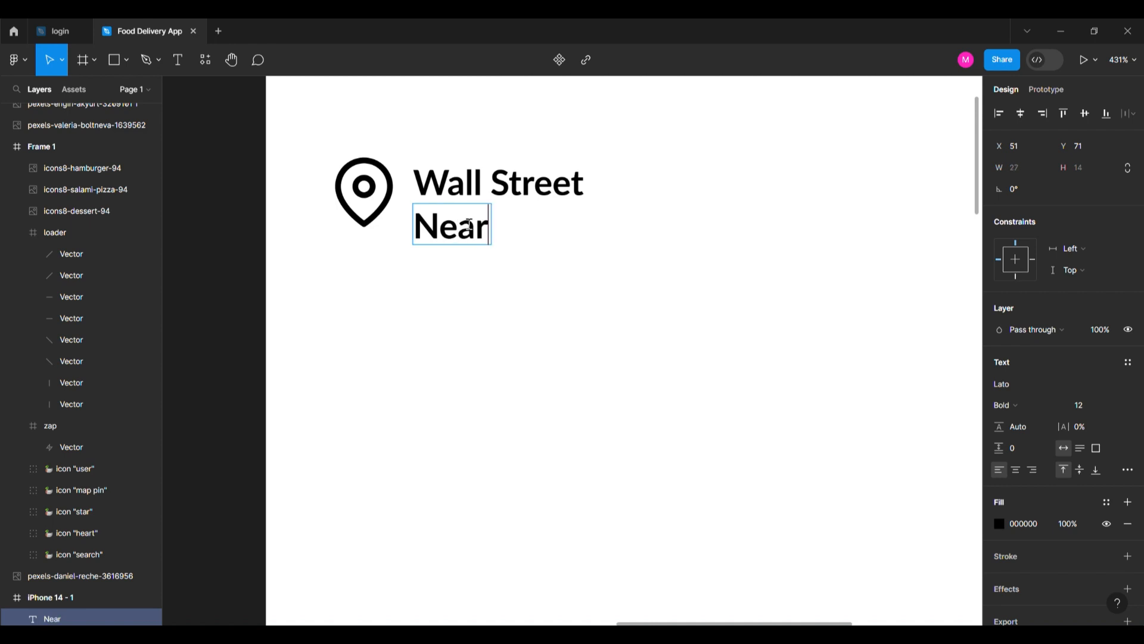
pyautogui.write(' Cinema, W')
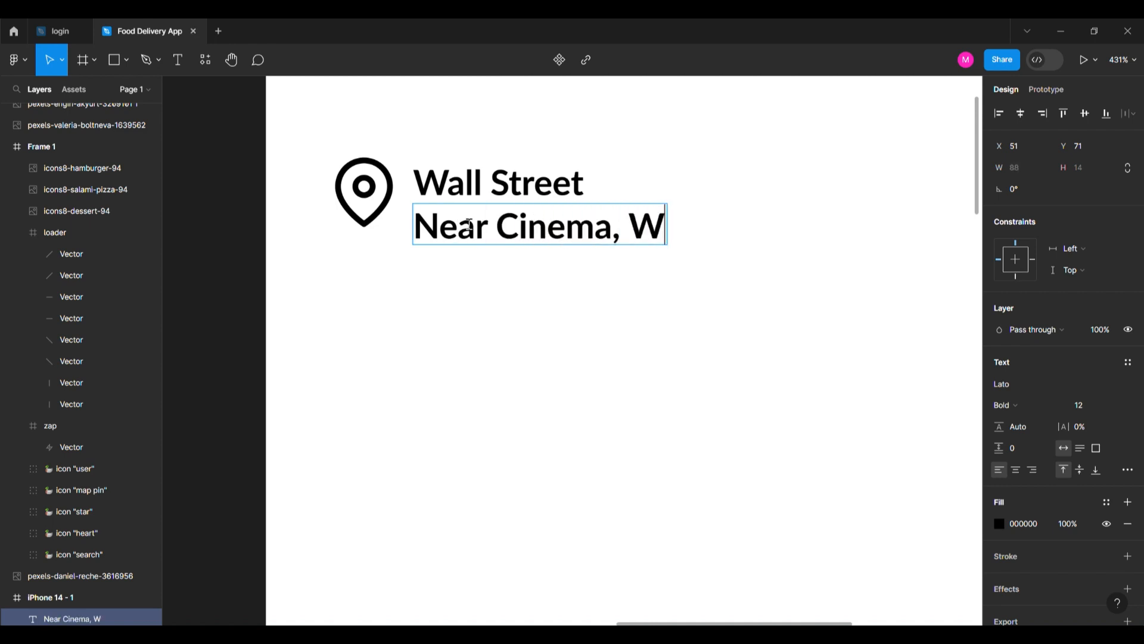
pyautogui.press('BackSpace')
pyautogui.write('Newe')
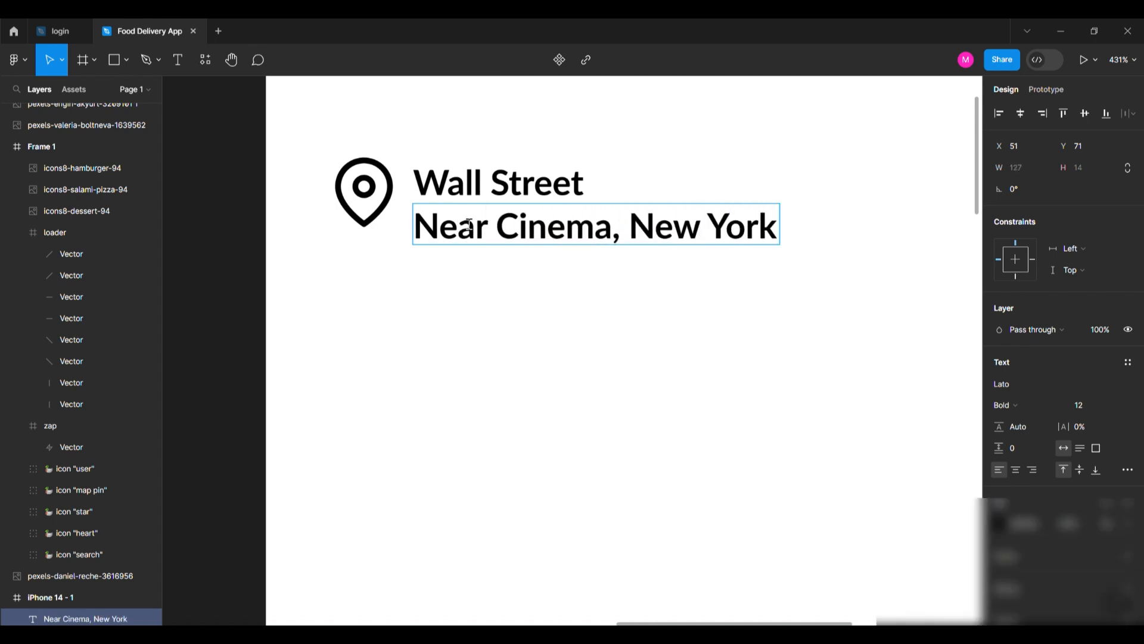
# Step: Set the "Near Cinema, New York, US" line to Regular weight, size 10 and 50% opacity, tucked close under "Wall Street"
pyautogui.press('Escape')
pyautogui.hotkey('ctrl', 'b')
pyautogui.click(1083, 411)
pyautogui.write('10')
pyautogui.press('Return')
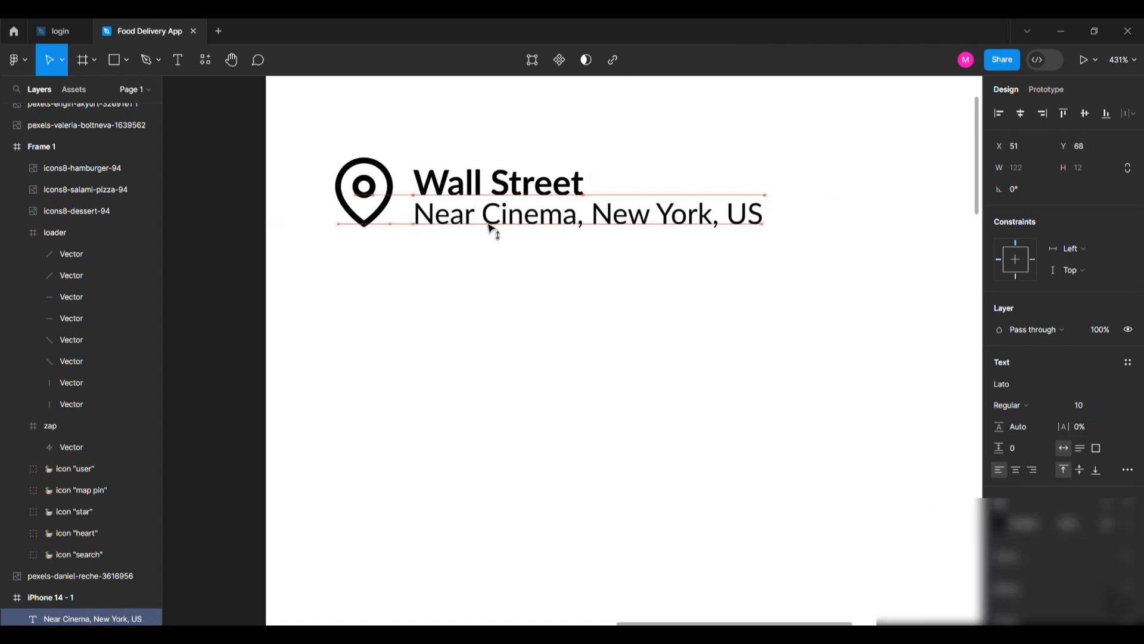
pyautogui.press('5')
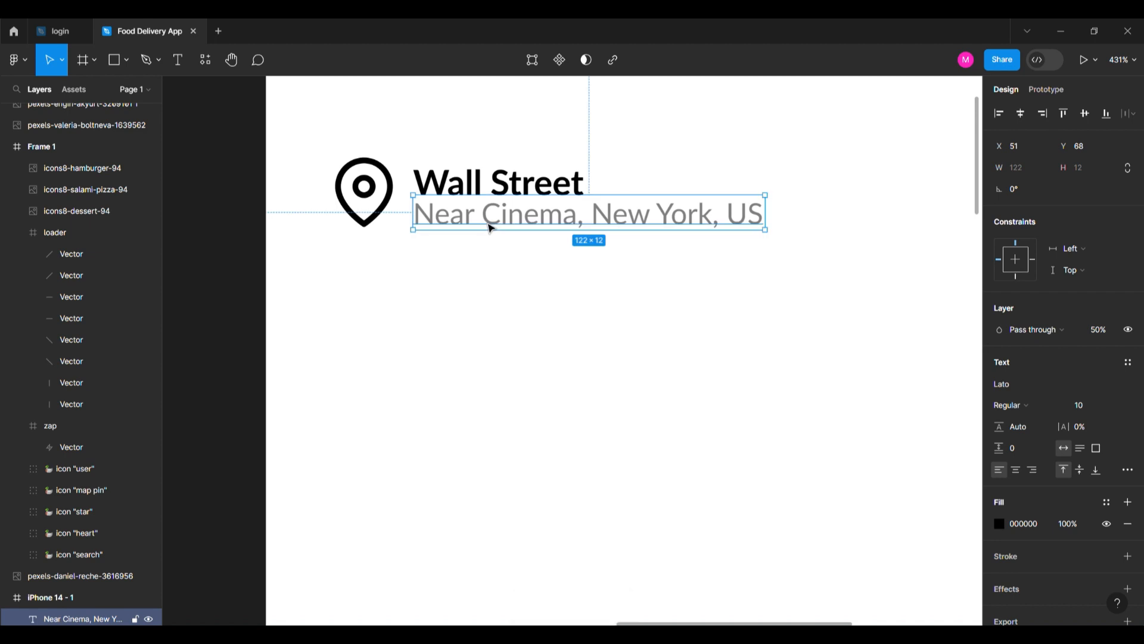
pyautogui.scroll(-5, 477, 229)
pyautogui.click(422, 272)
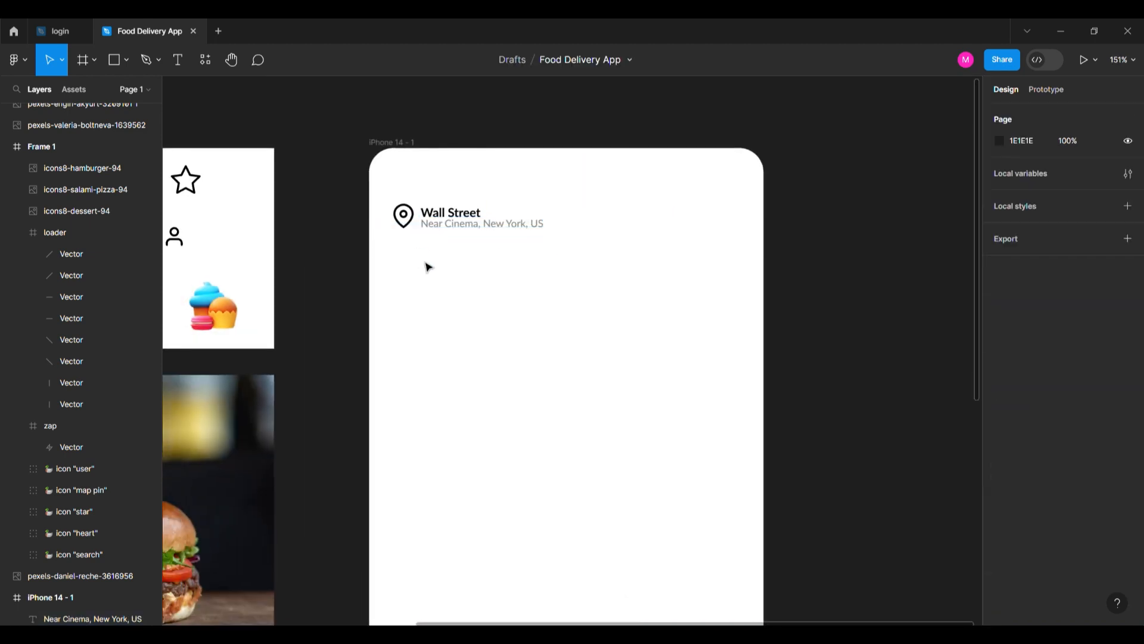
# Step: Set the "Wall Street" font size to 16 and raise the text to Y 51, clear of the line below
pyautogui.click(1122, 60)
pyautogui.click(1053, 175)
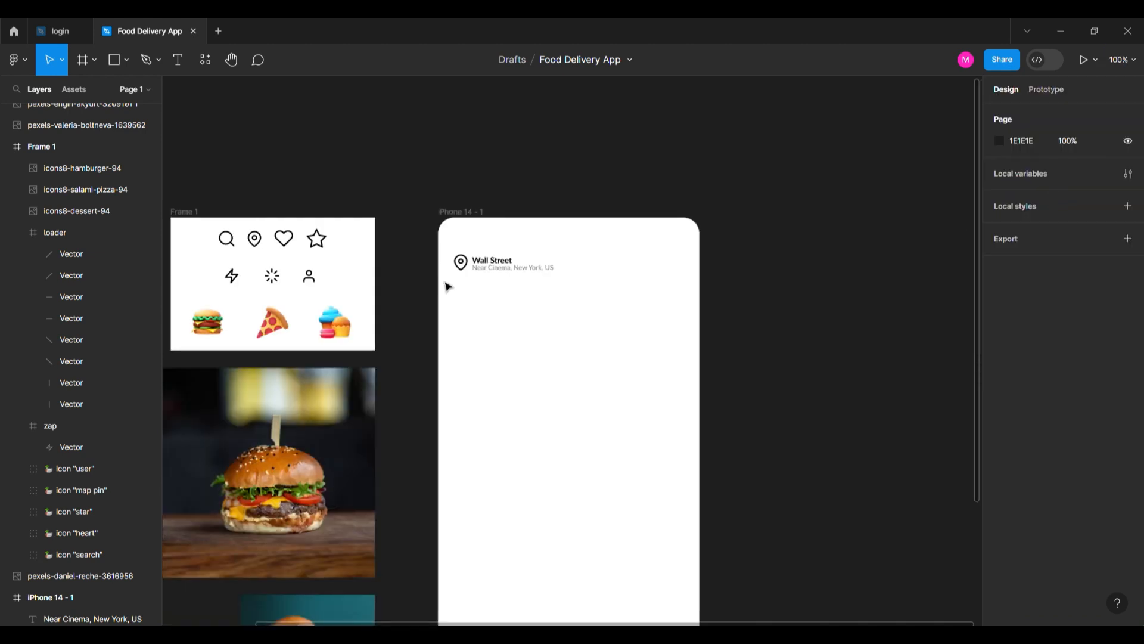
pyautogui.click(509, 258)
pyautogui.keyDown('shift'); pyautogui.click(539, 269); pyautogui.keyUp('shift')
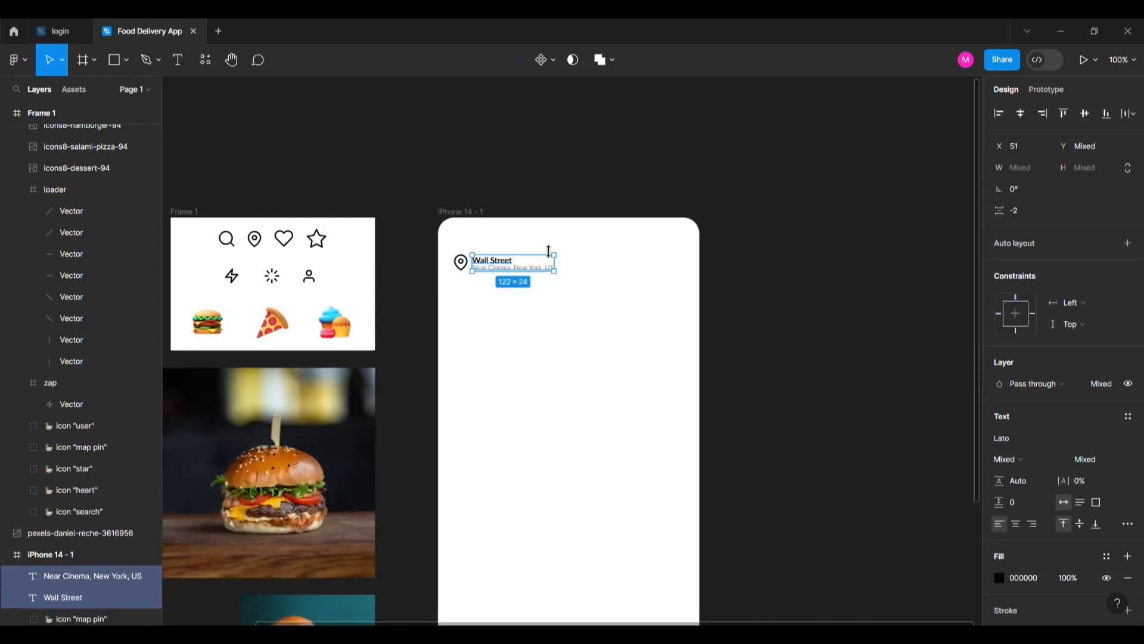
pyautogui.click(524, 238)
pyautogui.click(492, 260)
pyautogui.click(1095, 405)
pyautogui.write('16')
pyautogui.press('Return')
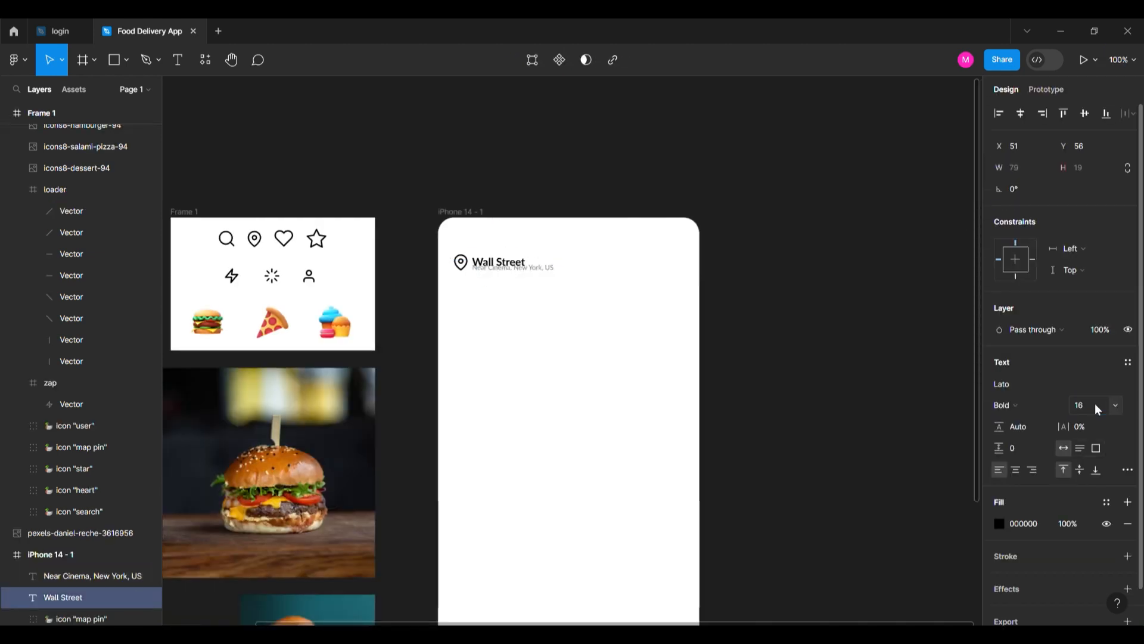
pyautogui.scroll(5, 465, 252)
pyautogui.moveTo(617, 272); pyautogui.dragTo(618, 258)
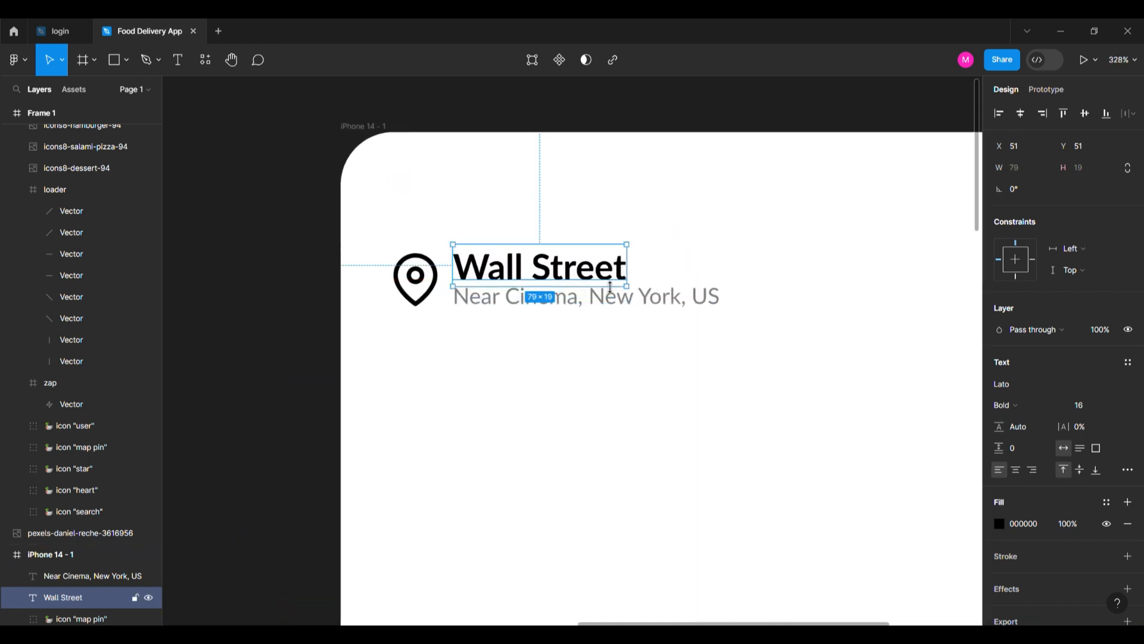
# Step: Set the font size of the "Near Cinema, New York, US" line to 12
pyautogui.click(644, 296)
pyautogui.press('Return')
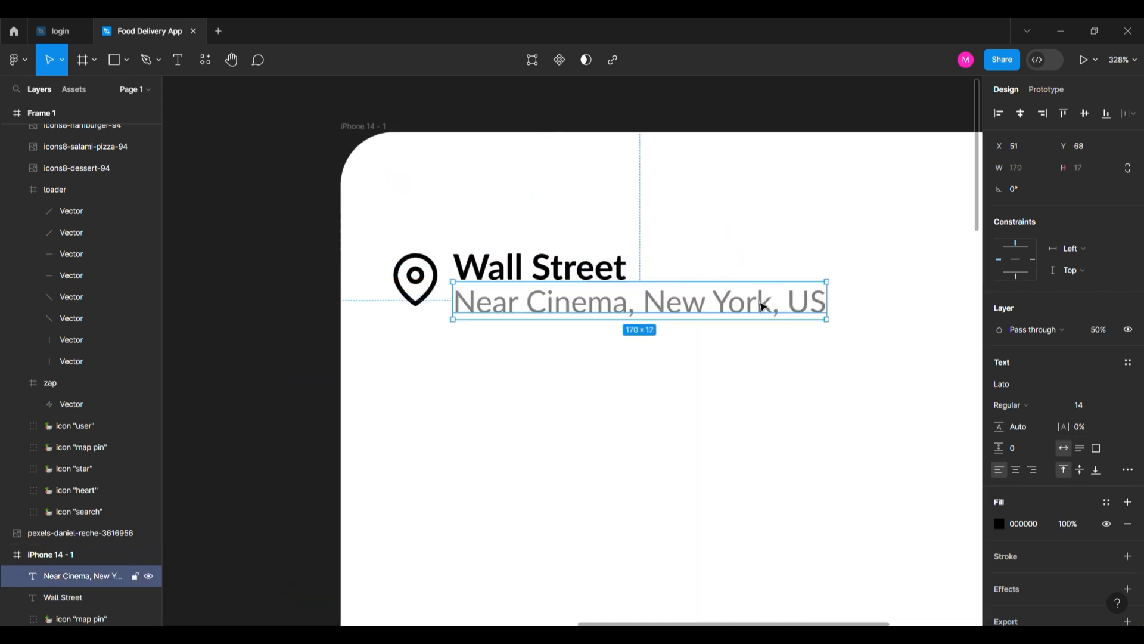
pyautogui.click(1102, 411)
pyautogui.write('12')
pyautogui.press('Return')
# Step: Tighten the spacing of the two location lines, group them, and align the group's vertical center with the map pin icon
pyautogui.keyDown('shift'); pyautogui.click(582, 266); pyautogui.keyUp('shift')
pyautogui.moveTo(582, 267)
pyautogui.mouseDown()
pyautogui.moveTo(582, 253)
pyautogui.moveTo(581, 264)
pyautogui.mouseUp()
pyautogui.scroll(-4, 324, 296)
pyautogui.moveTo(348, 256); pyautogui.dragTo(427, 321)
pyautogui.hotkey('ctrl', 'g')
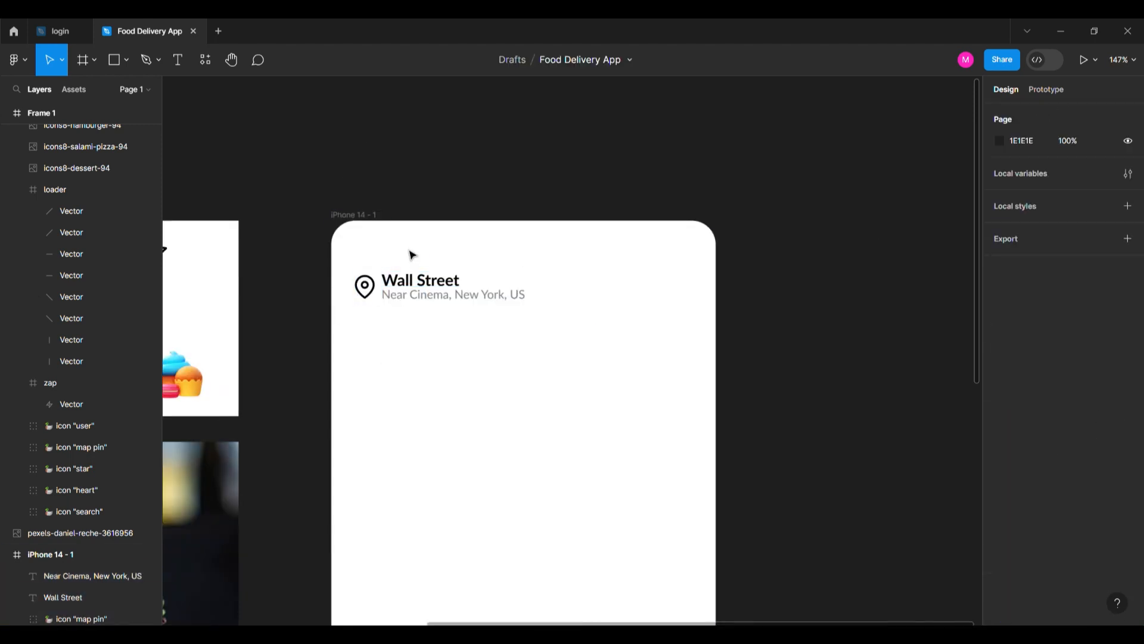
pyautogui.keyDown('shift'); pyautogui.click(365, 286); pyautogui.keyUp('shift')
pyautogui.click(1085, 114)
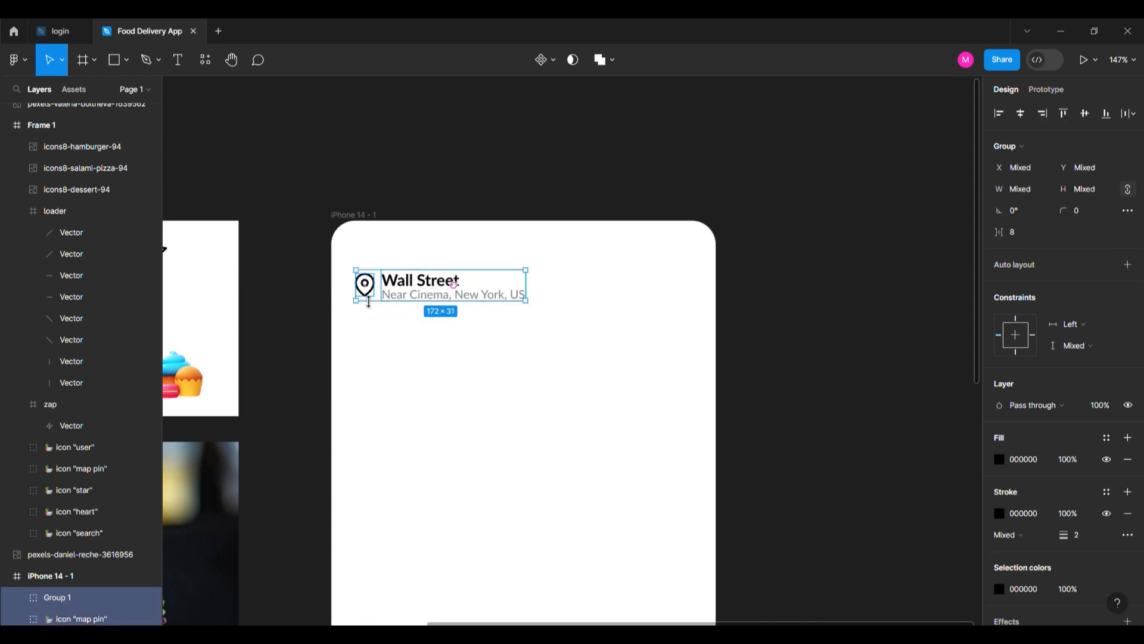
pyautogui.click(518, 328)
# Step: Draw a 45 × 45 circle at the right end of the phone header, at X 320, Y 43
pyautogui.moveTo(438, 343)
pyautogui.mouseDown()
pyautogui.moveTo(625, 344)
pyautogui.moveTo(512, 338)
pyautogui.mouseUp()
pyautogui.press('o')
pyautogui.moveTo(661, 255); pyautogui.dragTo(703, 296)
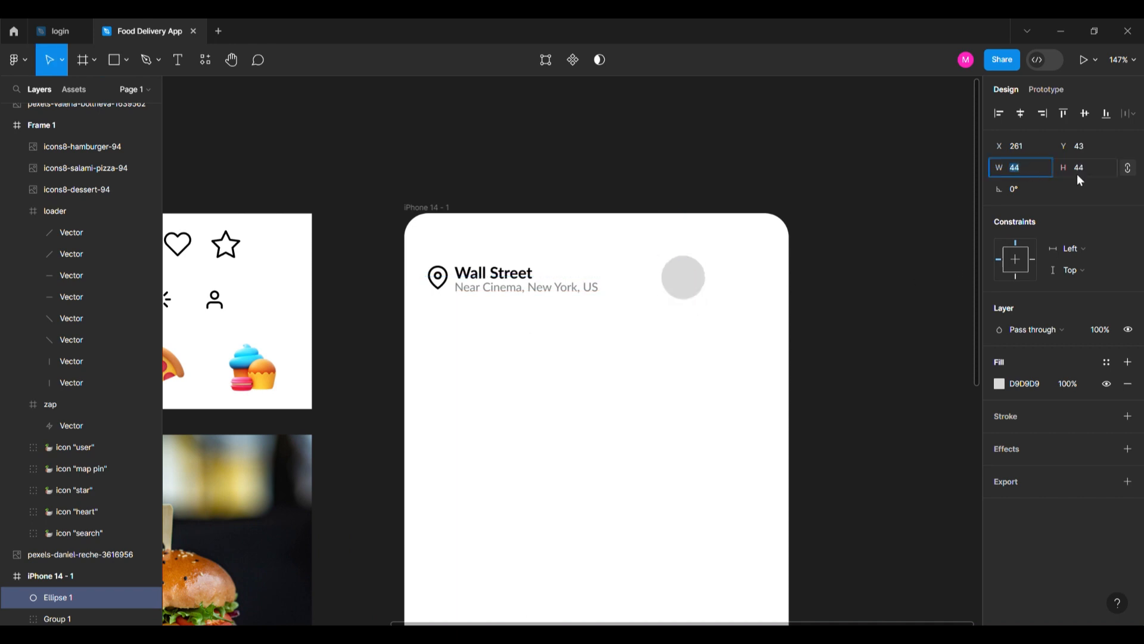
pyautogui.moveTo(700, 292); pyautogui.dragTo(753, 293)
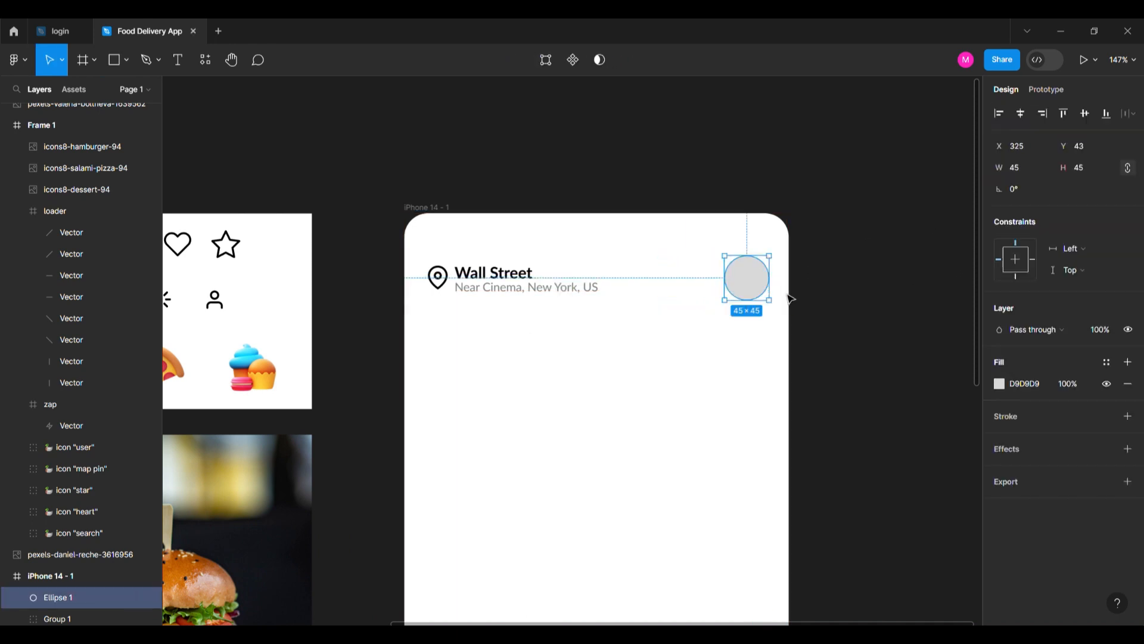
pyautogui.press('Right')
pyautogui.press('Right')
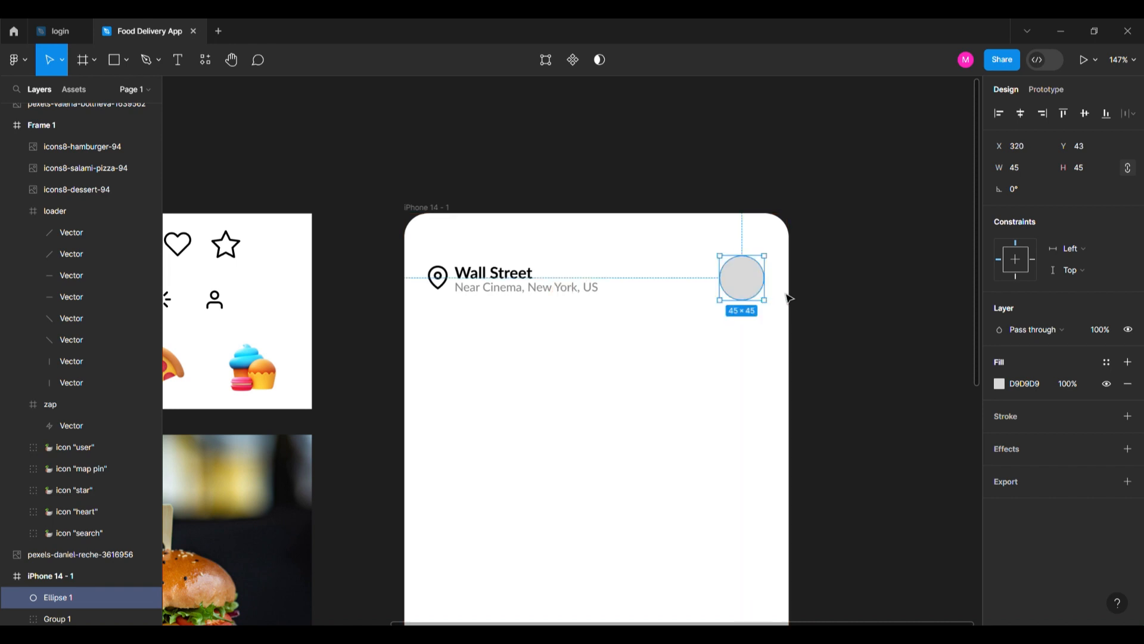
# Step: Fill the header circle with black (000000)
pyautogui.click(999, 385)
pyautogui.click(839, 555)
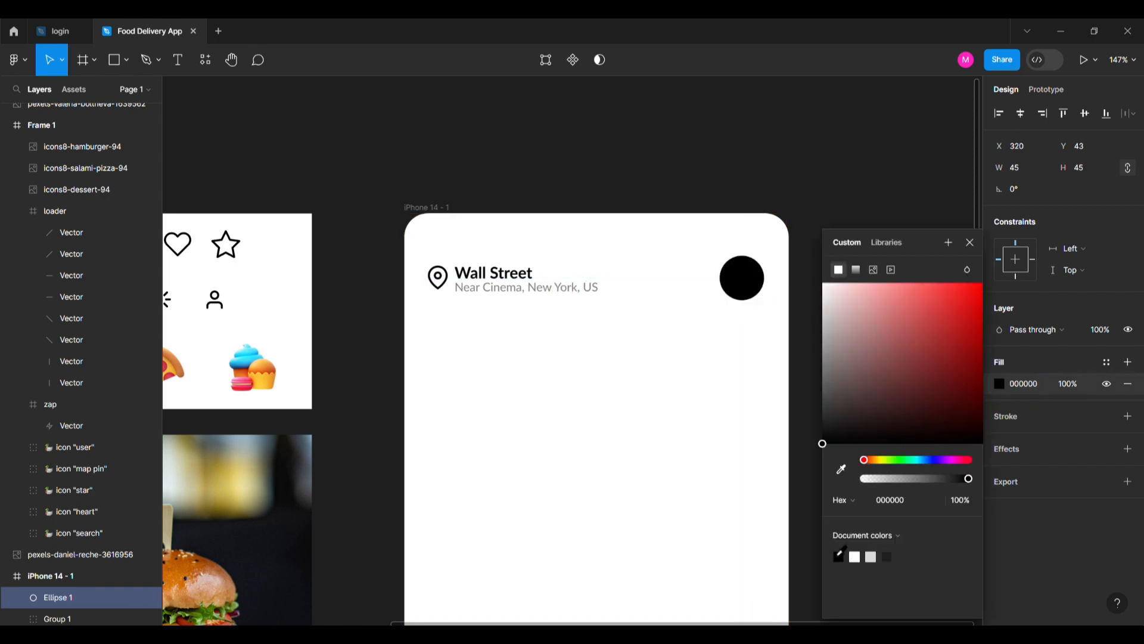
pyautogui.click(662, 365)
# Step: Copy the user icon from the icon frame onto the black circle and make its stroke white
pyautogui.click(214, 298)
pyautogui.hotkey('ctrl', 'c')
pyautogui.click(681, 333)
pyautogui.hotkey('ctrl', 'v')
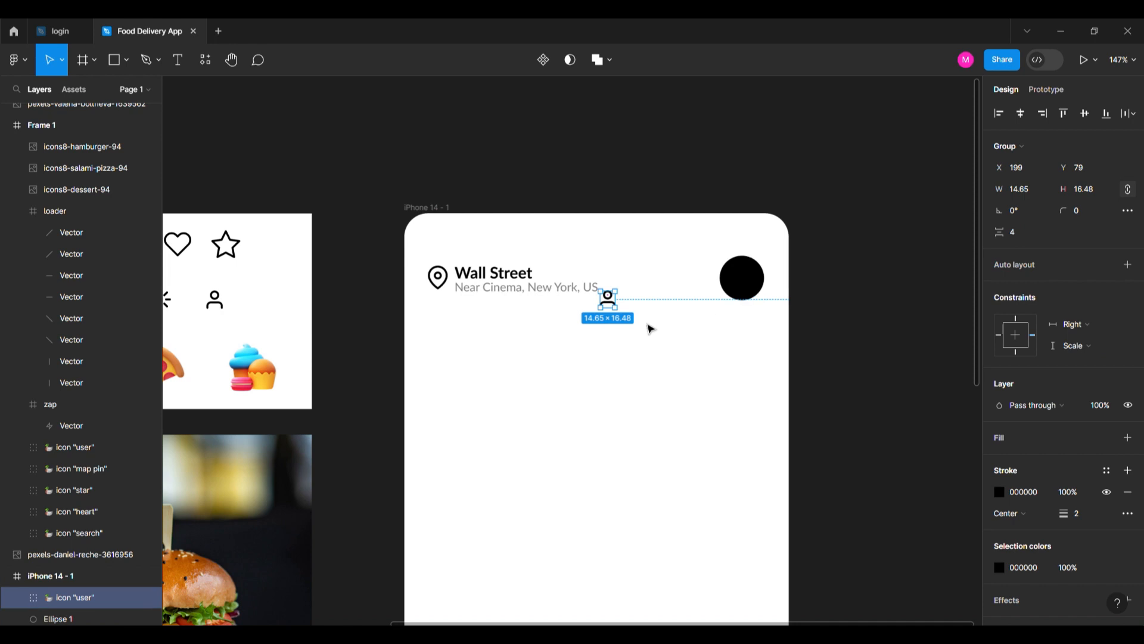
pyautogui.moveTo(609, 299); pyautogui.dragTo(750, 279)
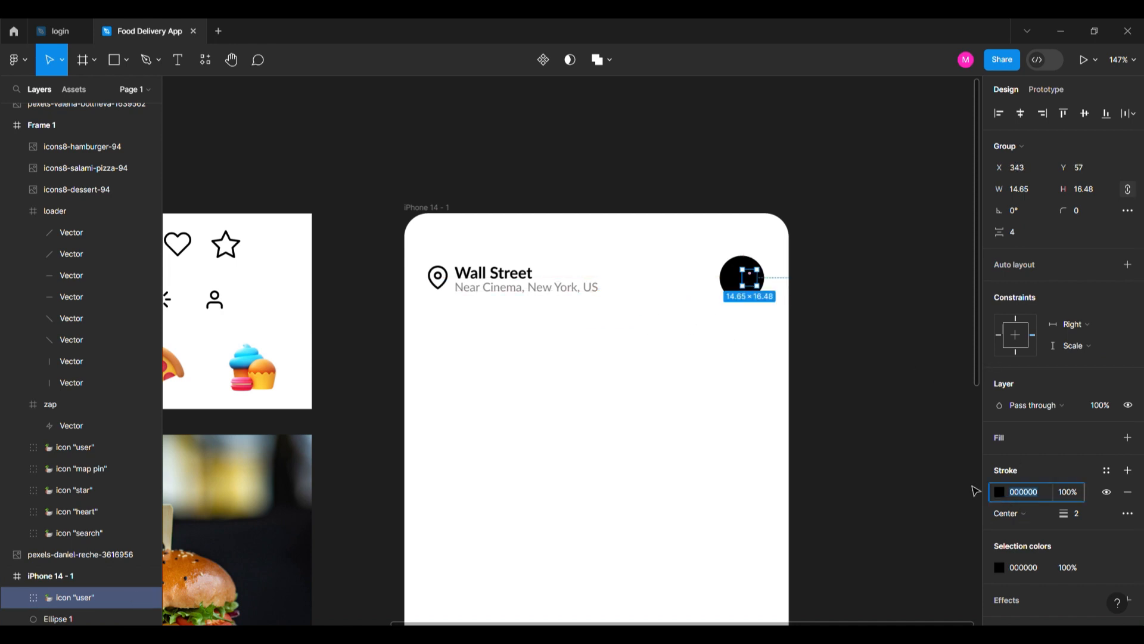
pyautogui.click(999, 492)
pyautogui.click(855, 556)
pyautogui.click(807, 370)
# Step: Center the user icon within the black circle and group the two together
pyautogui.keyDown('ctrl'); pyautogui.scroll(5, 778, 281); pyautogui.keyUp('ctrl')
pyautogui.moveTo(736, 216); pyautogui.dragTo(671, 295)
pyautogui.click(1023, 115)
pyautogui.click(756, 281)
pyautogui.keyDown('ctrl'); pyautogui.scroll(-5, 756, 281); pyautogui.keyUp('ctrl')
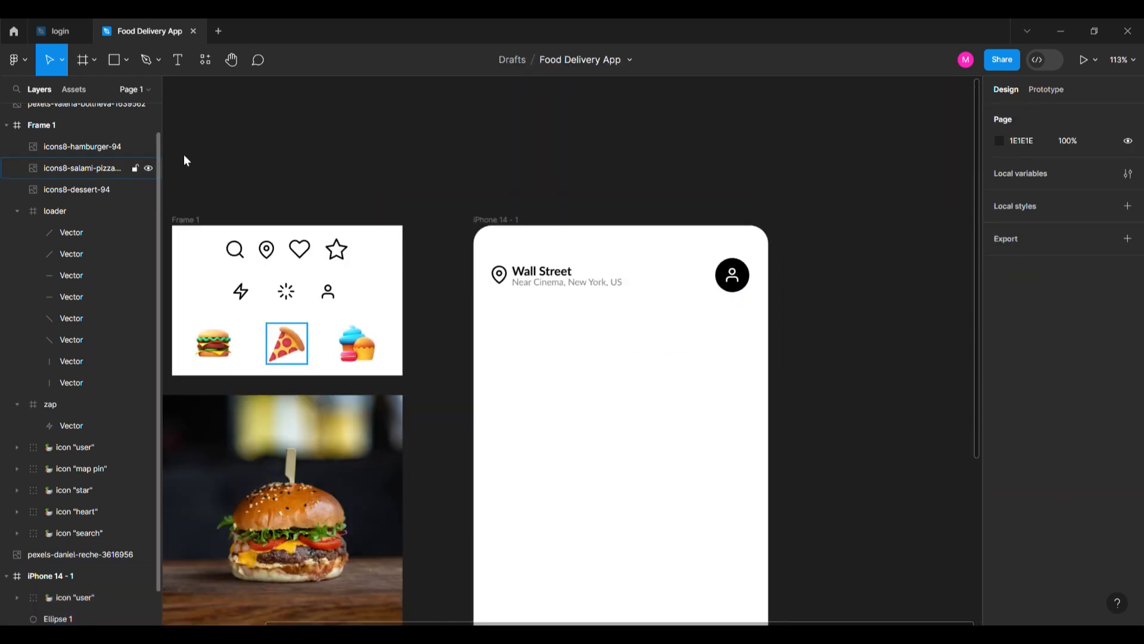
pyautogui.moveTo(733, 237); pyautogui.dragTo(746, 302)
pyautogui.hotkey('ctrl', 'g')
# Step: Align the map pin, location text group and profile icon group on their vertical centers
pyautogui.moveTo(766, 251); pyautogui.dragTo(486, 340)
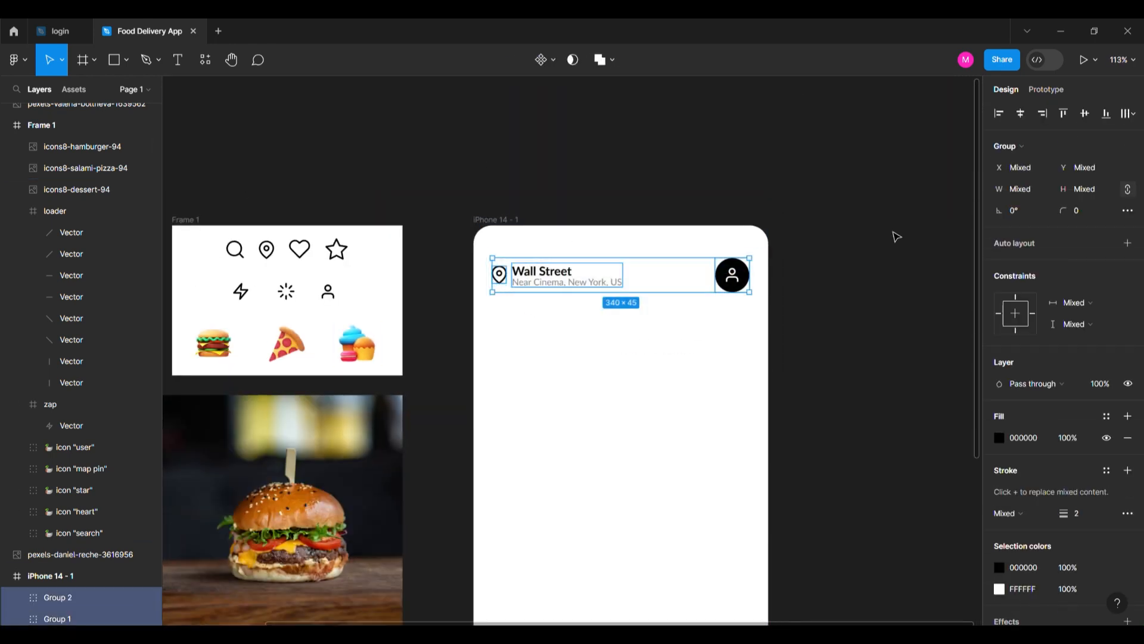
pyautogui.click(1085, 115)
pyautogui.click(607, 382)
pyautogui.keyDown('ctrl'); pyautogui.scroll(2, 643, 327); pyautogui.keyUp('ctrl')
pyautogui.keyDown('ctrl'); pyautogui.scroll(1, 645, 329); pyautogui.keyUp('ctrl')
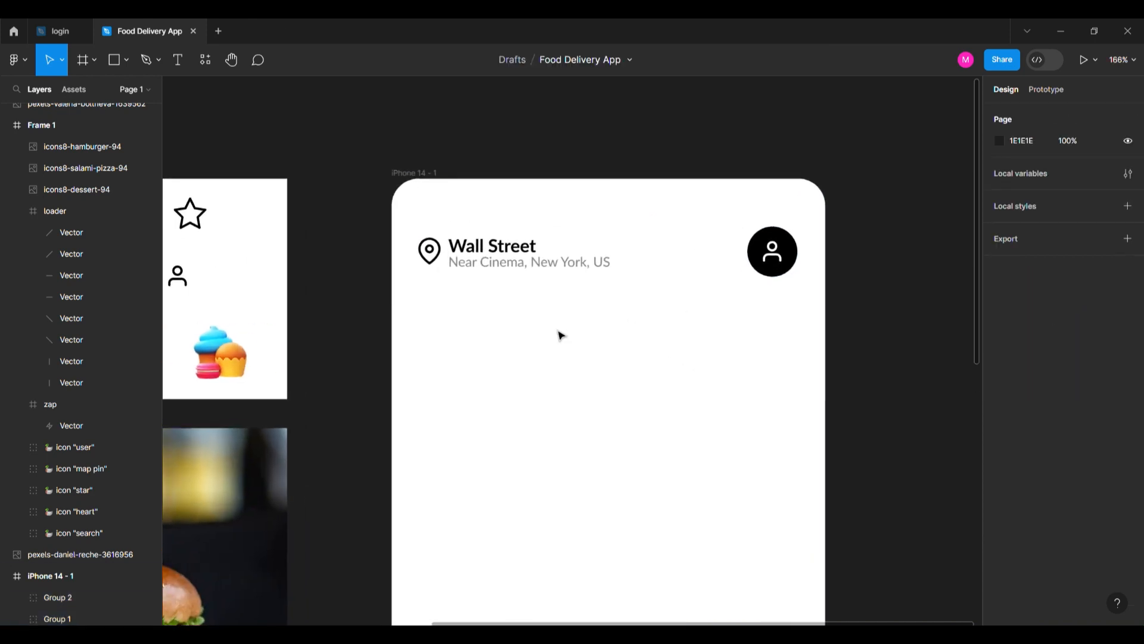
# Step: Draw a 340 × 54 rectangle for the search bar below the header, at X 25, Y 112
pyautogui.press('r')
pyautogui.moveTo(418, 288)
pyautogui.mouseDown()
pyautogui.moveTo(815, 353)
pyautogui.moveTo(797, 345)
pyautogui.mouseUp()
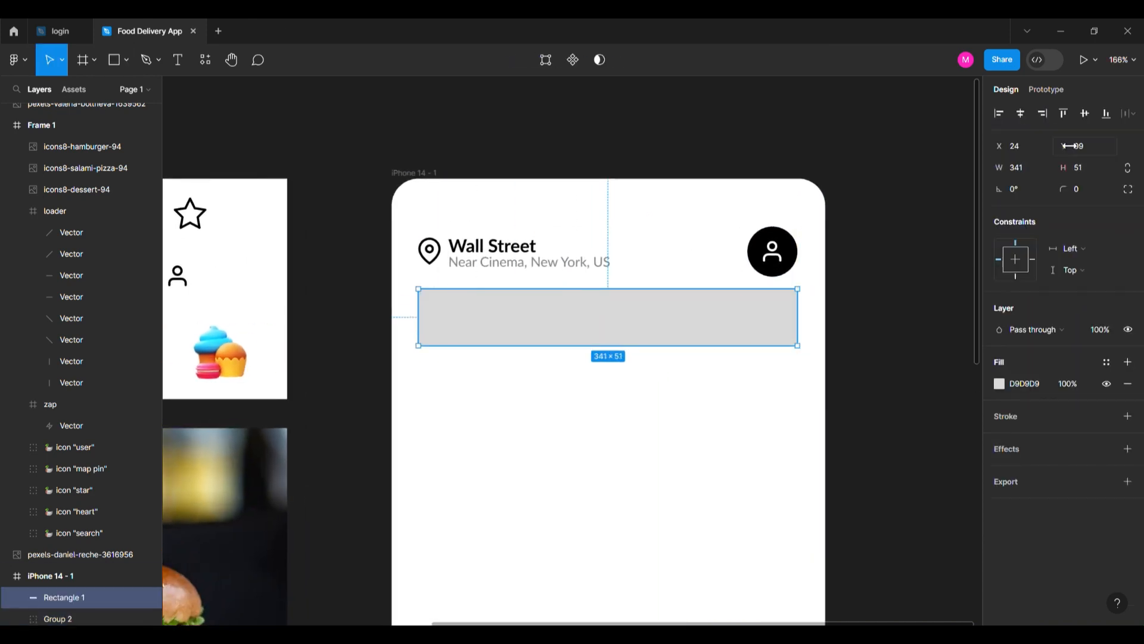
pyautogui.click(1088, 172)
pyautogui.write('54')
pyautogui.press('Return')
pyautogui.moveTo(652, 337); pyautogui.dragTo(746, 330)
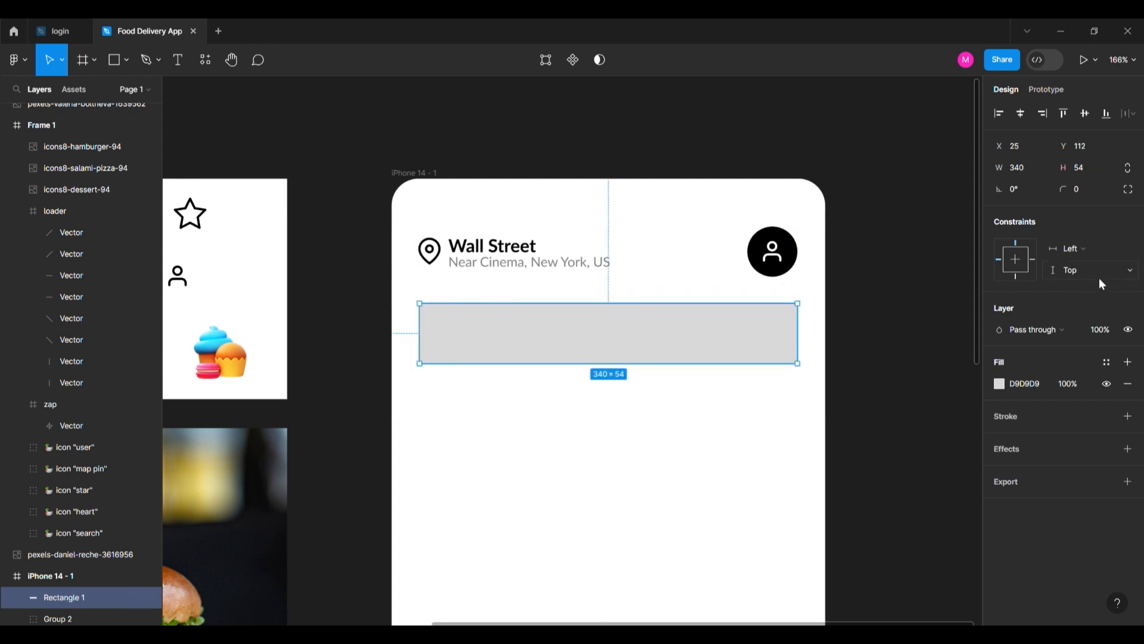
# Step: Round the search bar rectangle's corners with a radius of 8 and lower its opacity to 50%
pyautogui.press('Return')
pyautogui.click(441, 431)
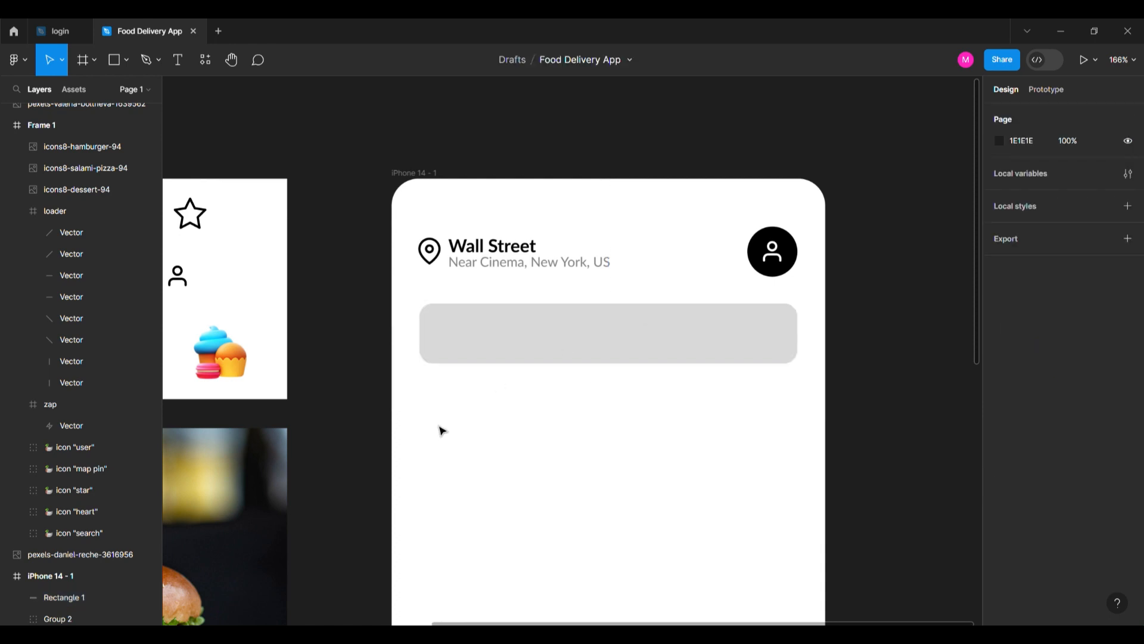
pyautogui.click(566, 354)
pyautogui.click(654, 454)
pyautogui.click(686, 349)
pyautogui.click(1001, 384)
pyautogui.click(766, 355)
pyautogui.press('5')
pyautogui.press('Escape')
# Step: Copy the search icon from the icon frame and place it inside the right end of the search bar
pyautogui.hscroll(-5, 704, 351)
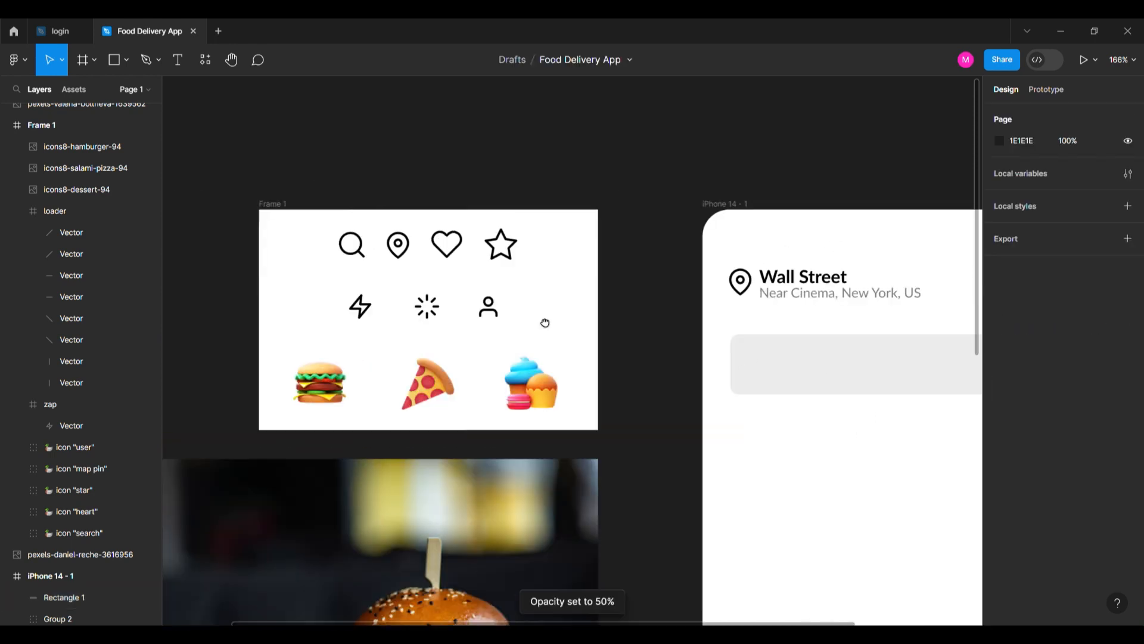
pyautogui.hscroll(2, 544, 322)
pyautogui.click(233, 224)
pyautogui.hscroll(5, 541, 411)
pyautogui.hotkey('ctrl', 'v')
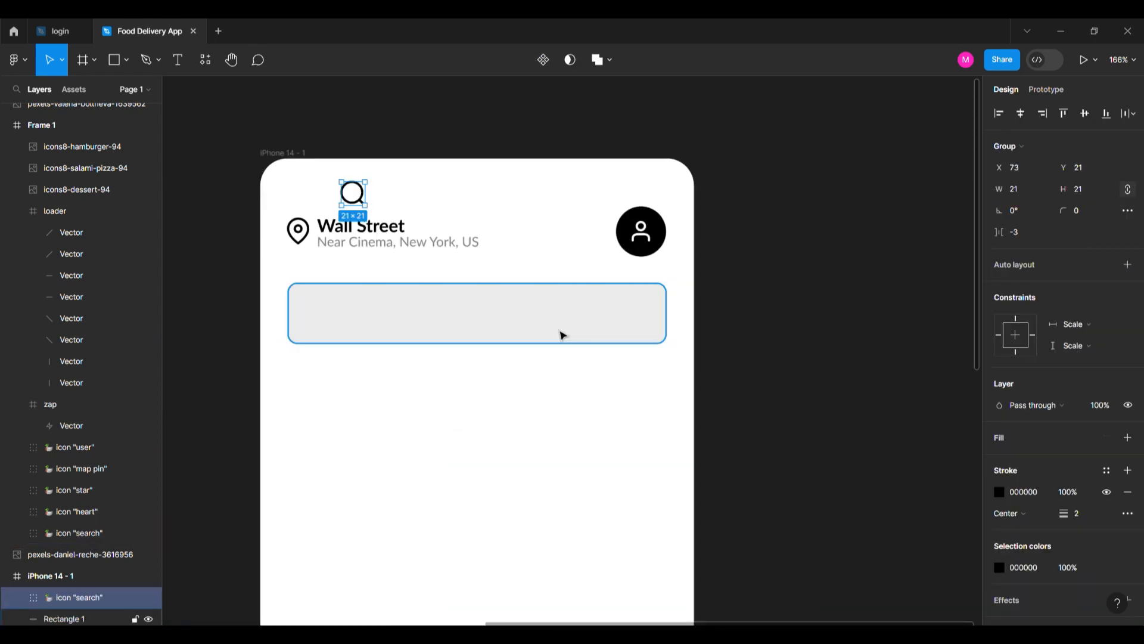
pyautogui.moveTo(364, 198); pyautogui.dragTo(650, 320)
pyautogui.scroll(3, 649, 320)
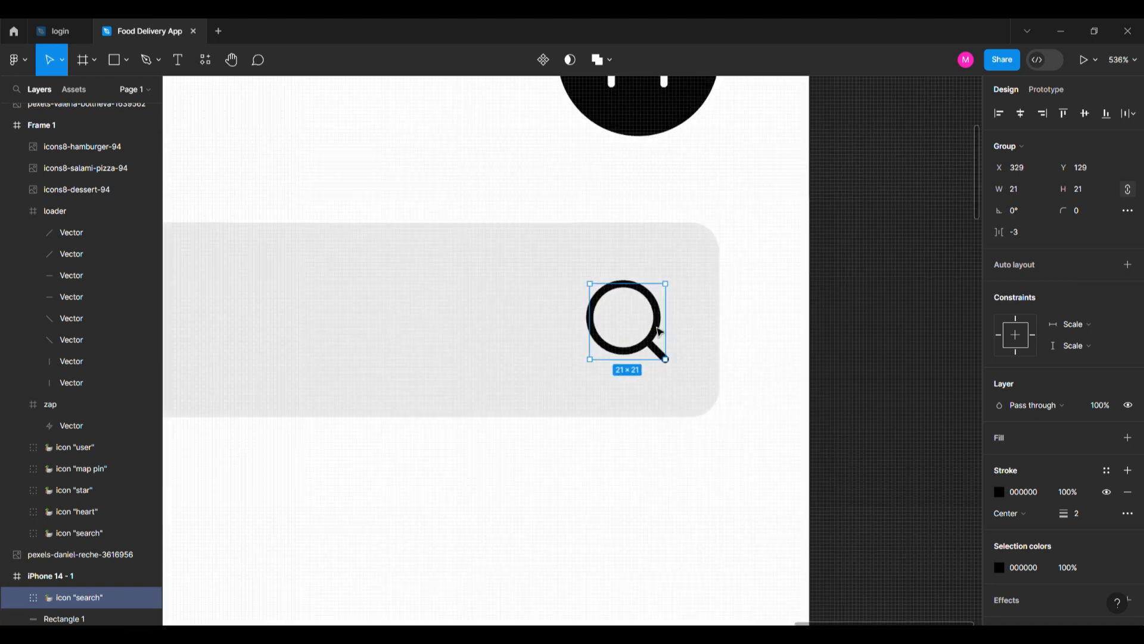
pyautogui.scroll(-5, 769, 333)
pyautogui.click(785, 331)
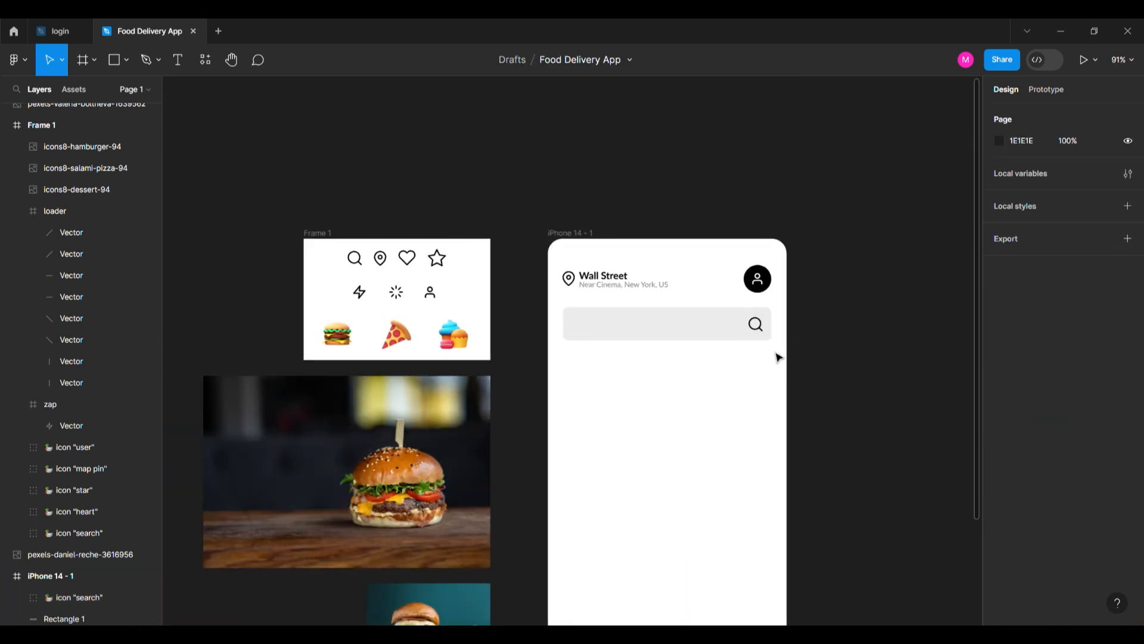
# Step: Scale the search icon in the search bar down to 17 × 17
pyautogui.hscroll(1, 775, 352)
pyautogui.click(760, 331)
pyautogui.scroll(5, 760, 334)
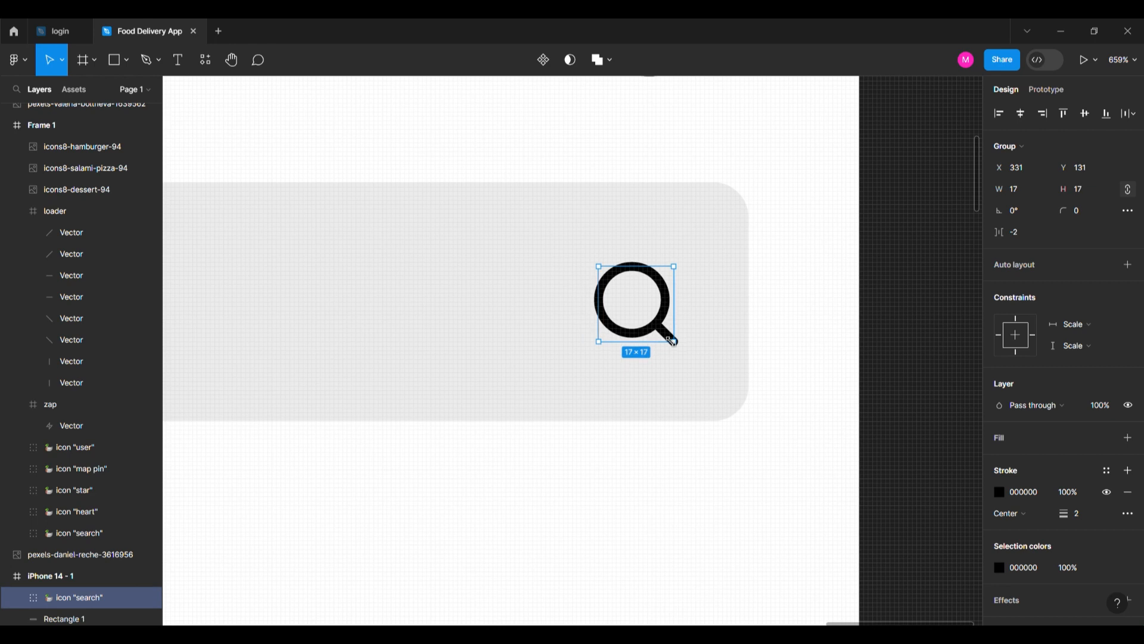
pyautogui.scroll(-5, 683, 349)
pyautogui.keyDown('shift'); pyautogui.click(730, 314); pyautogui.keyUp('shift')
pyautogui.click(416, 306)
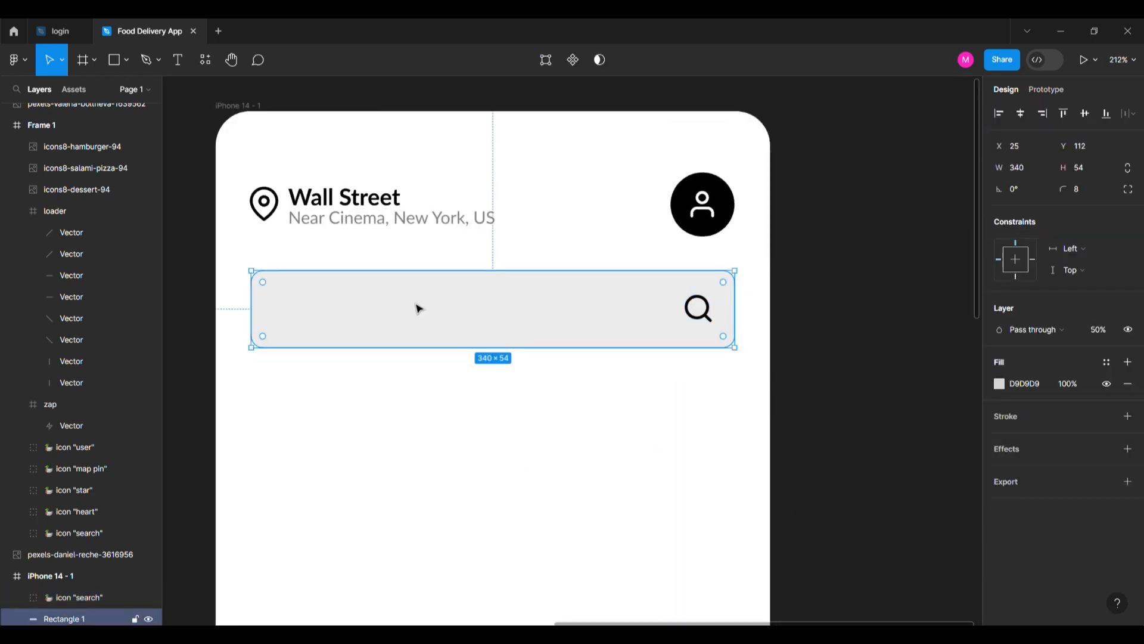
# Step: Copy the address subtitle into the search bar and change its text to "Search your favorite food"
pyautogui.click(289, 220)
pyautogui.doubleClick(289, 220)
pyautogui.hotkey('ctrl', 'c')
pyautogui.click(402, 299)
pyautogui.hotkey('ctrl', 'v')
pyautogui.moveTo(367, 149); pyautogui.dragTo(426, 315)
pyautogui.doubleClick(427, 320)
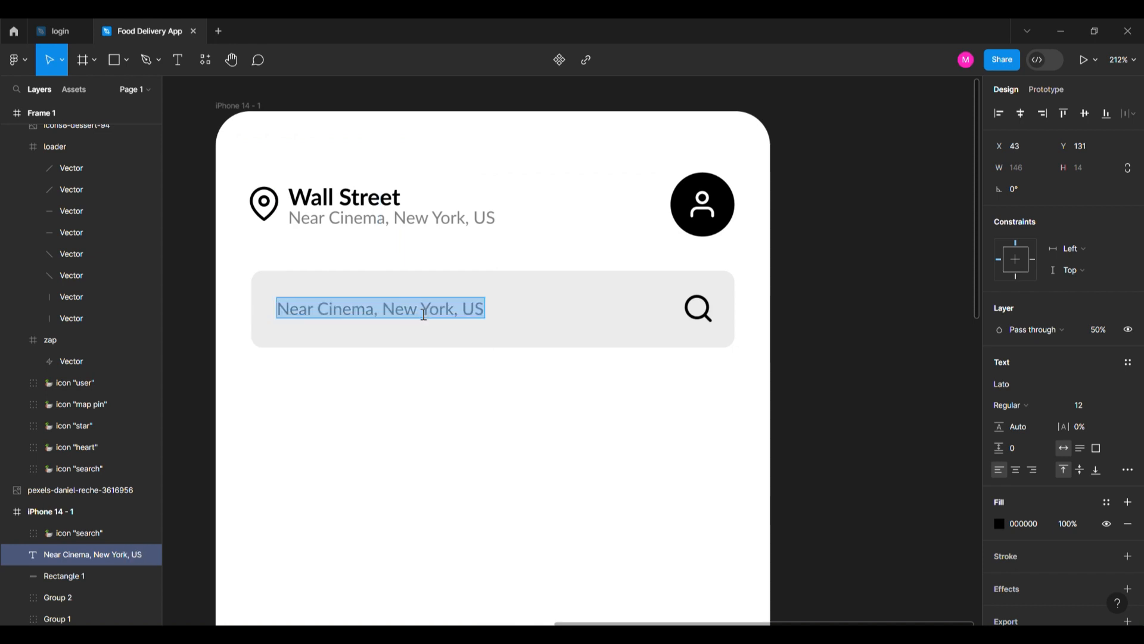
pyautogui.write('Search your favorite food')
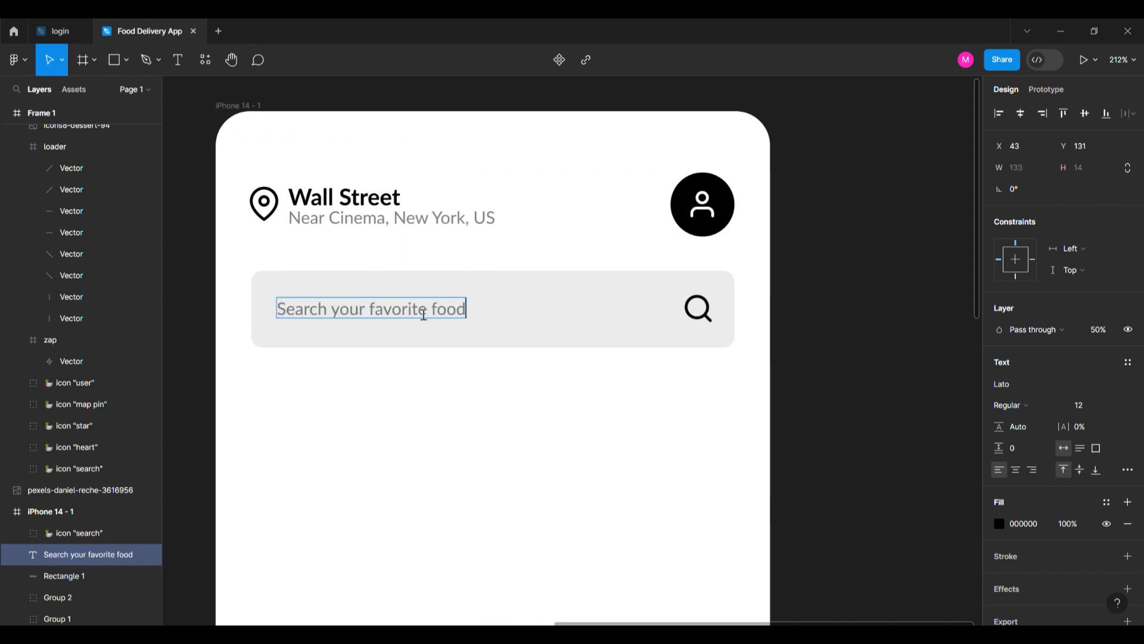
pyautogui.press('Escape')
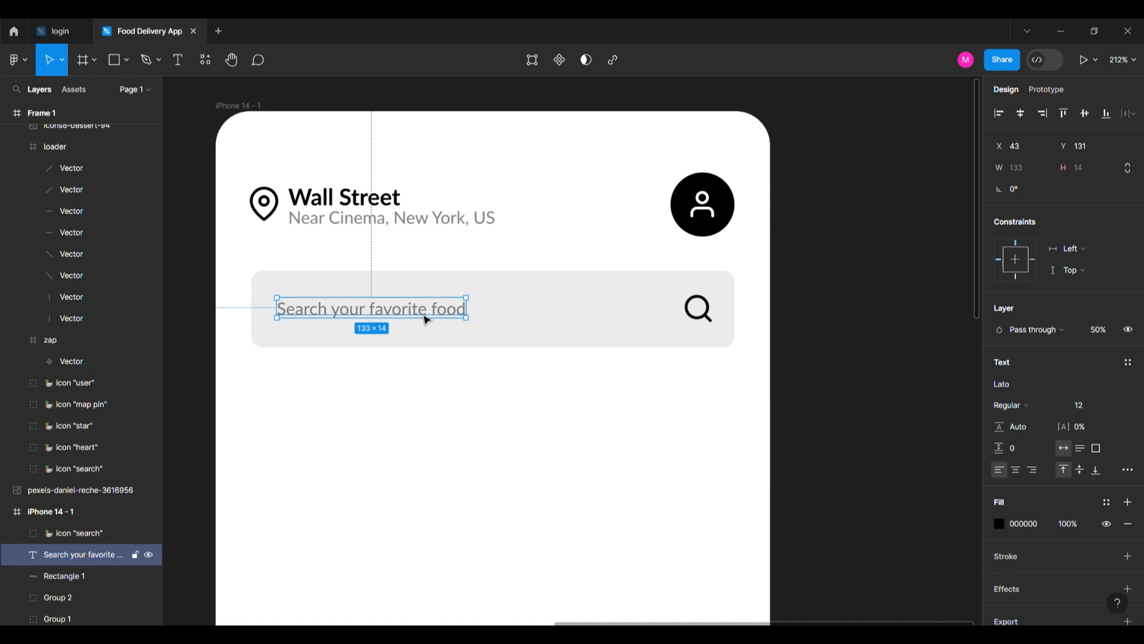
# Step: Set the search placeholder's font size to 16 and center it vertically with the search icon and bar
pyautogui.click(1083, 404)
pyautogui.write('16')
pyautogui.press('Return')
pyautogui.moveTo(468, 322); pyautogui.dragTo(469, 316)
pyautogui.moveTo(393, 382); pyautogui.dragTo(766, 290)
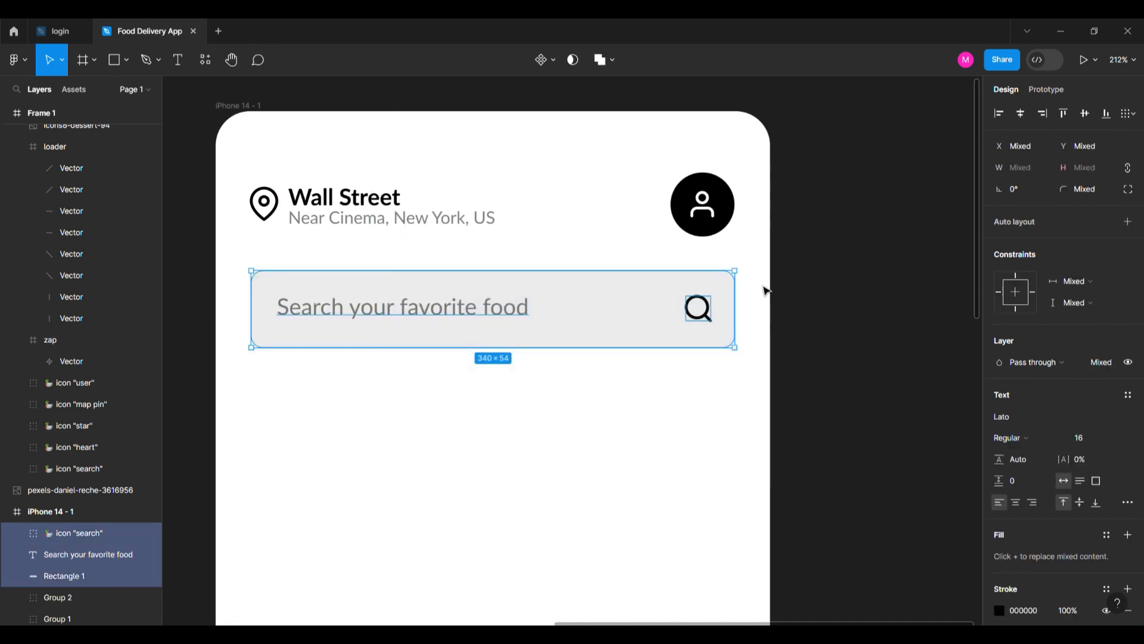
pyautogui.click(1082, 115)
pyautogui.click(346, 460)
pyautogui.scroll(-3, 452, 330)
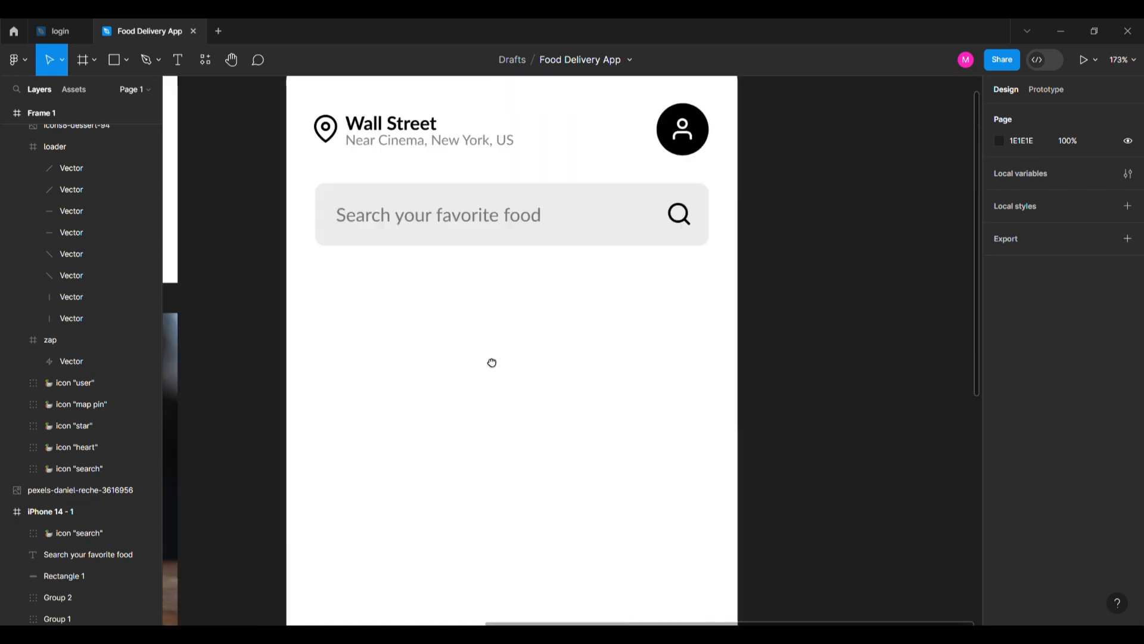
# Step: Duplicate the search bar rectangle below the search bar at Y 180 and stretch it to 340 × 163 for a banner
pyautogui.scroll(3, 493, 362)
pyautogui.keyDown('alt'); pyautogui.moveTo(623, 314); pyautogui.dragTo(618, 417); pyautogui.keyUp('alt')
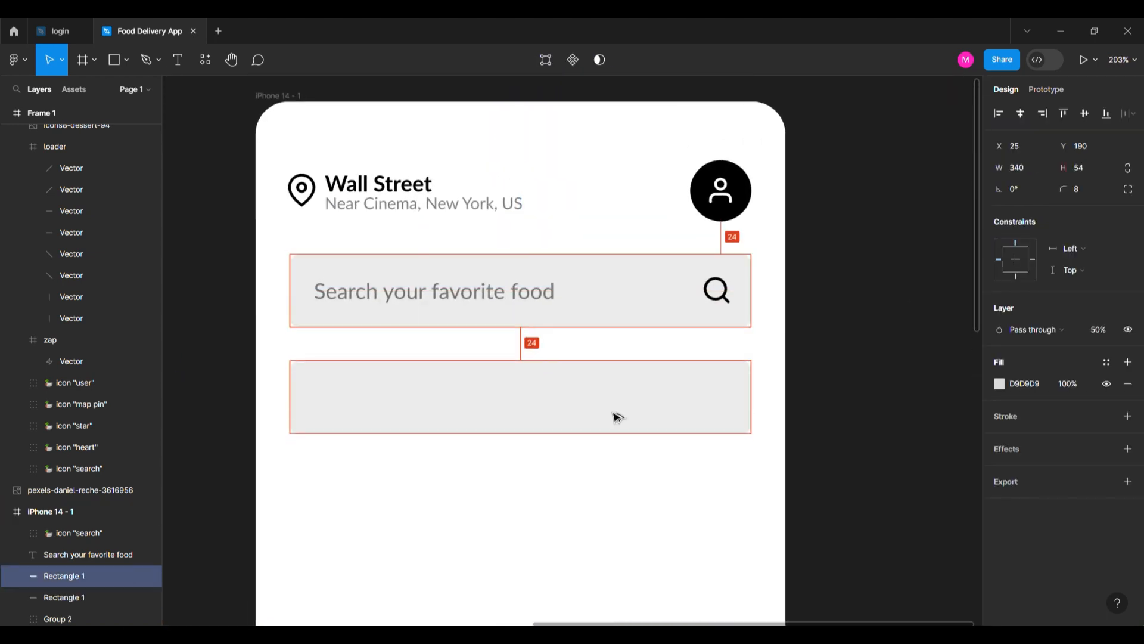
pyautogui.hotkey('shift', 'Up')
pyautogui.moveTo(523, 412); pyautogui.dragTo(522, 545)
pyautogui.scroll(-5, 498, 508)
pyautogui.scroll(-3, 531, 174)
pyautogui.click(532, 174)
pyautogui.scroll(3, 457, 375)
pyautogui.scroll(1, 457, 376)
pyautogui.click(457, 375)
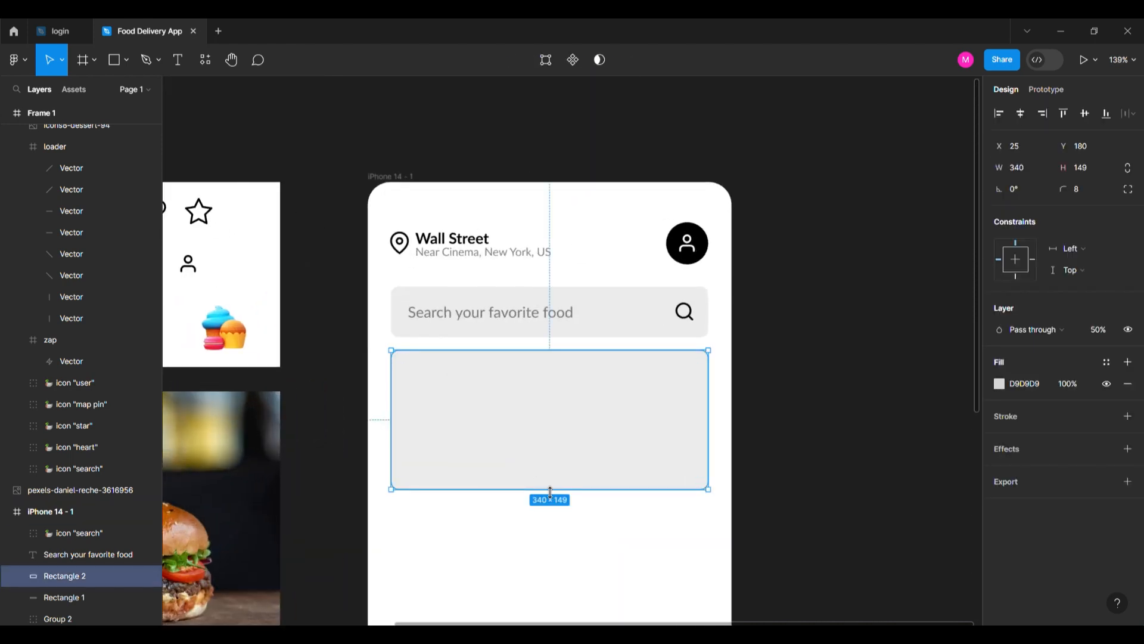
pyautogui.click(578, 540)
# Step: Move the burger photo with the dark background into the phone frame near the banner rectangle
pyautogui.scroll(-5, 578, 540)
pyautogui.click(344, 339)
pyautogui.moveTo(344, 338); pyautogui.dragTo(554, 310)
pyautogui.scroll(5, 549, 250)
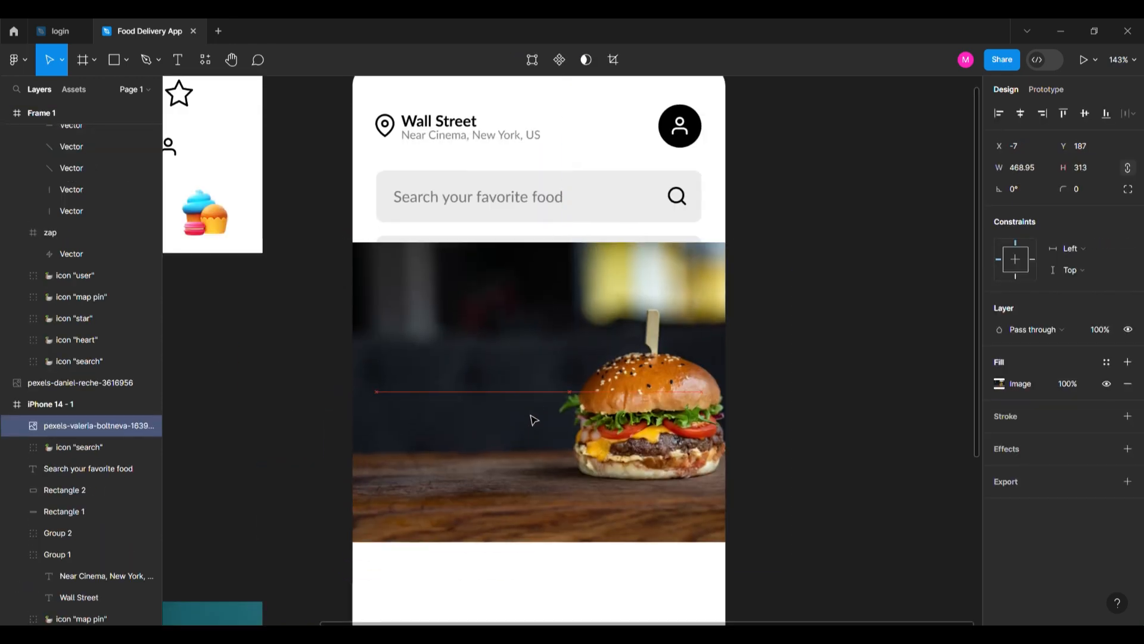
# Step: Try to mask the burger photo with the half-transparent banner rectangle
pyautogui.click(542, 539)
pyautogui.moveTo(542, 539); pyautogui.dragTo(590, 308)
pyautogui.rightClick(590, 309)
pyautogui.click(629, 449)
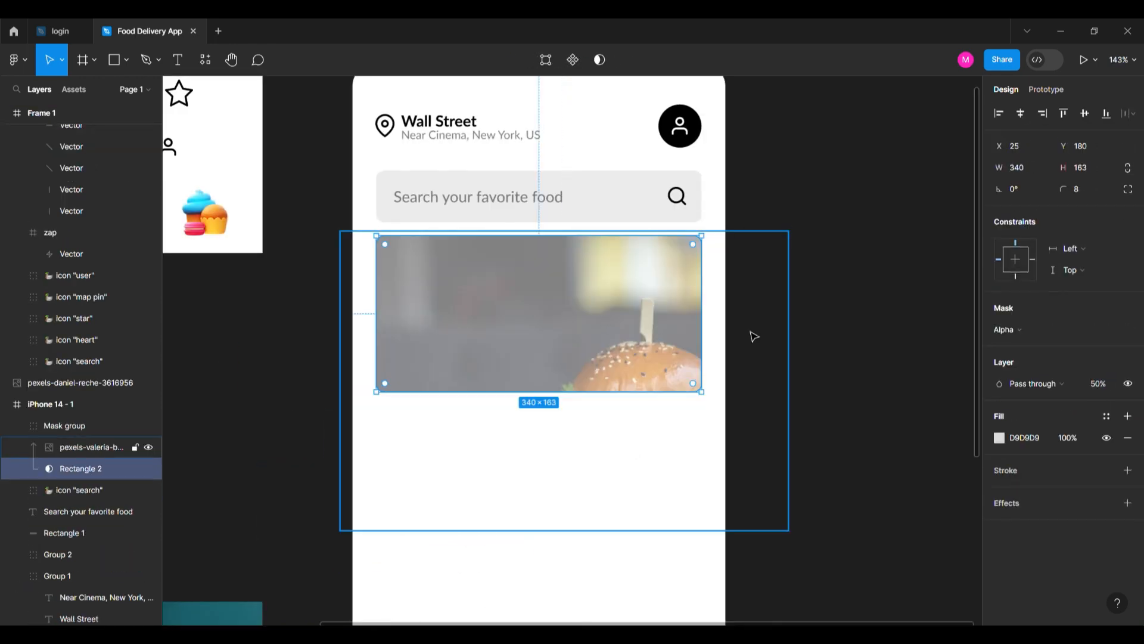
pyautogui.doubleClick(528, 311)
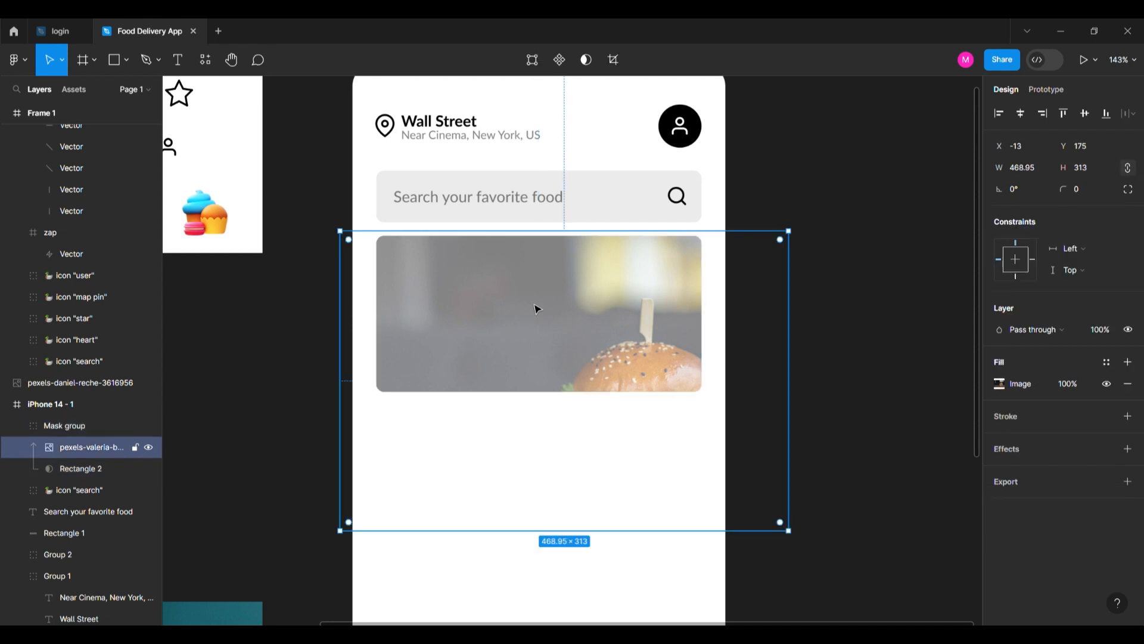
pyautogui.press('Escape')
pyautogui.click(606, 298)
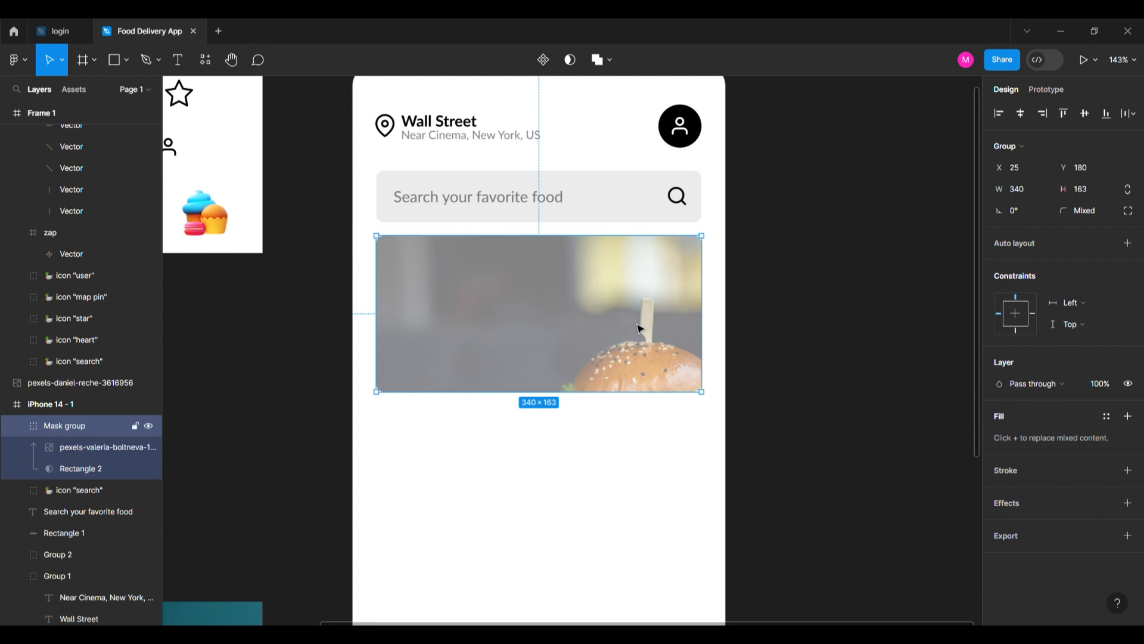
pyautogui.rightClick(536, 345)
pyautogui.click(456, 404)
# Step: Undo the masking and the repositioning of the burger photo
pyautogui.hotkey('ctrl', 'z')
pyautogui.hotkey('ctrl', 'z')
pyautogui.hotkey('ctrl', 'z')
pyautogui.hotkey('ctrl', 'z')
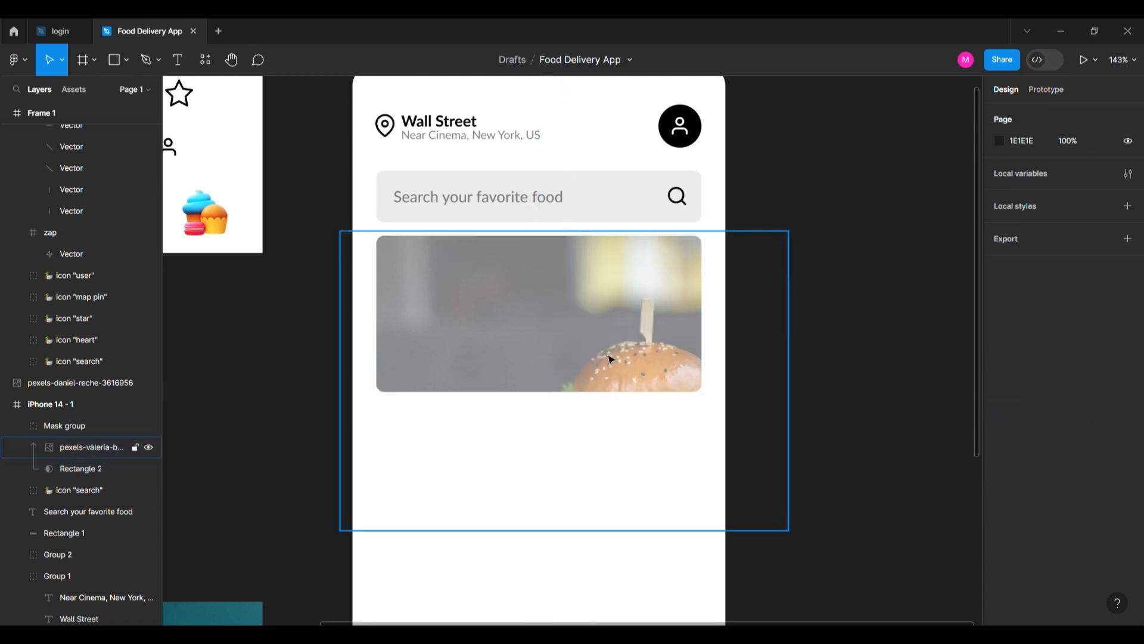
pyautogui.hotkey('ctrl', 'z')
pyautogui.hotkey('ctrl', 'z')
pyautogui.hotkey('ctrl', 'z')
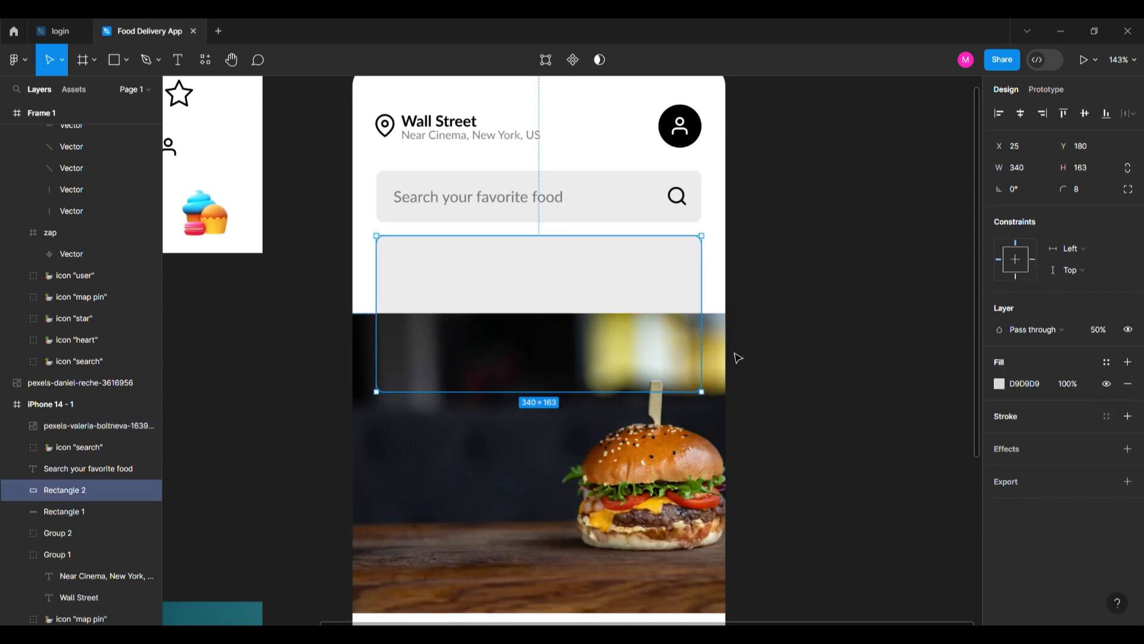
# Step: Set the banner rectangle's fill to 000000 and its opacity to 100%
pyautogui.click(1013, 386)
pyautogui.write('000000')
pyautogui.press('Return')
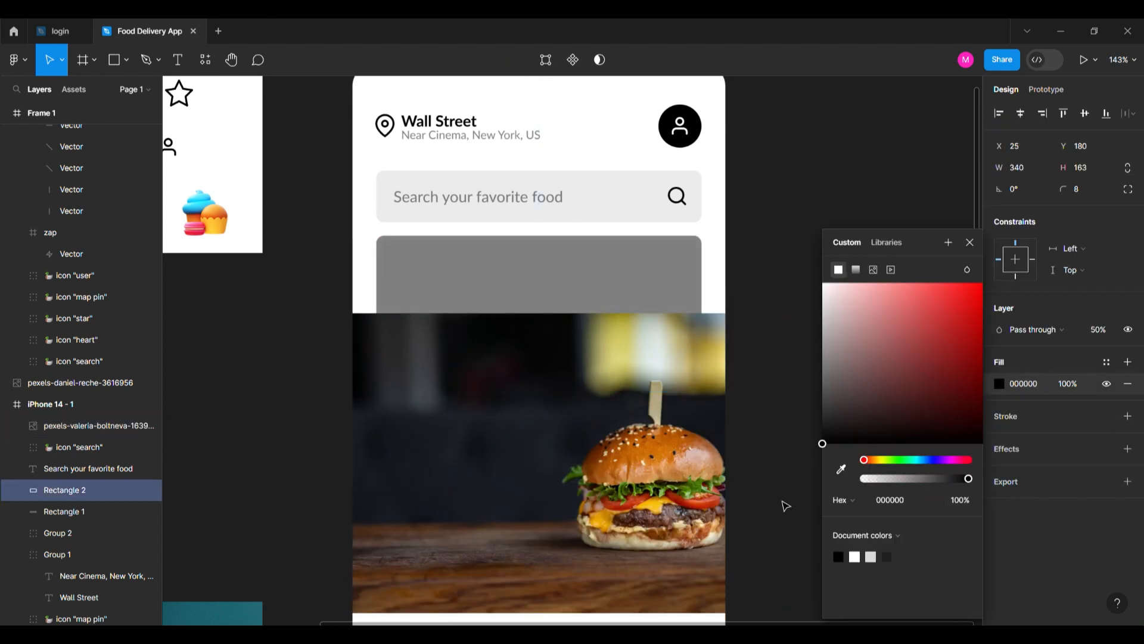
pyautogui.click(788, 447)
pyautogui.click(661, 263)
pyautogui.press('0')
pyautogui.press('0')
pyautogui.press('0')
# Step: Move the burger photo over the banner rectangle and use the rectangle as its mask
pyautogui.moveTo(557, 487); pyautogui.dragTo(557, 406)
pyautogui.keyDown('shift'); pyautogui.click(598, 324); pyautogui.keyUp('shift')
pyautogui.rightClick(596, 325)
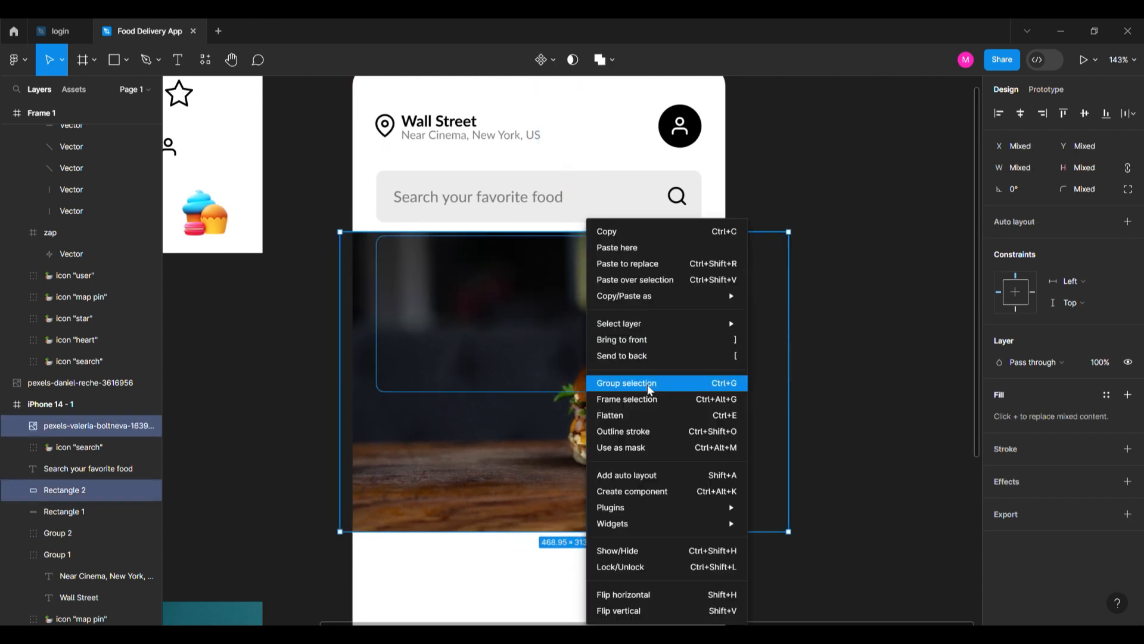
pyautogui.click(638, 434)
pyautogui.press('5')
pyautogui.press('0')
# Step: Scale the photo down inside the mask group and reposition it so the whole burger bun and filling fit the banner
pyautogui.doubleClick(596, 308)
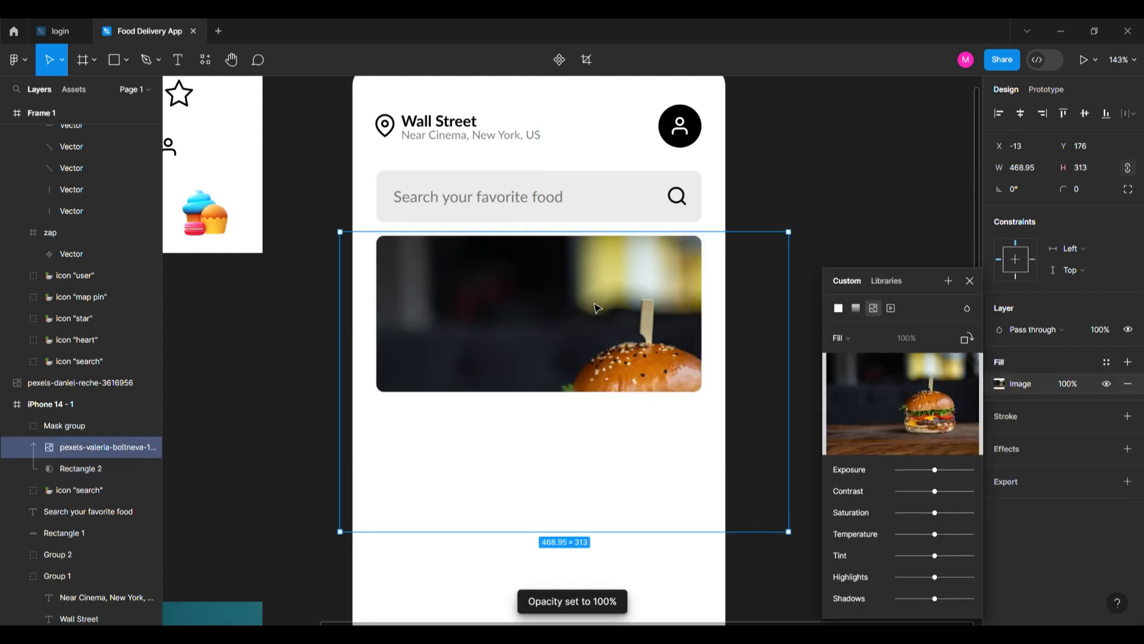
pyautogui.moveTo(788, 531); pyautogui.dragTo(761, 439)
pyautogui.moveTo(650, 415); pyautogui.dragTo(655, 432)
pyautogui.click(780, 369)
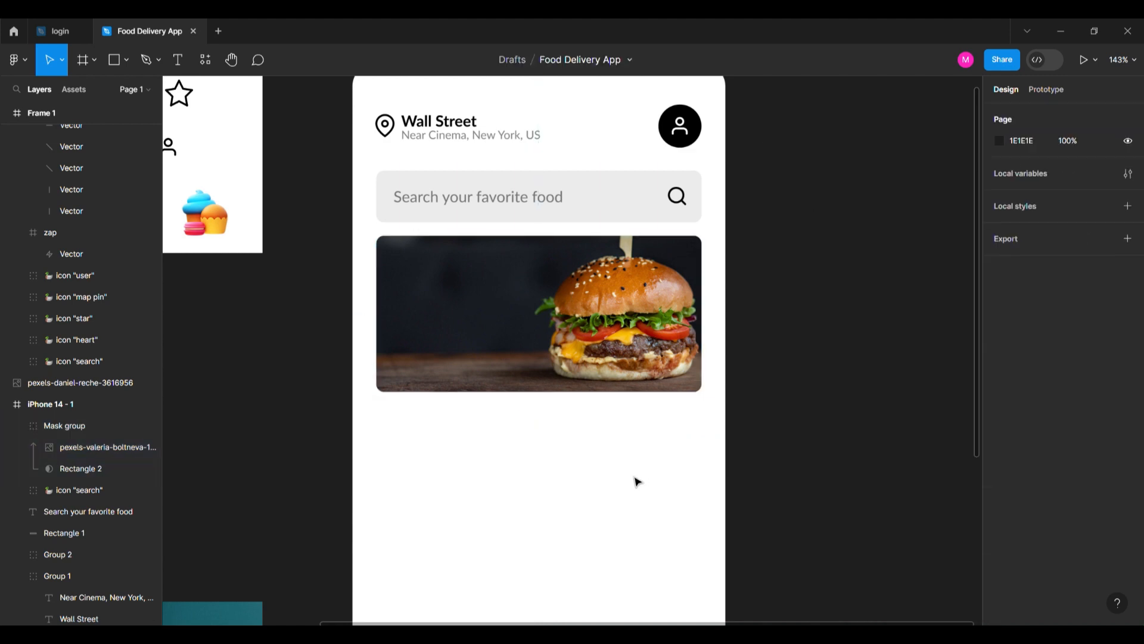
pyautogui.scroll(-2, 635, 478)
pyautogui.scroll(2, 614, 447)
# Step: Try corner radii of 24 and 20 on the banner's mask group
pyautogui.click(78, 426)
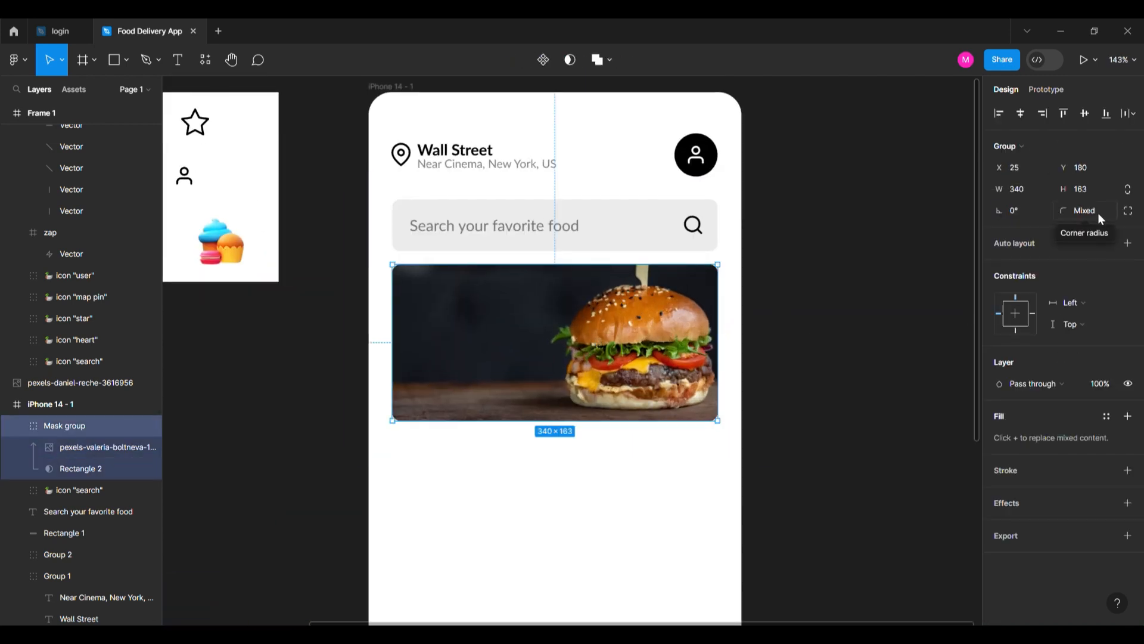
pyautogui.write('24')
pyautogui.press('Return')
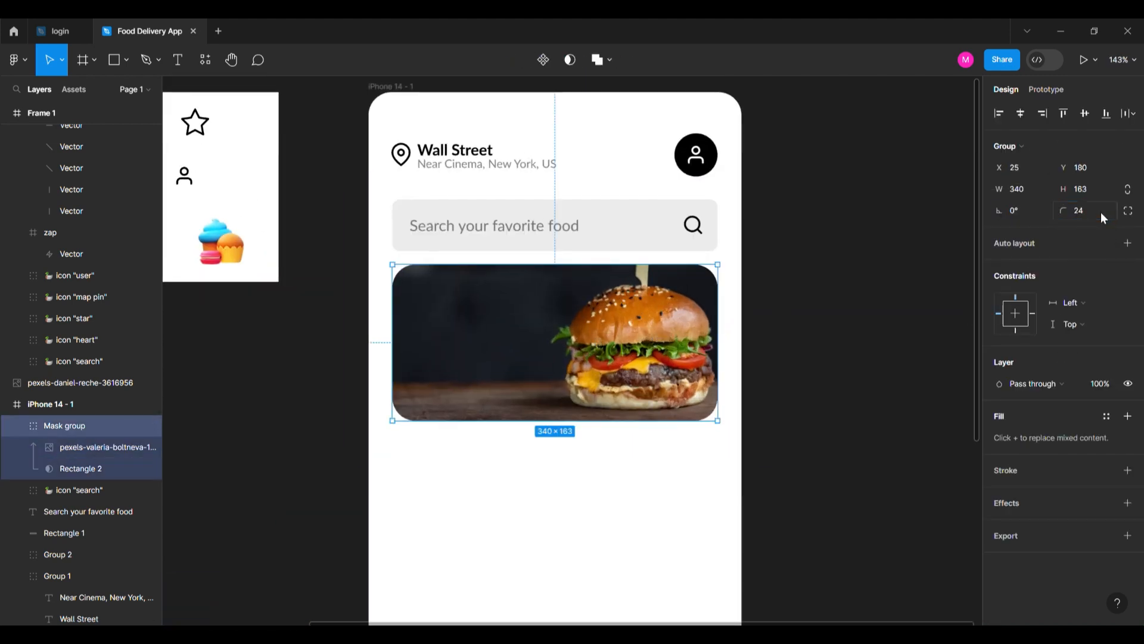
pyautogui.write('20')
pyautogui.press('Return')
pyautogui.click(559, 439)
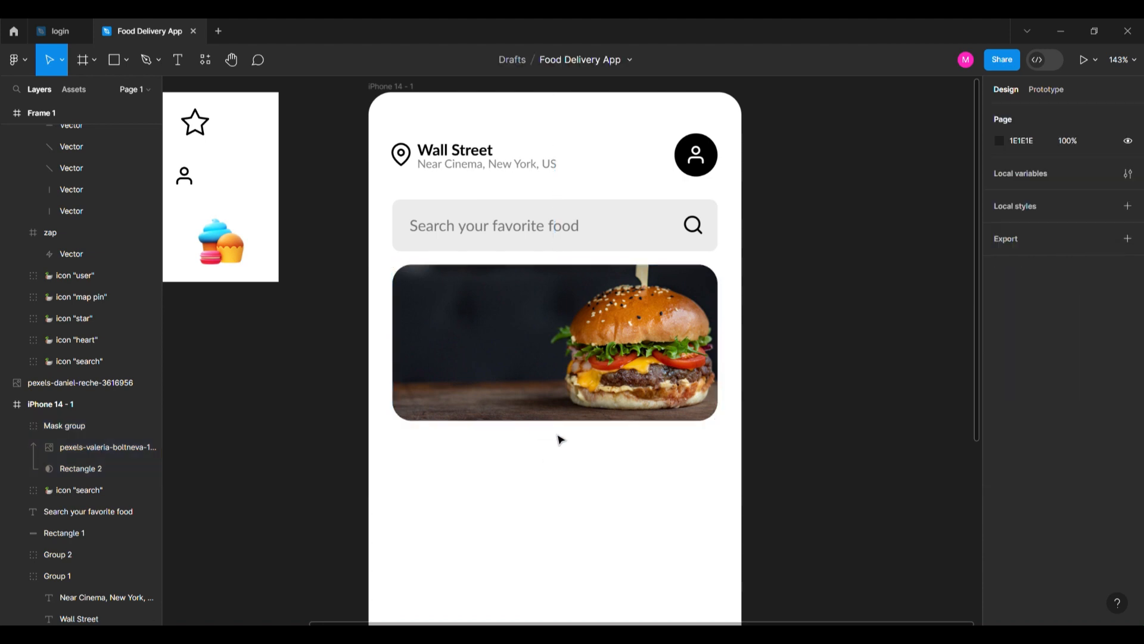
# Step: Set the banner mask group's corner radius to 16
pyautogui.scroll(-5, 563, 429)
pyautogui.scroll(3, 564, 428)
pyautogui.click(619, 390)
pyautogui.click(1092, 213)
pyautogui.write('16')
pyautogui.press('Return')
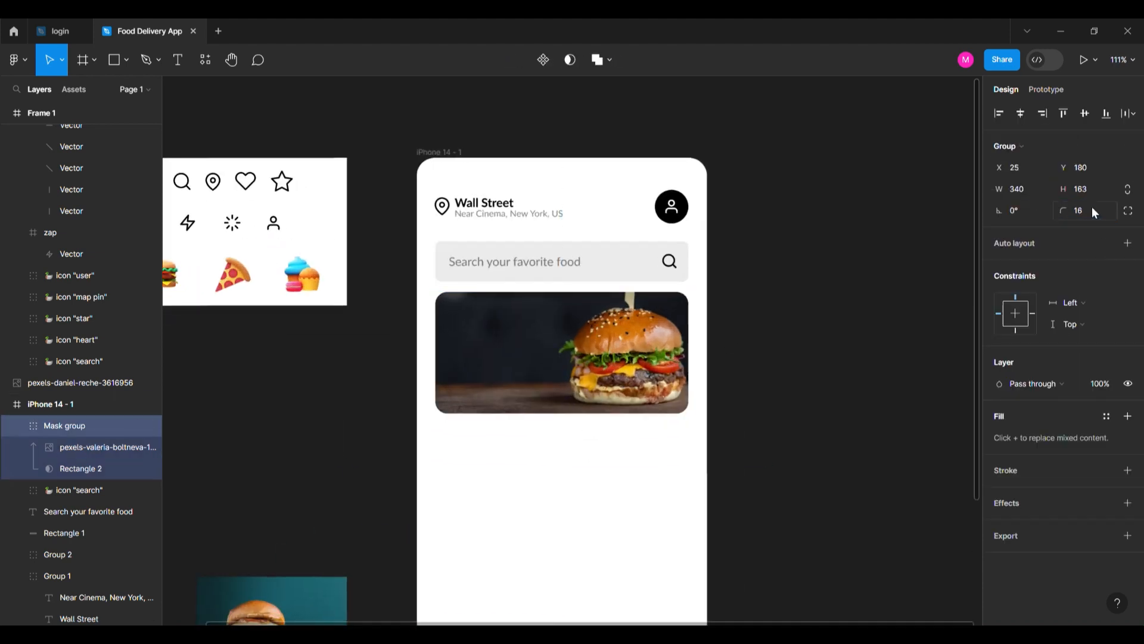
pyautogui.click(551, 424)
# Step: Draw a 9 × 9 circle below the banner, fill it black and center it horizontally in the frame
pyautogui.scroll(-3, 550, 415)
pyautogui.scroll(4, 550, 414)
pyautogui.scroll(1, 602, 283)
pyautogui.press('o')
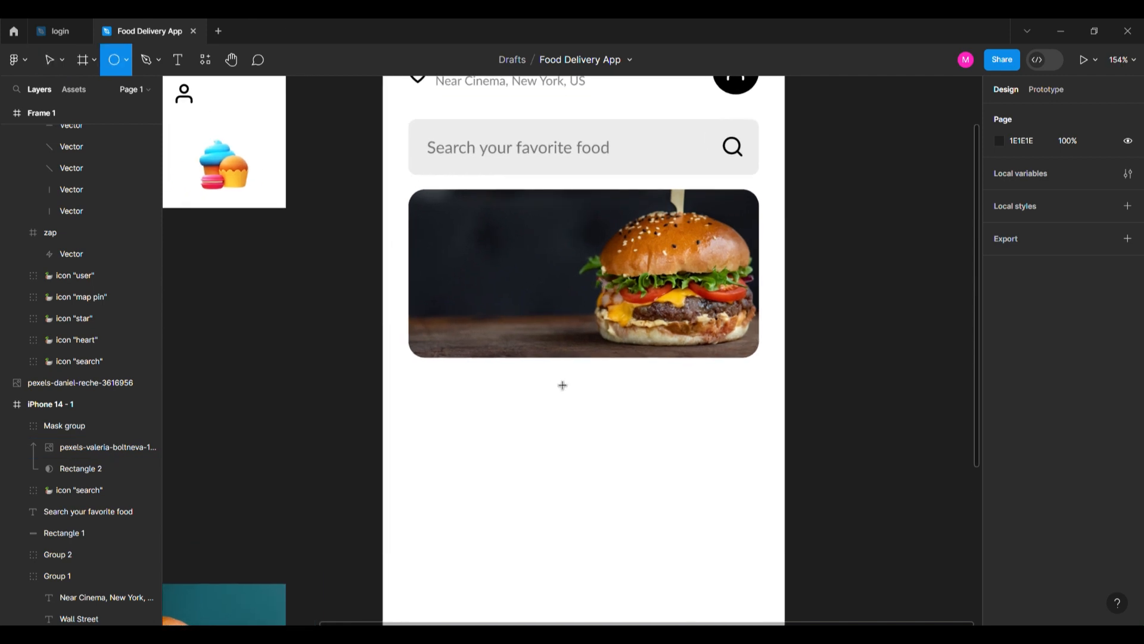
pyautogui.moveTo(586, 372); pyautogui.dragTo(594, 379)
pyautogui.scroll(5, 594, 364)
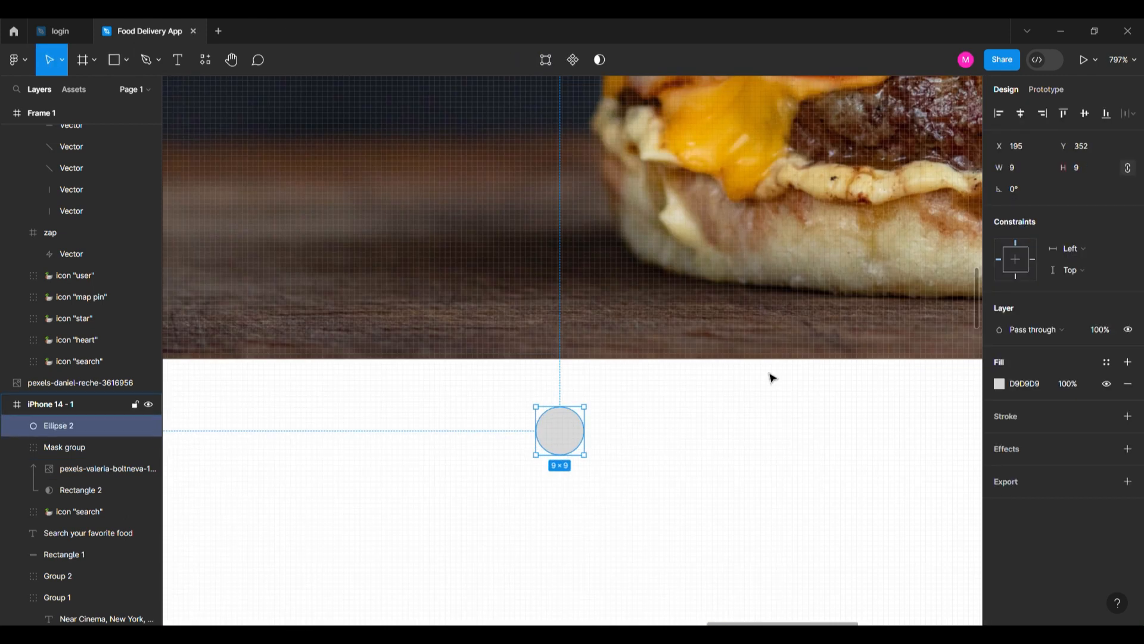
pyautogui.click(999, 386)
pyautogui.moveTo(882, 420); pyautogui.dragTo(785, 483)
pyautogui.click(716, 474)
pyautogui.click(573, 440)
pyautogui.click(1021, 115)
# Step: Place 5 × 5 dots on both sides of the black circle and set their opacity to 20%
pyautogui.keyDown('alt'); pyautogui.moveTo(533, 430); pyautogui.dragTo(408, 442); pyautogui.keyUp('alt')
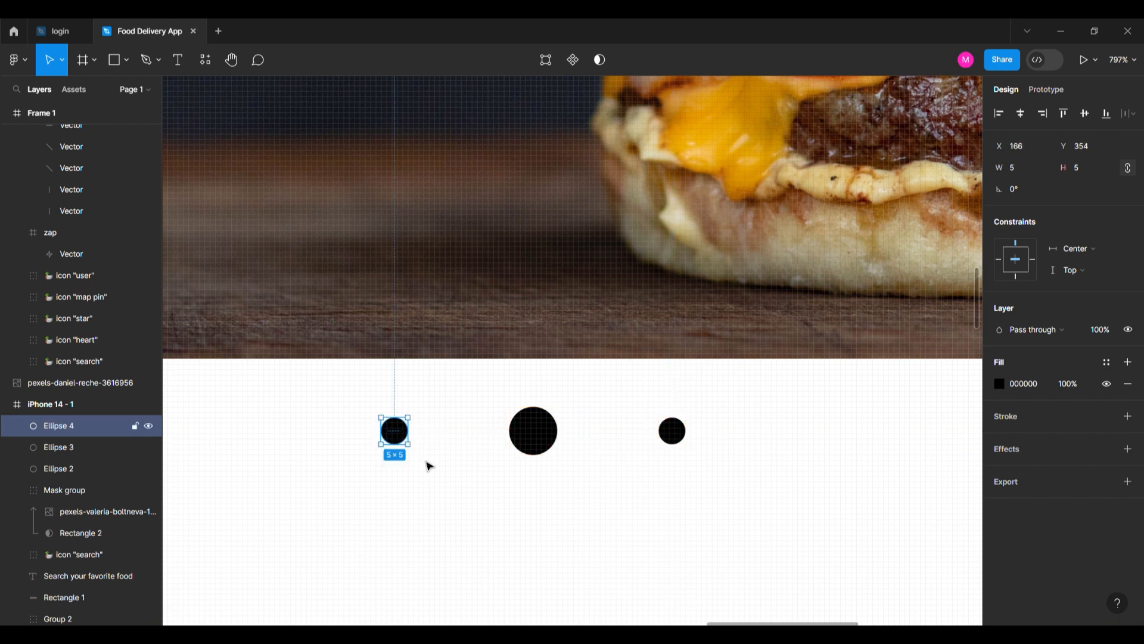
pyautogui.keyDown('shift'); pyautogui.click(676, 444); pyautogui.keyUp('shift')
pyautogui.press('5')
pyautogui.press('2')
pyautogui.scroll(-5, 628, 378)
pyautogui.press('Escape')
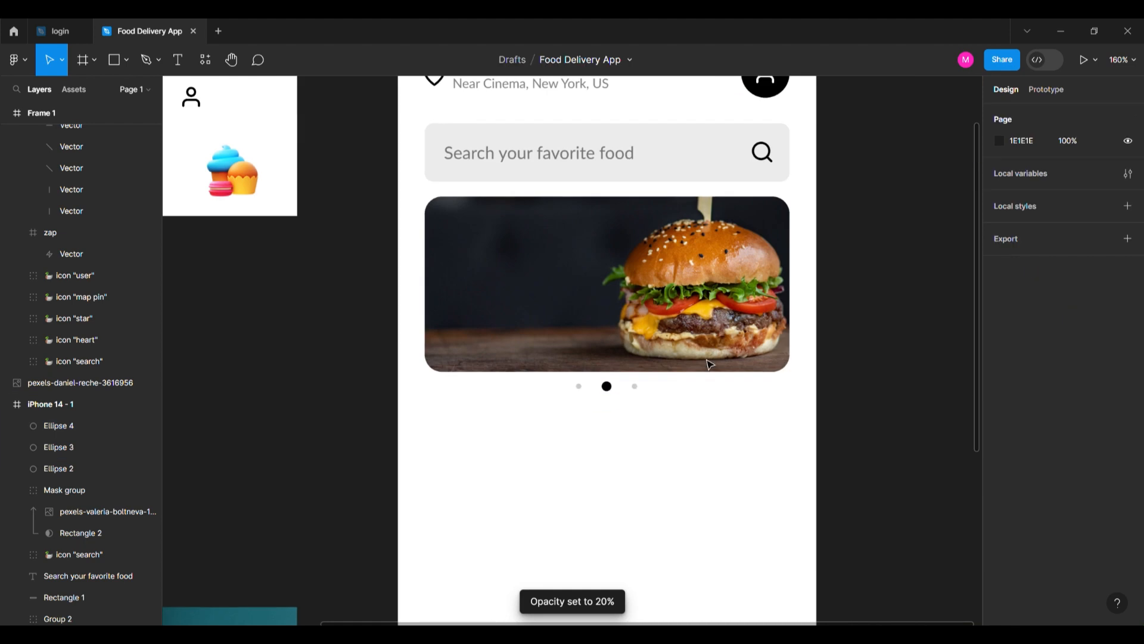
# Step: Move the two small pagination dots closer to the large center dot, with the left one at X 174
pyautogui.scroll(-3, 710, 365)
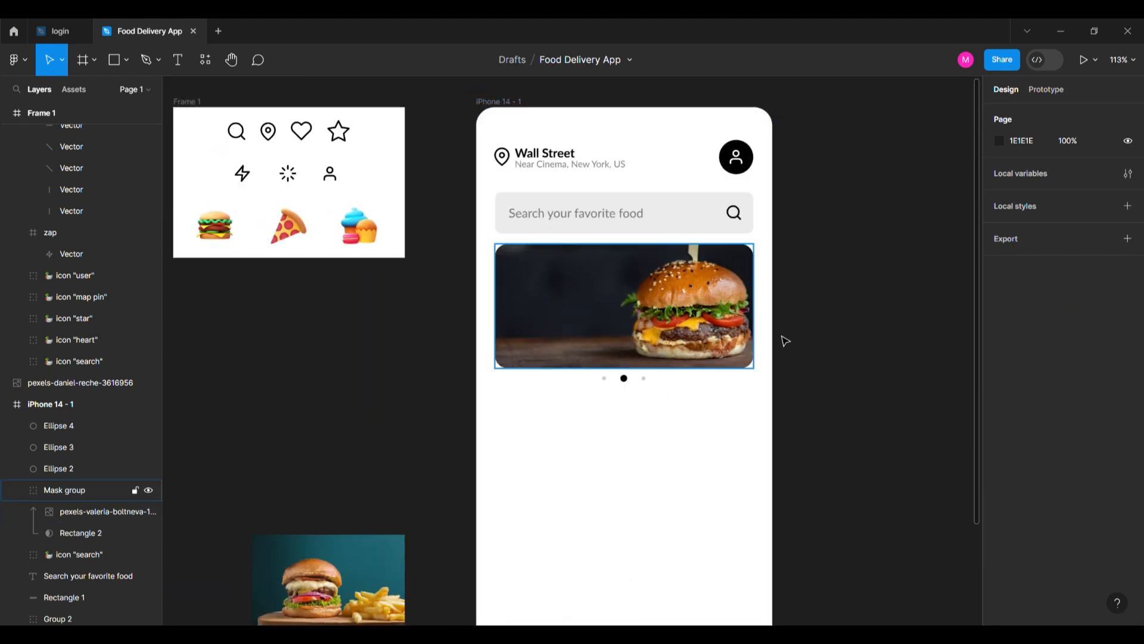
pyautogui.scroll(10, 630, 374)
pyautogui.moveTo(679, 416); pyautogui.dragTo(654, 421)
pyautogui.moveTo(451, 418); pyautogui.dragTo(495, 431)
pyautogui.scroll(-10, 605, 439)
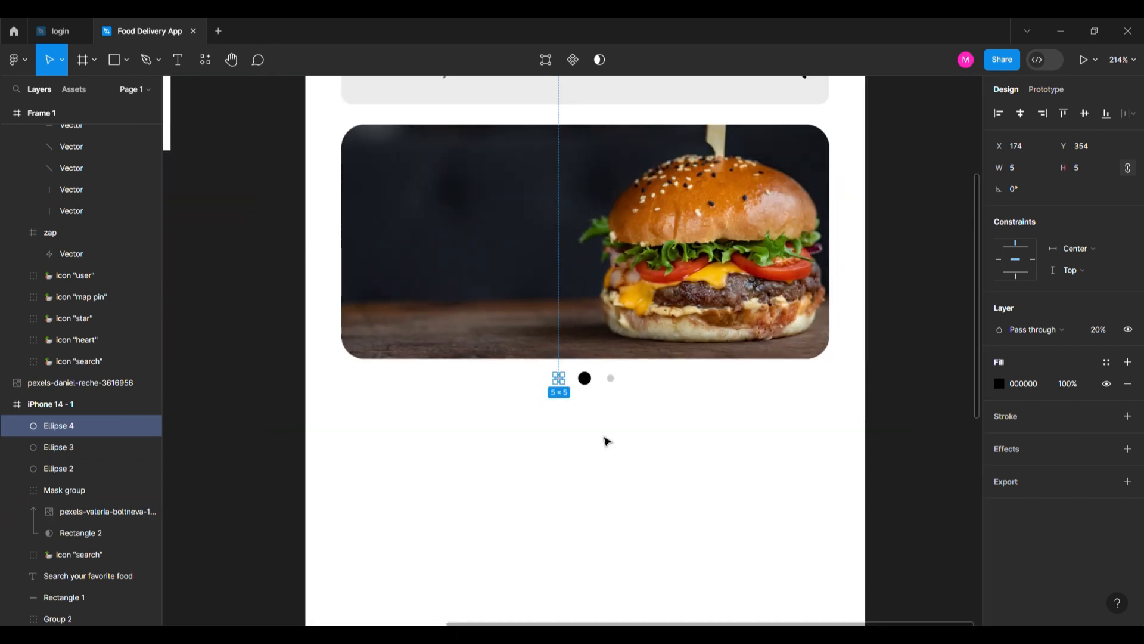
# Step: Copy the search placeholder below the pagination dots at X 25, Y 386, change it to "Choose your favorite food" and set 100% opacity
pyautogui.click(605, 439)
pyautogui.keyDown('alt'); pyautogui.moveTo(572, 228); pyautogui.dragTo(557, 440); pyautogui.keyUp('alt')
pyautogui.doubleClick(558, 440)
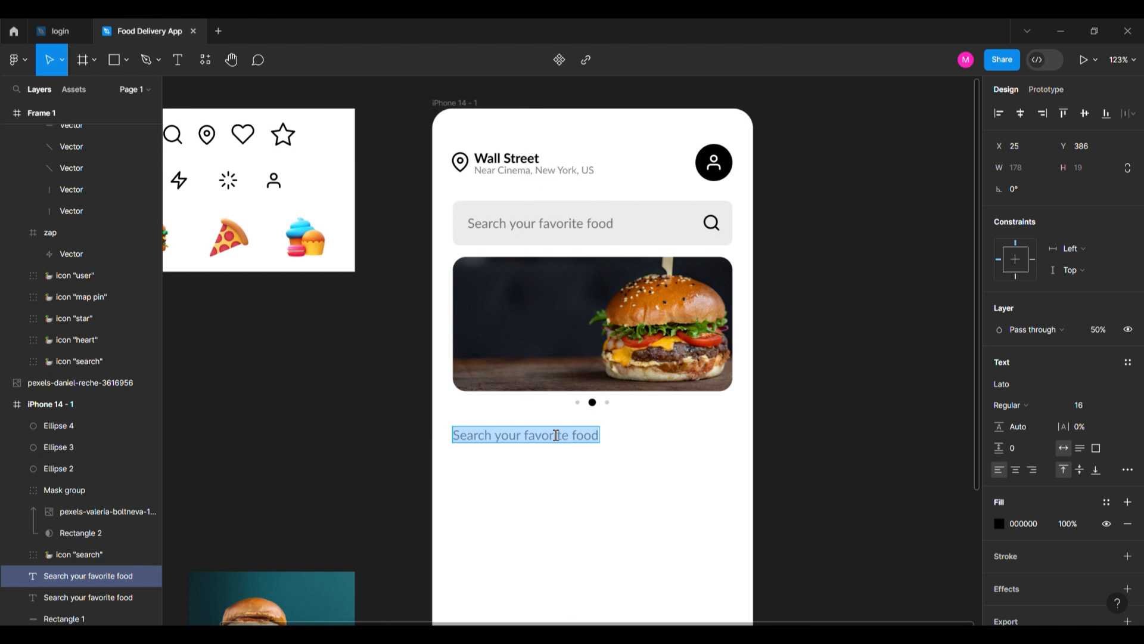
pyautogui.write('Choos')
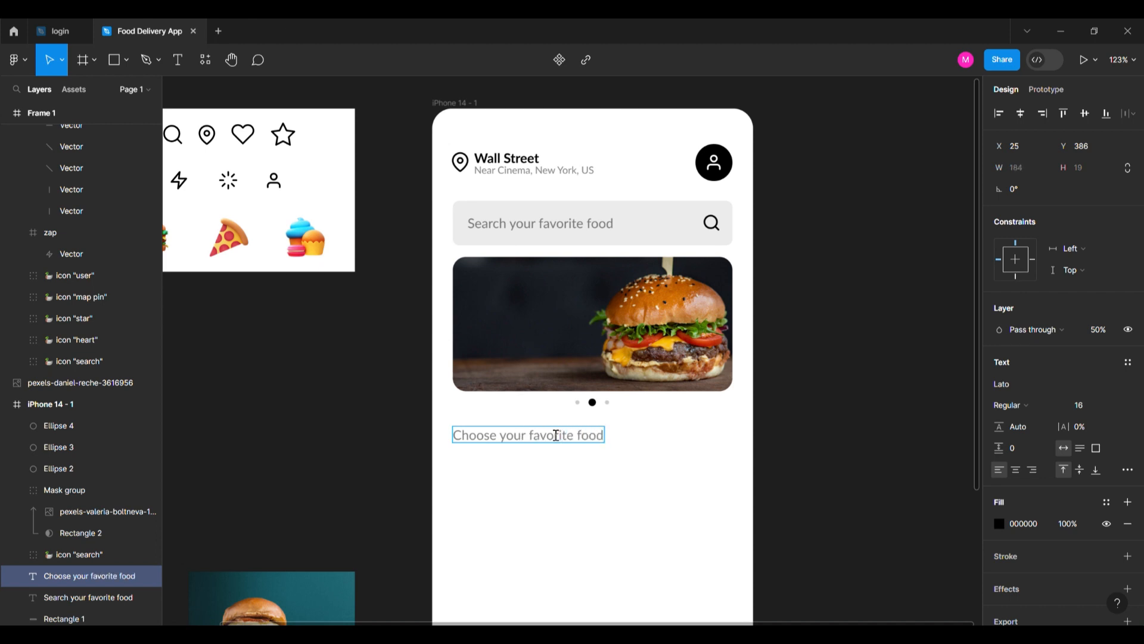
pyautogui.write('0')
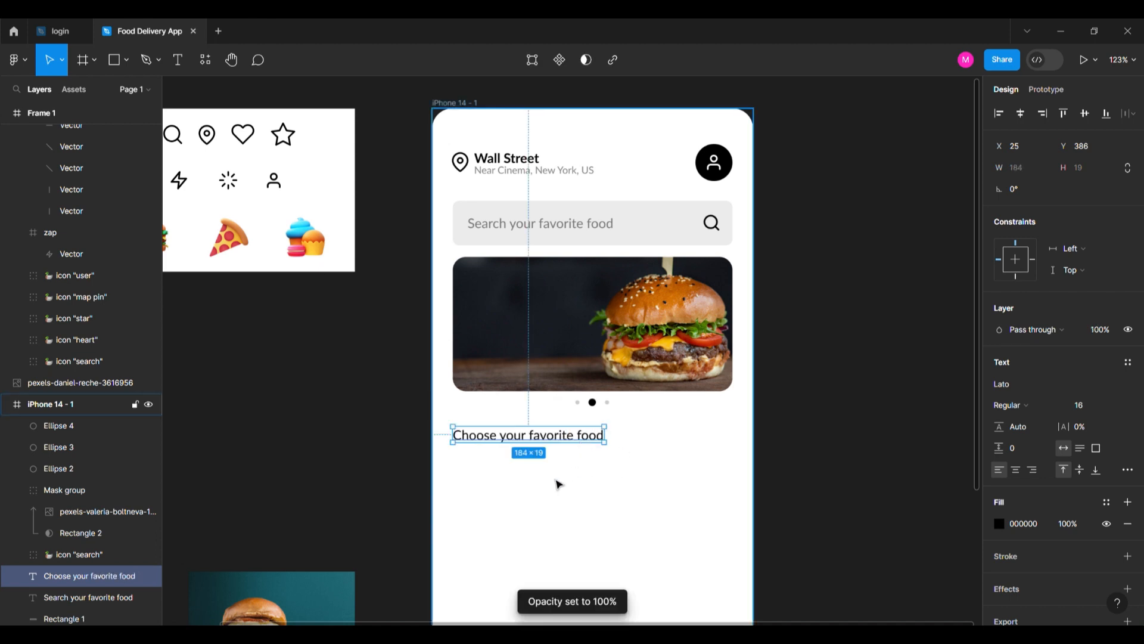
# Step: Set the "Choose your favorite food" heading's font size to 18 and adjust its position below the dots
pyautogui.scroll(5, 557, 483)
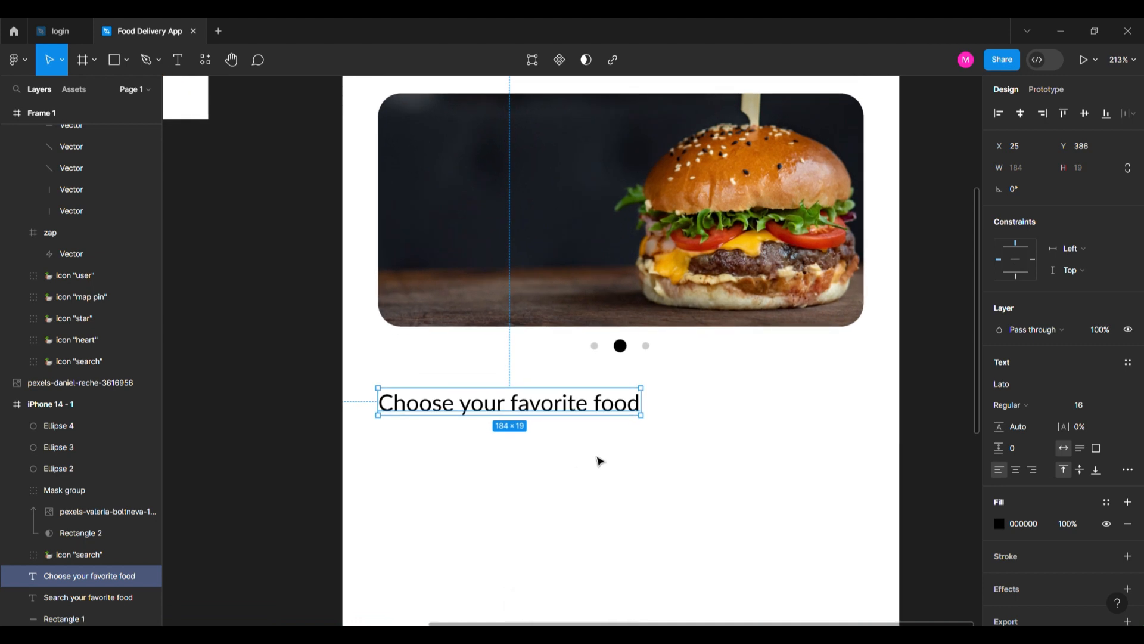
pyautogui.scroll(-5, 599, 461)
pyautogui.write('18')
pyautogui.press('Return')
pyautogui.click(481, 498)
pyautogui.moveTo(503, 417); pyautogui.dragTo(513, 427)
pyautogui.click(519, 492)
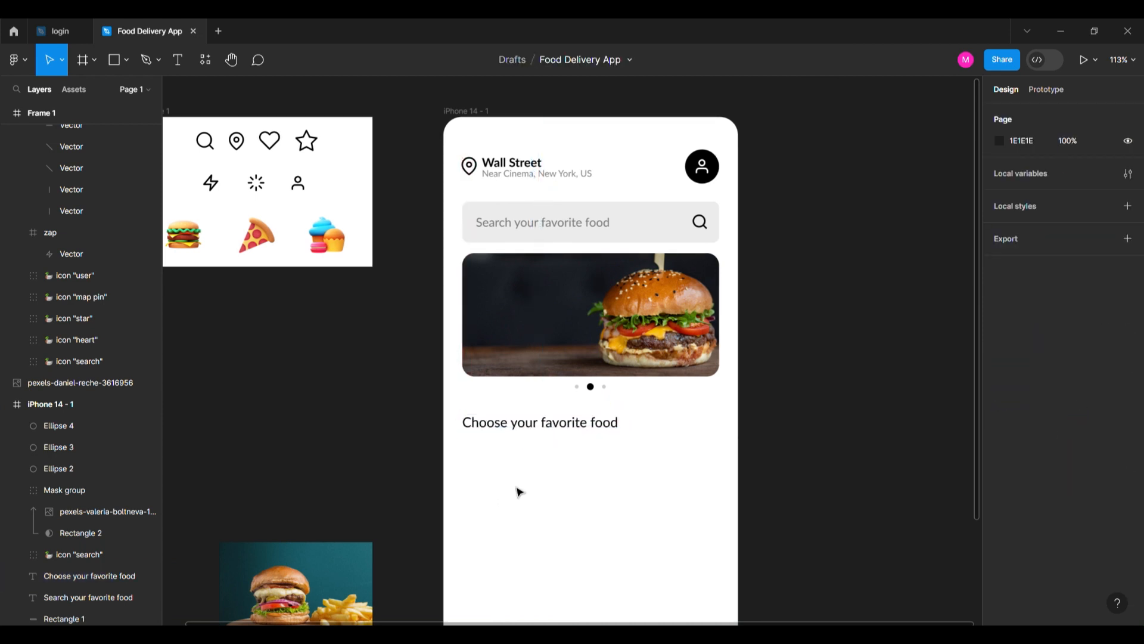
# Step: Move the hamburger, pizza and dessert icons from the icon frame to below the "Choose your favorite food" heading
pyautogui.click(186, 237)
pyautogui.keyDown('shift'); pyautogui.click(256, 236); pyautogui.keyUp('shift')
pyautogui.keyDown('shift'); pyautogui.click(330, 240); pyautogui.keyUp('shift')
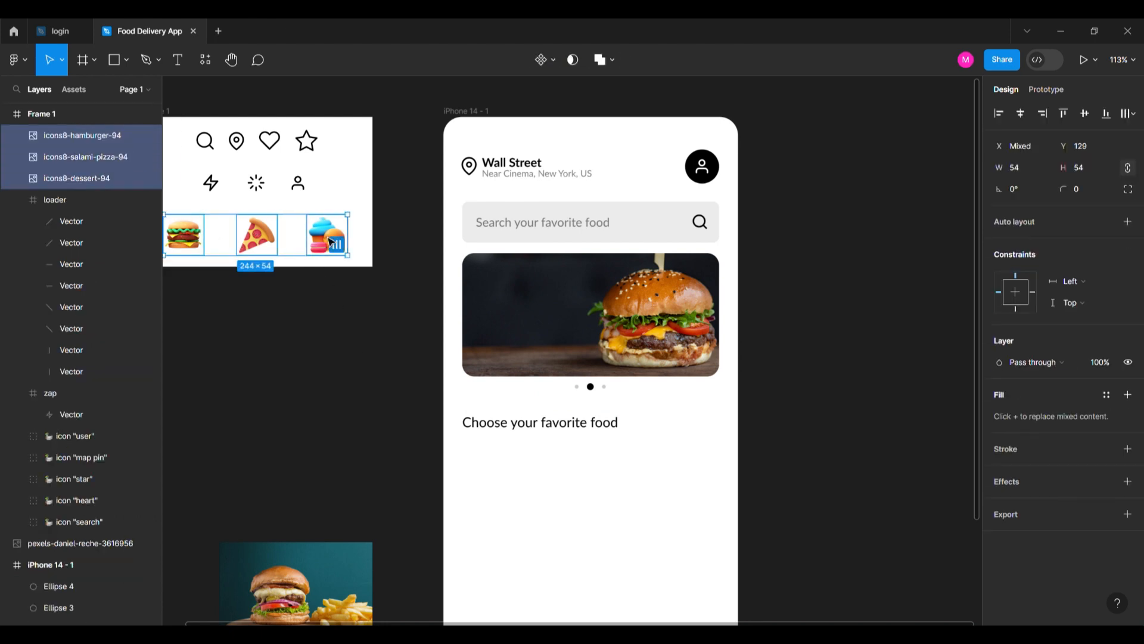
pyautogui.moveTo(345, 246); pyautogui.dragTo(694, 474)
# Step: Space the three food icons evenly in a row and center the row horizontally as a temporary group
pyautogui.click(660, 478)
pyautogui.moveTo(706, 523); pyautogui.dragTo(471, 441)
pyautogui.click(1128, 113)
pyautogui.click(1013, 171)
pyautogui.moveTo(608, 479); pyautogui.dragTo(605, 478)
pyautogui.hotkey('ctrl', 'g')
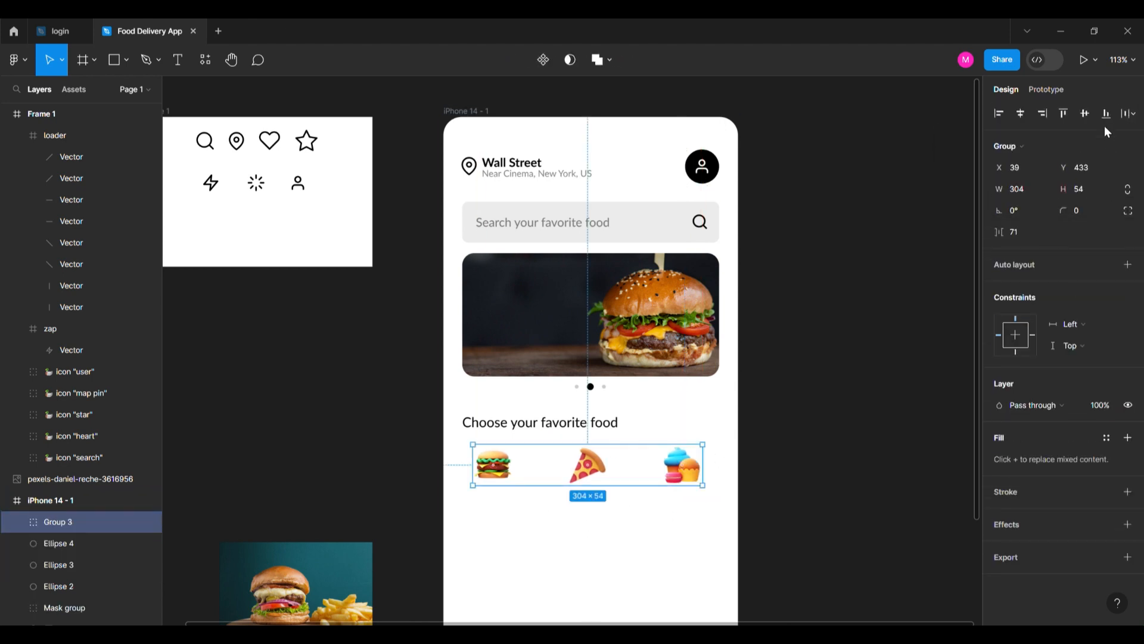
pyautogui.hotkey('ctrl', 'shift', 'g')
pyautogui.click(589, 475)
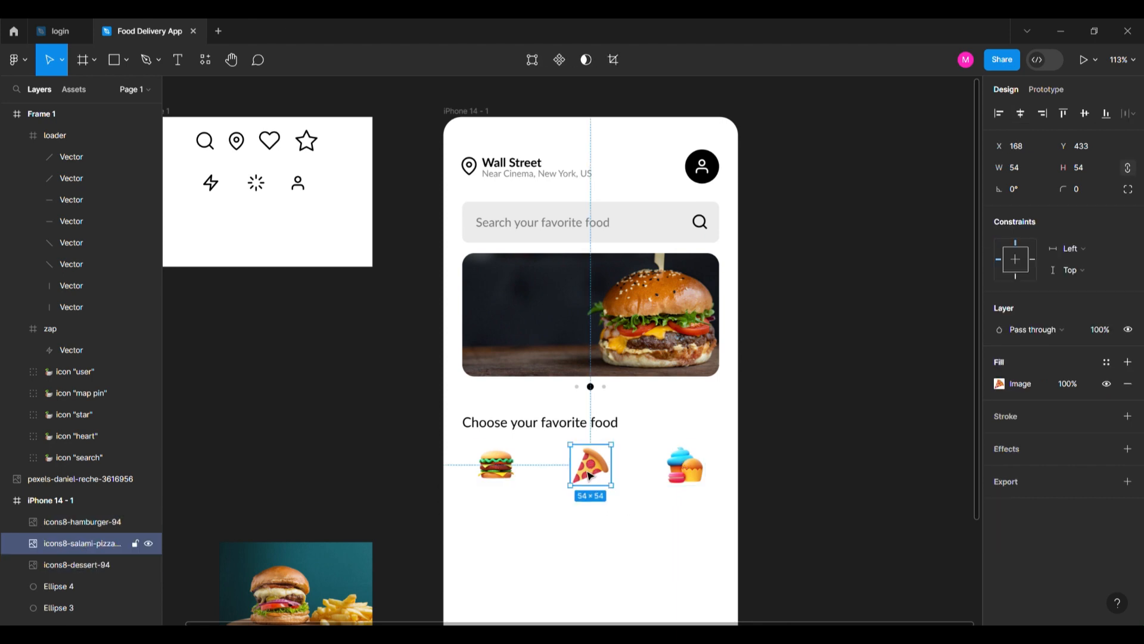
# Step: Copy the "Choose your favorite food" heading below the hamburger icon, change it to "Burger" and set its font size to 16
pyautogui.scroll(3, 588, 475)
pyautogui.click(621, 511)
pyautogui.scroll(-1, 620, 511)
pyautogui.scroll(1, 584, 433)
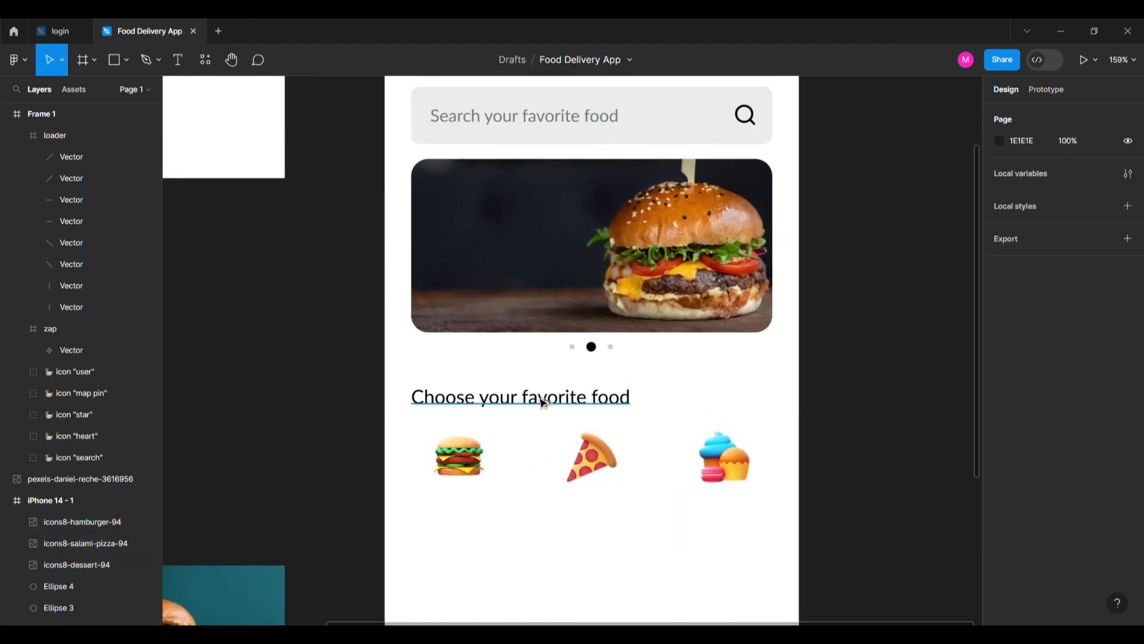
pyautogui.moveTo(542, 402); pyautogui.dragTo(544, 513)
pyautogui.press('Return')
pyautogui.write('B')
pyautogui.press('Escape')
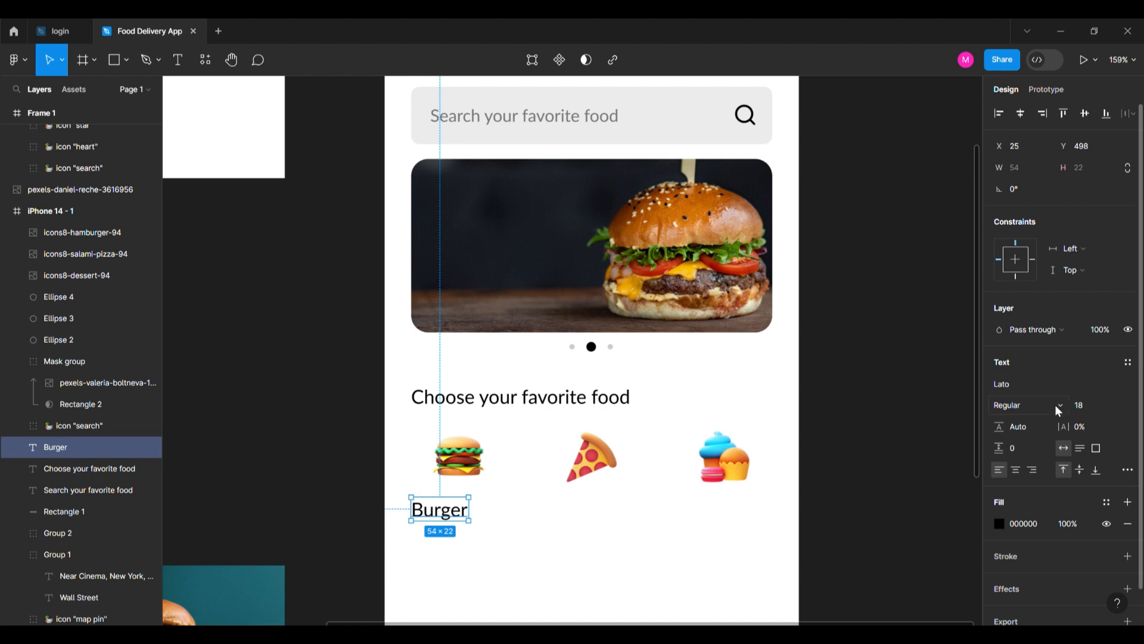
pyautogui.click(1092, 409)
pyautogui.write('16')
pyautogui.press('Return')
# Step: Copy the "Burger" label under the other two icons as "Pizza" and "Dessert", and position all three labels at Y 496
pyautogui.moveTo(457, 511); pyautogui.dragTo(599, 513)
pyautogui.doubleClick(603, 498)
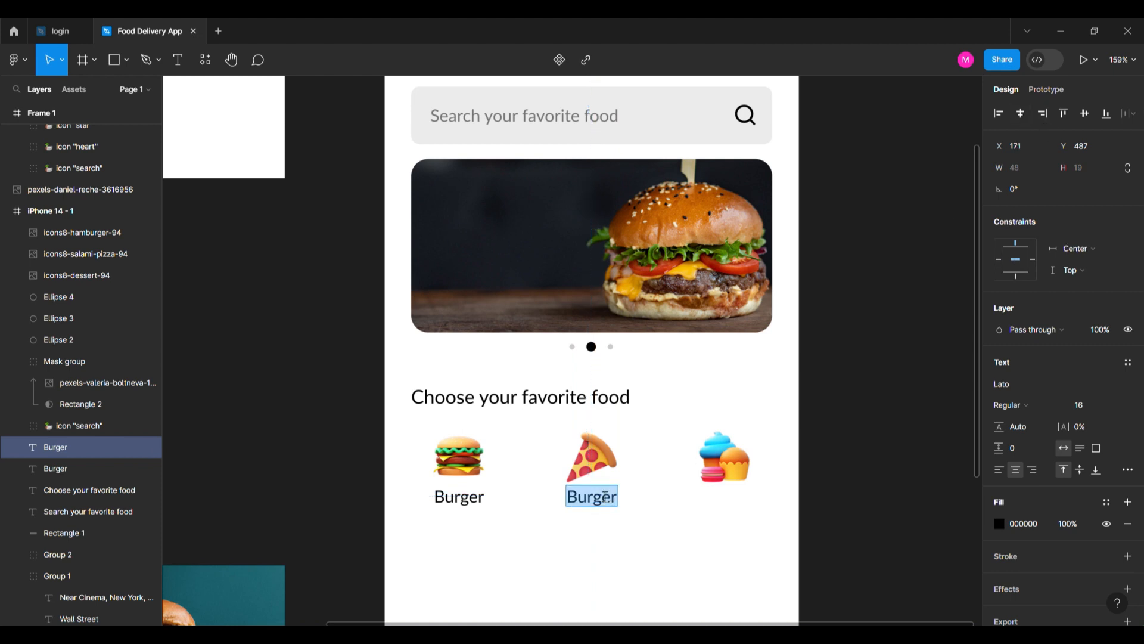
pyautogui.moveTo(596, 502); pyautogui.dragTo(728, 508)
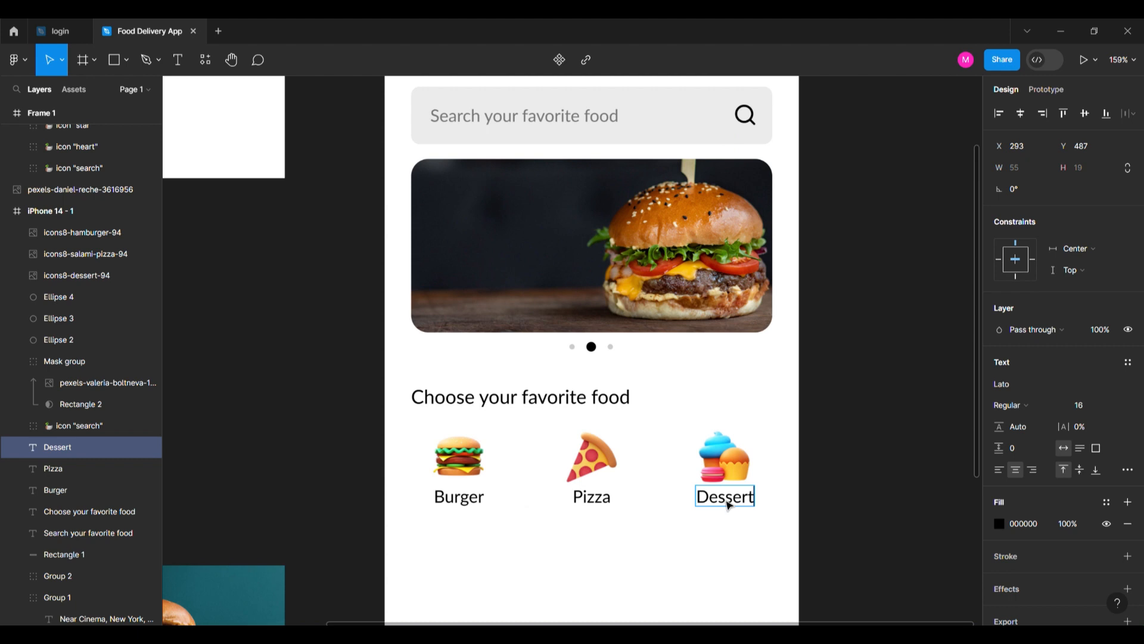
pyautogui.keyDown('shift'); pyautogui.click(604, 494); pyautogui.keyUp('shift')
pyautogui.keyDown('shift'); pyautogui.click(464, 502); pyautogui.keyUp('shift')
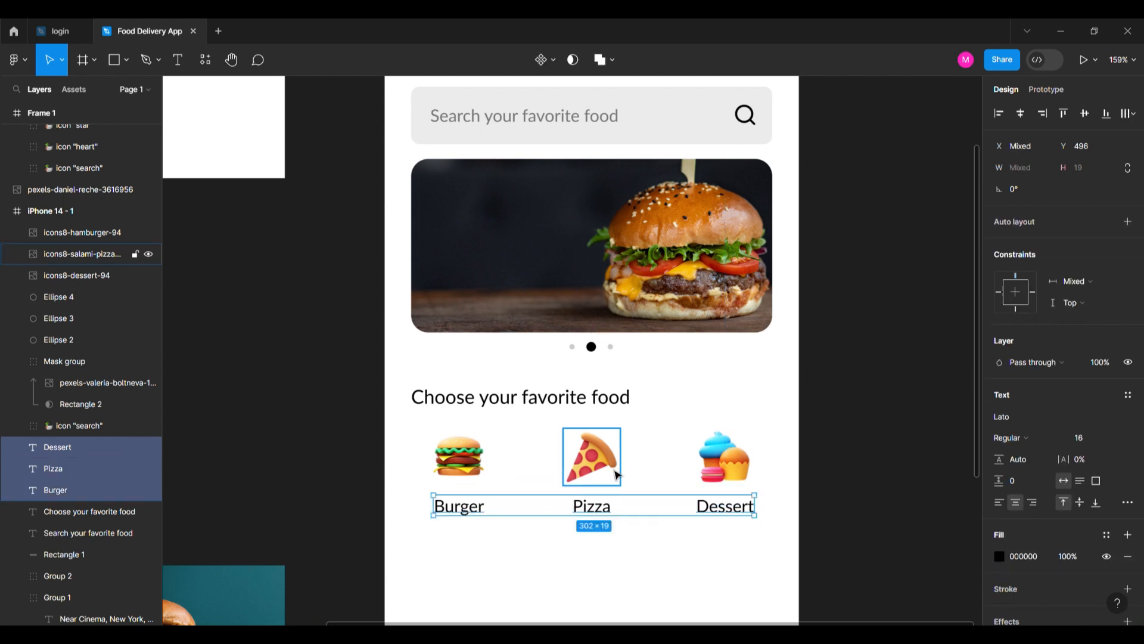
pyautogui.press('Escape')
# Step: Copy the "Choose your favorite food" heading below the category labels at X 25, Y 548 and change it to "200 restaurants near to you"
pyautogui.scroll(-5, 521, 399)
pyautogui.scroll(3, 539, 503)
pyautogui.scroll(-1, 544, 458)
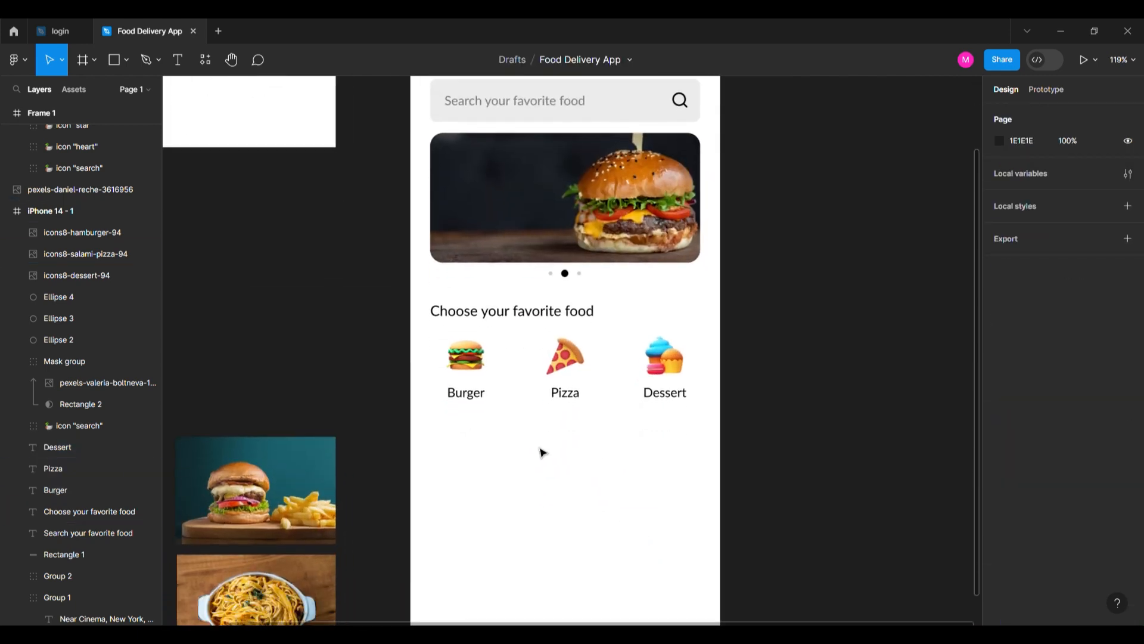
pyautogui.moveTo(554, 311); pyautogui.dragTo(554, 437)
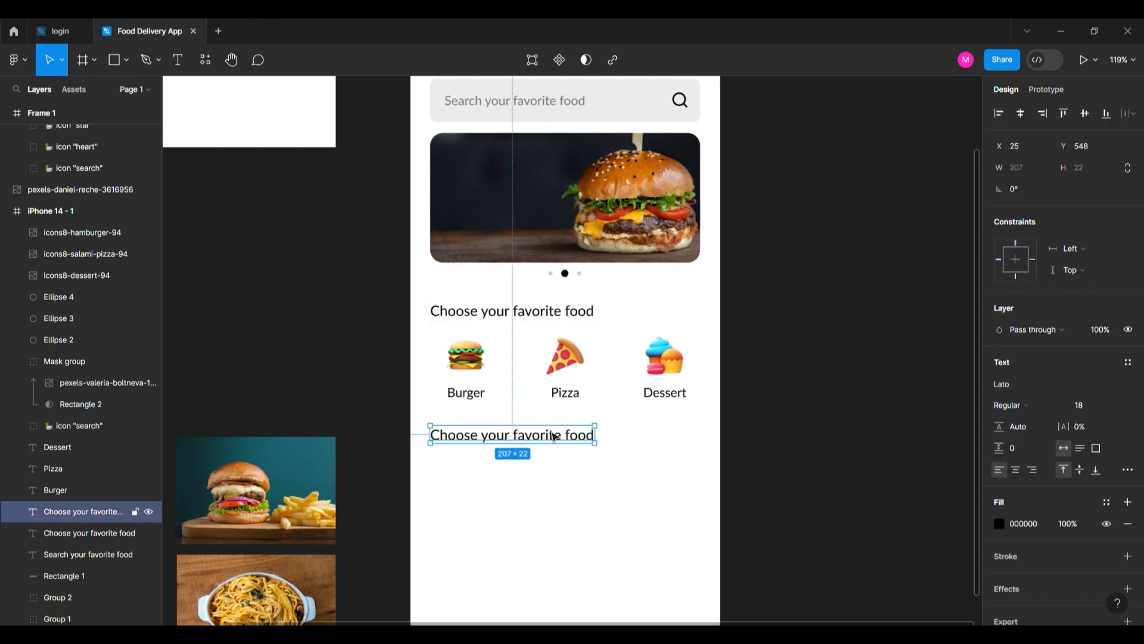
pyautogui.doubleClick(555, 435)
pyautogui.write('200 restaurants near to')
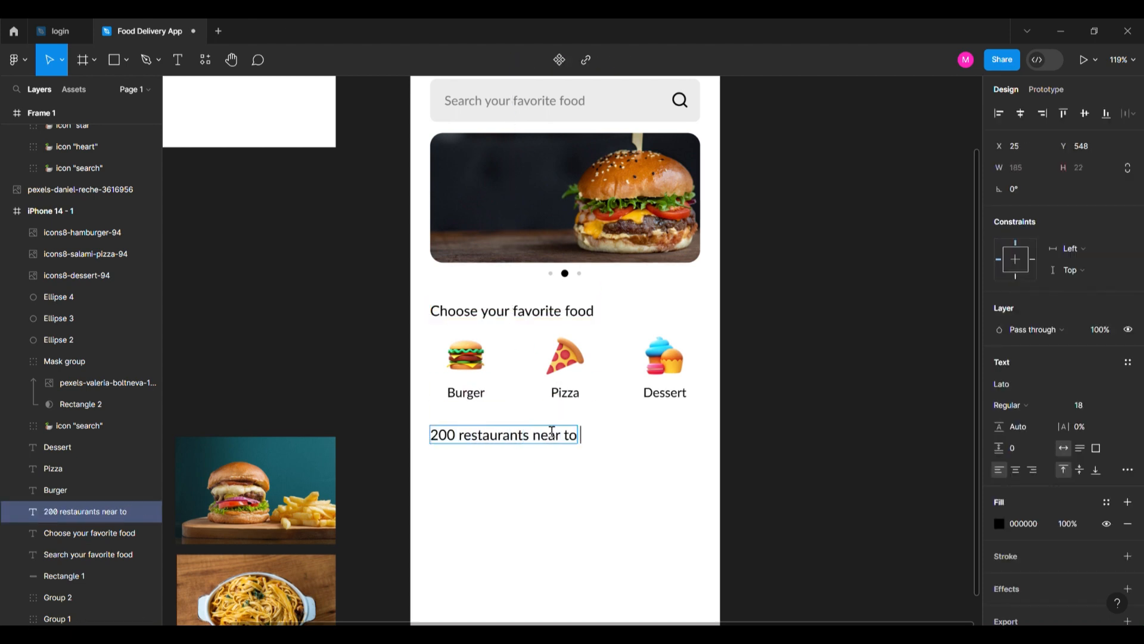
# Step: Make both section headings bold and move the "200 restaurants near to you" heading to Y 542
pyautogui.hotkey('ctrl', 'b')
pyautogui.click(565, 312)
pyautogui.hotkey('ctrl', 'b')
pyautogui.click(667, 471)
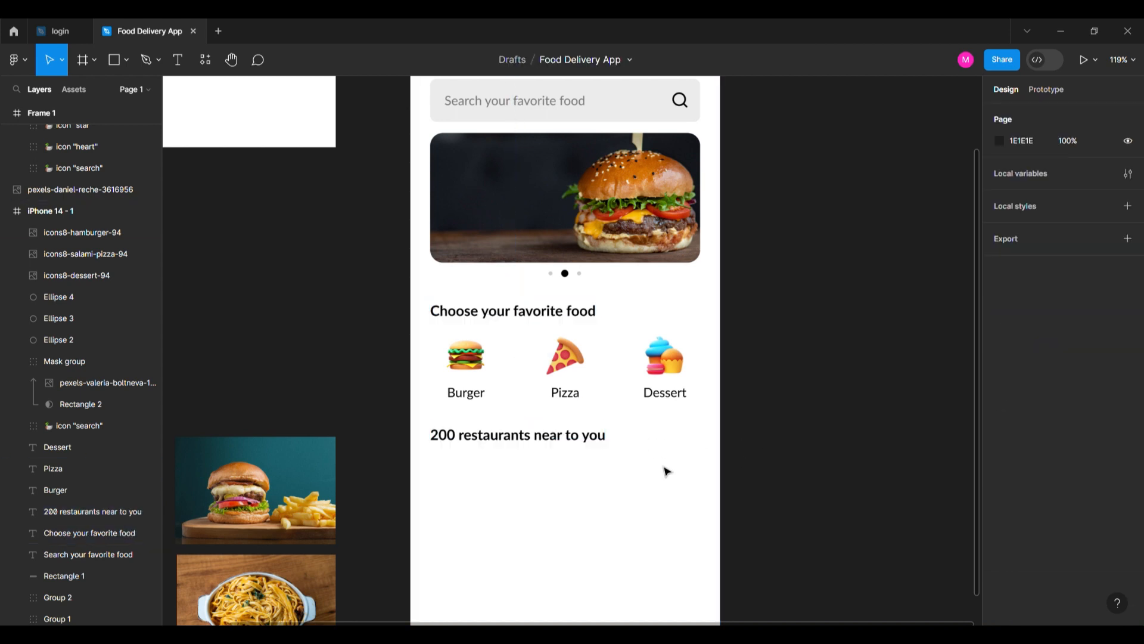
pyautogui.scroll(-4, 611, 438)
pyautogui.scroll(7, 608, 378)
pyautogui.moveTo(529, 503); pyautogui.dragTo(528, 496)
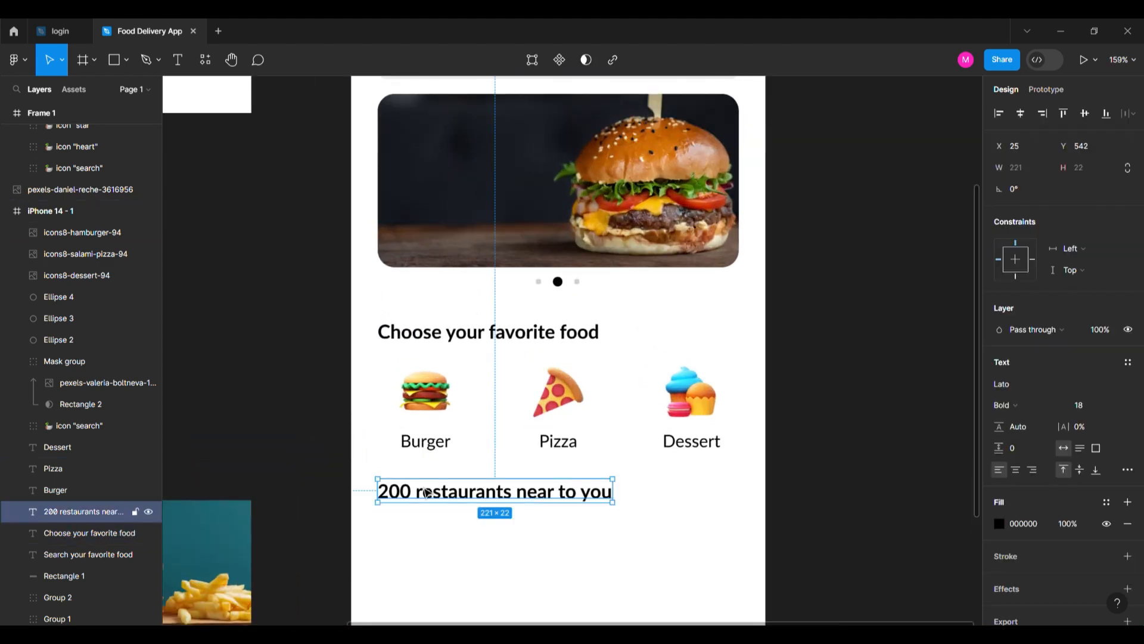
# Step: Draw a restaurant card rectangle about 114 × 147 below the "200 restaurants near to you" heading
pyautogui.scroll(-4, 486, 465)
pyautogui.click(493, 544)
pyautogui.moveTo(489, 543); pyautogui.dragTo(465, 438)
pyautogui.scroll(3, 475, 432)
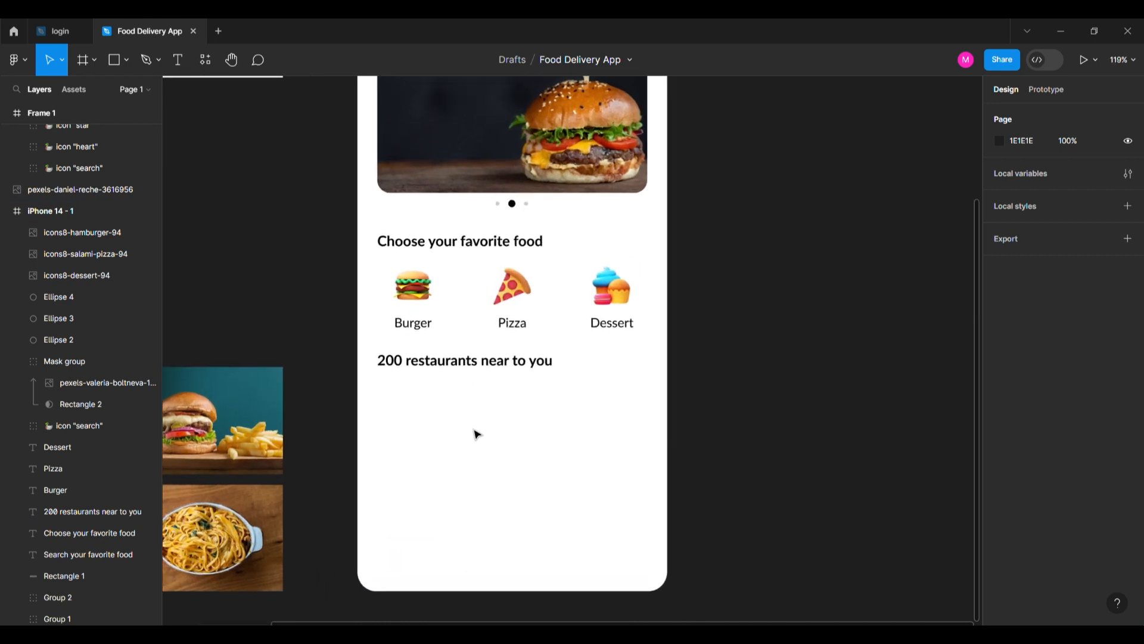
pyautogui.moveTo(379, 395)
pyautogui.mouseDown()
pyautogui.moveTo(452, 461)
pyautogui.moveTo(470, 507)
pyautogui.mouseUp()
# Step: Shift the two headings, food icons and labels up toward the pagination dots, and place the rectangle at X 25, Y 563
pyautogui.moveTo(637, 227); pyautogui.dragTo(375, 372)
pyautogui.moveTo(471, 328); pyautogui.dragTo(471, 311)
pyautogui.click(413, 442)
pyautogui.moveTo(413, 442); pyautogui.dragTo(418, 429)
# Step: Round the card rectangle's corners to 12 and fill it with black from the document colors
pyautogui.moveTo(1068, 188); pyautogui.dragTo(1076, 188)
pyautogui.click(605, 434)
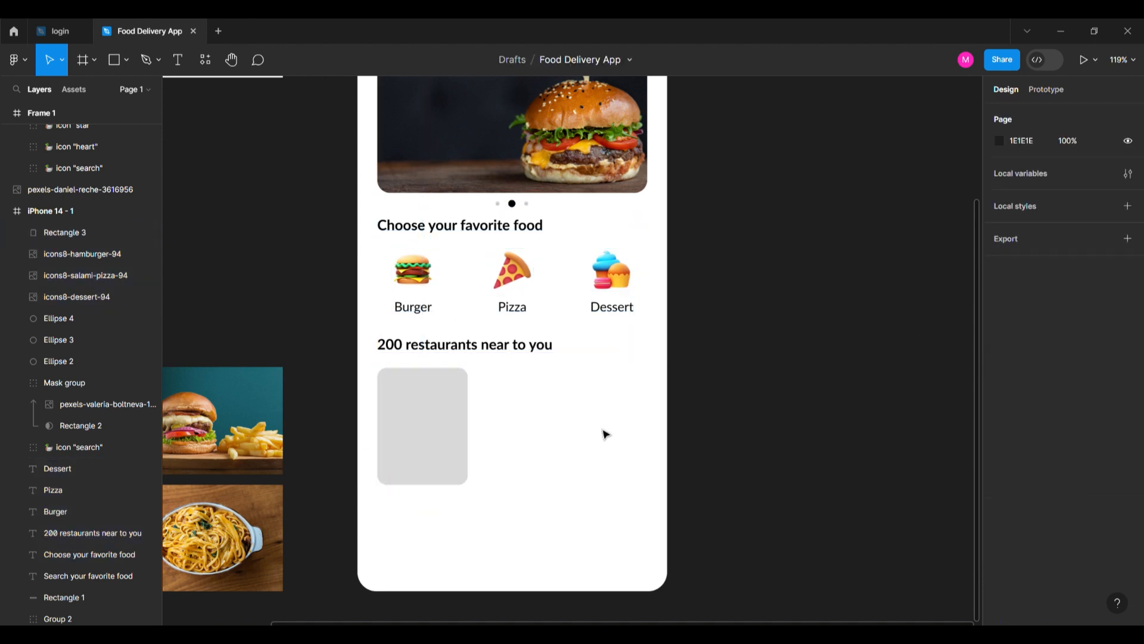
pyautogui.scroll(5, 399, 440)
pyautogui.click(474, 408)
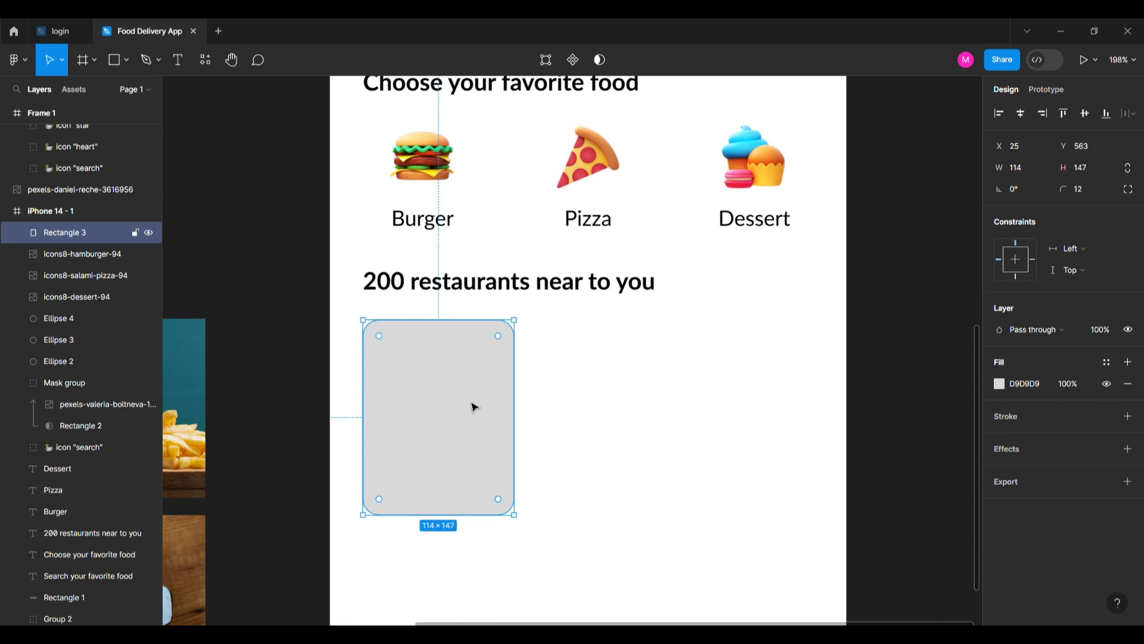
pyautogui.scroll(-5, 685, 381)
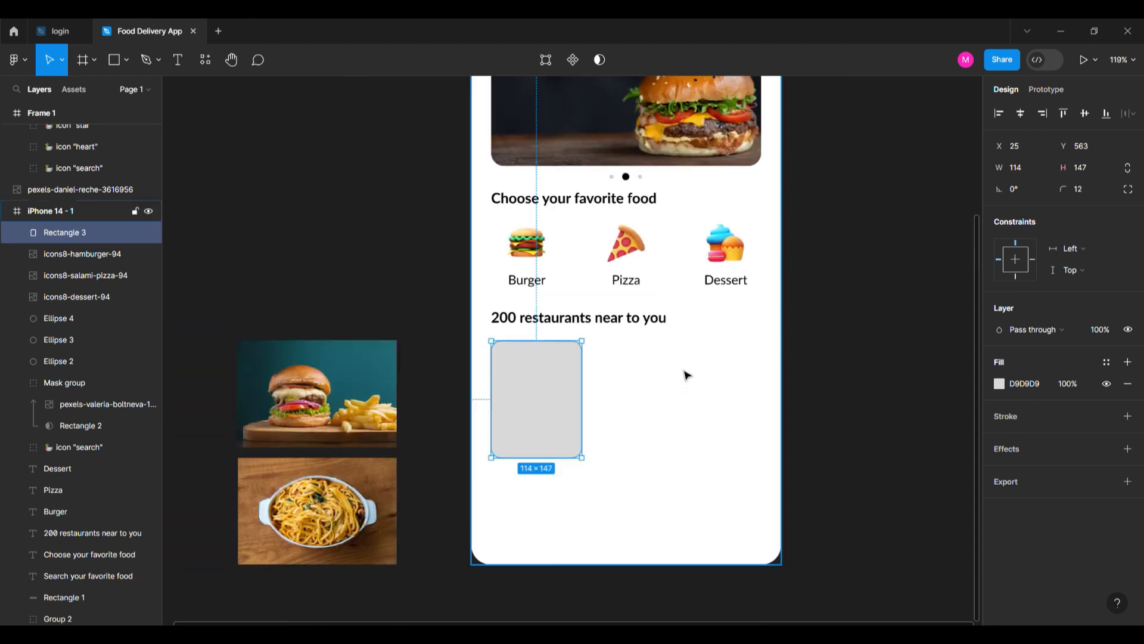
pyautogui.press('0')
pyautogui.press('0')
pyautogui.press('0')
pyautogui.click(999, 384)
pyautogui.click(839, 556)
pyautogui.click(698, 476)
# Step: Place the burger-and-fries photo over the card rectangle, enlarge it and mask it with the rectangle
pyautogui.moveTo(305, 416); pyautogui.dragTo(551, 414)
pyautogui.moveTo(633, 448); pyautogui.dragTo(677, 465)
pyautogui.keyDown('shift'); pyautogui.click(524, 429); pyautogui.keyUp('shift')
pyautogui.rightClick(522, 424)
pyautogui.click(586, 453)
pyautogui.click(765, 426)
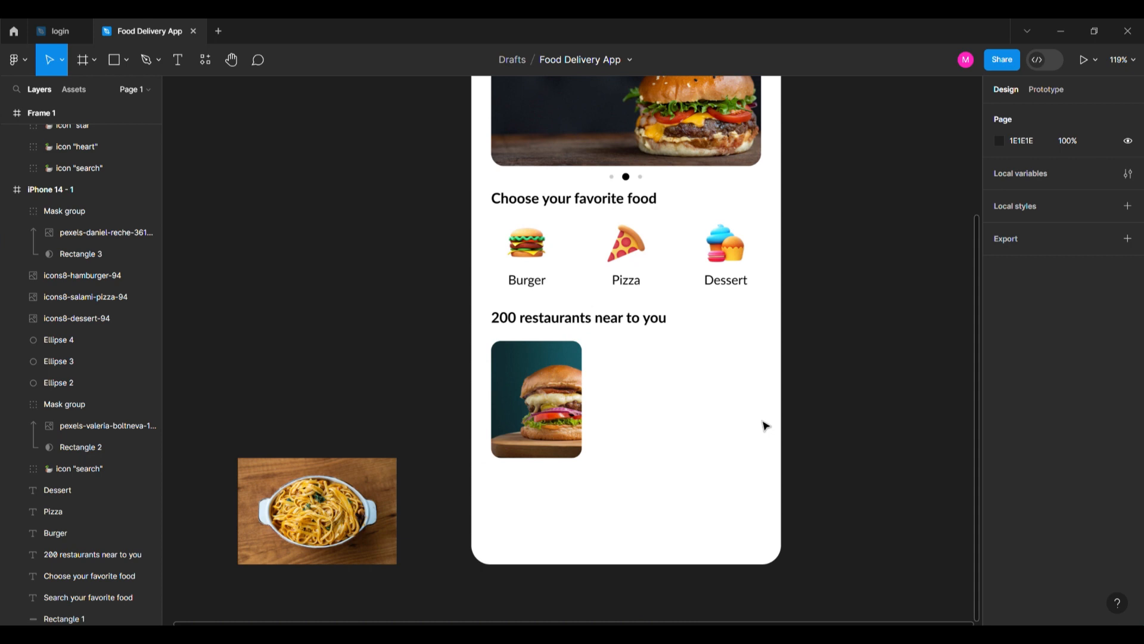
# Step: Copy the "200 restaurants near to you" heading beside the burger card and change it to "Burger King"
pyautogui.scroll(3, 676, 374)
pyautogui.moveTo(488, 281); pyautogui.dragTo(666, 365)
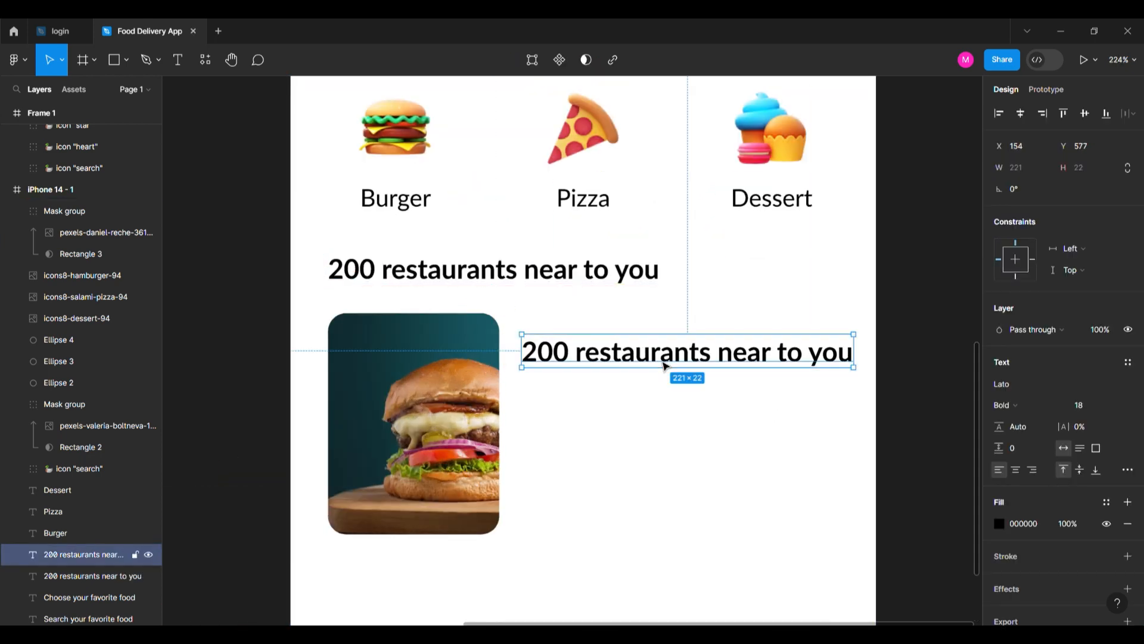
pyautogui.doubleClick(659, 365)
pyautogui.write('Burger King')
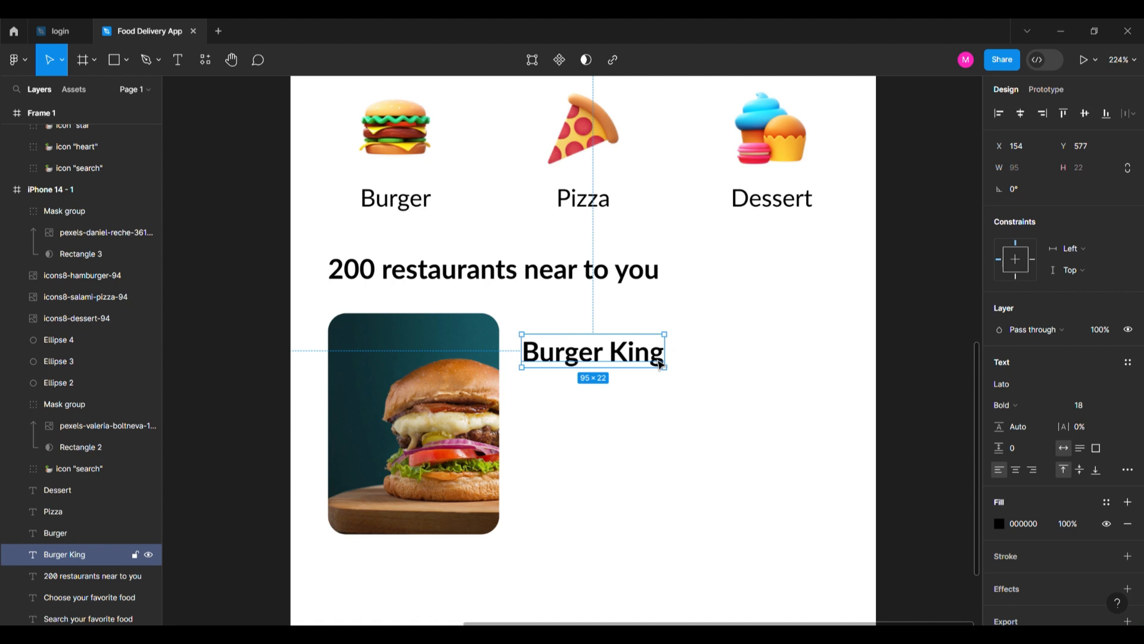
# Step: Set the "Burger King" title's font size to 16 and move it to X 161, Y 578
pyautogui.click(1078, 405)
pyautogui.write('16')
pyautogui.press('Return')
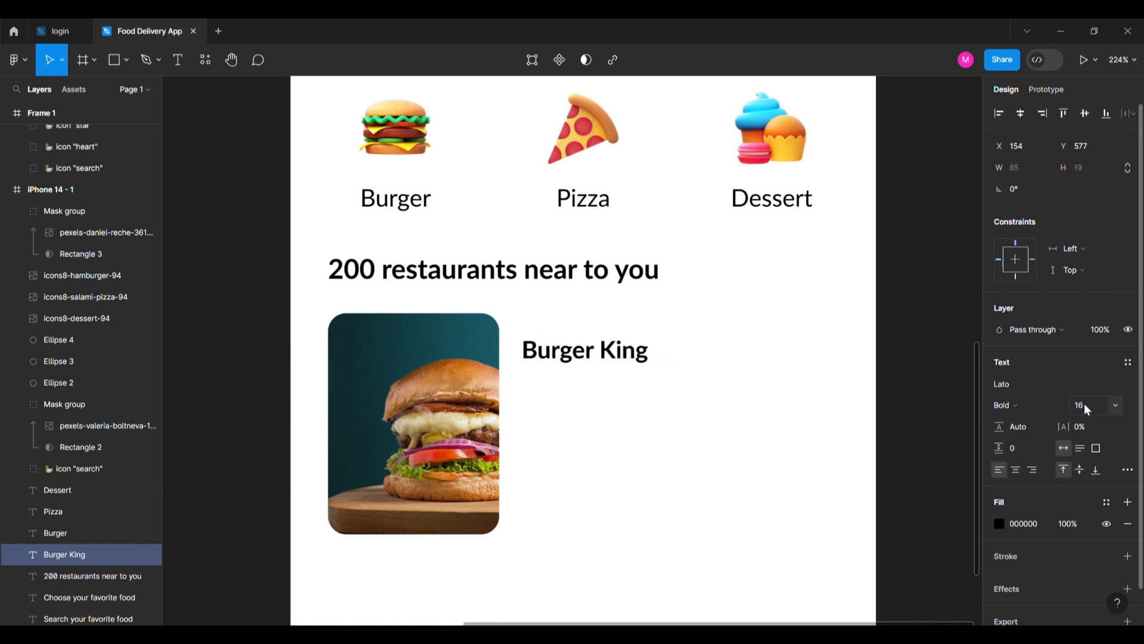
pyautogui.moveTo(625, 358); pyautogui.dragTo(637, 360)
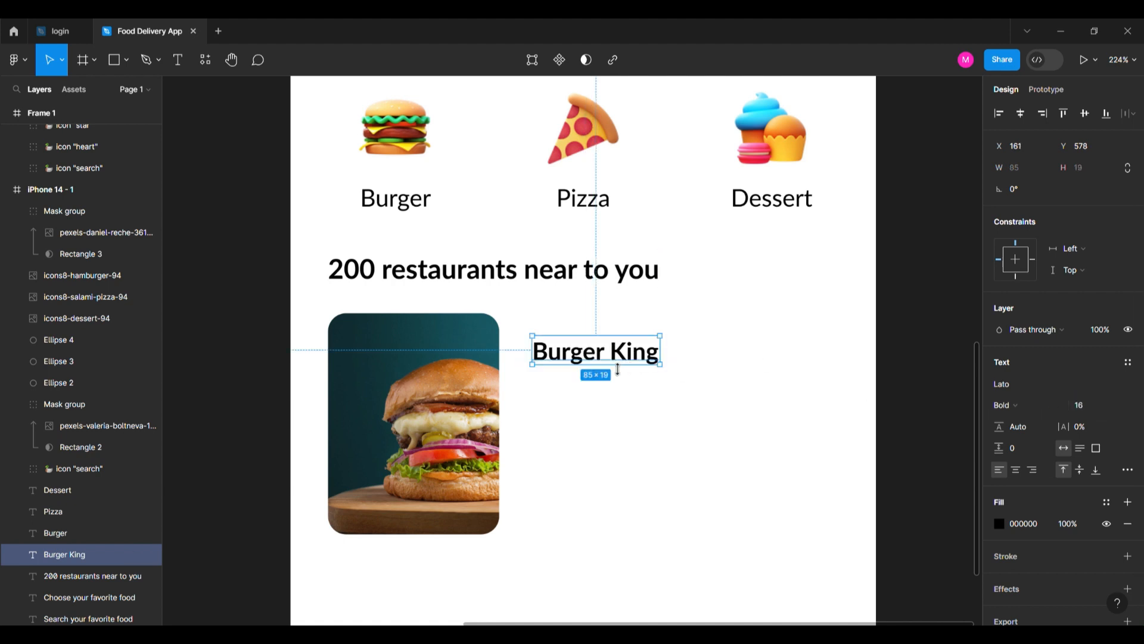
# Step: Copy the star icon from the icon frame to X 161, Y 606 under "Burger King" and scale it down to 17.88 × 17
pyautogui.scroll(-5, 619, 381)
pyautogui.click(457, 148)
pyautogui.hotkey('ctrl', 'c')
pyautogui.scroll(5, 621, 405)
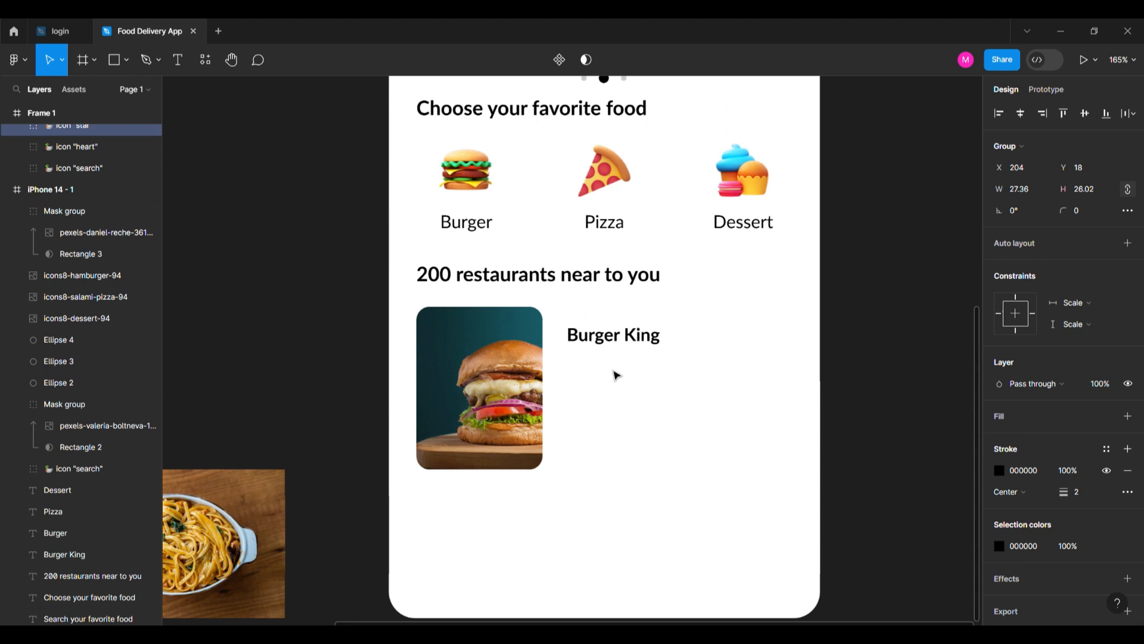
pyautogui.hotkey('ctrl', 'v')
pyautogui.click(584, 365)
pyautogui.moveTo(582, 363); pyautogui.dragTo(592, 382)
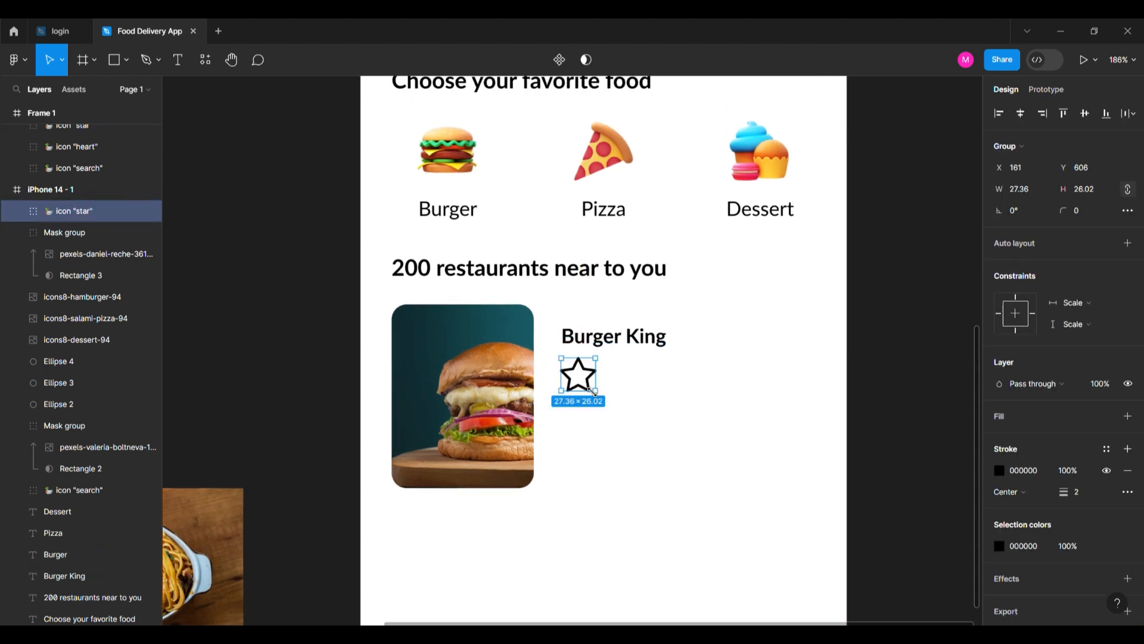
pyautogui.scroll(5, 602, 365)
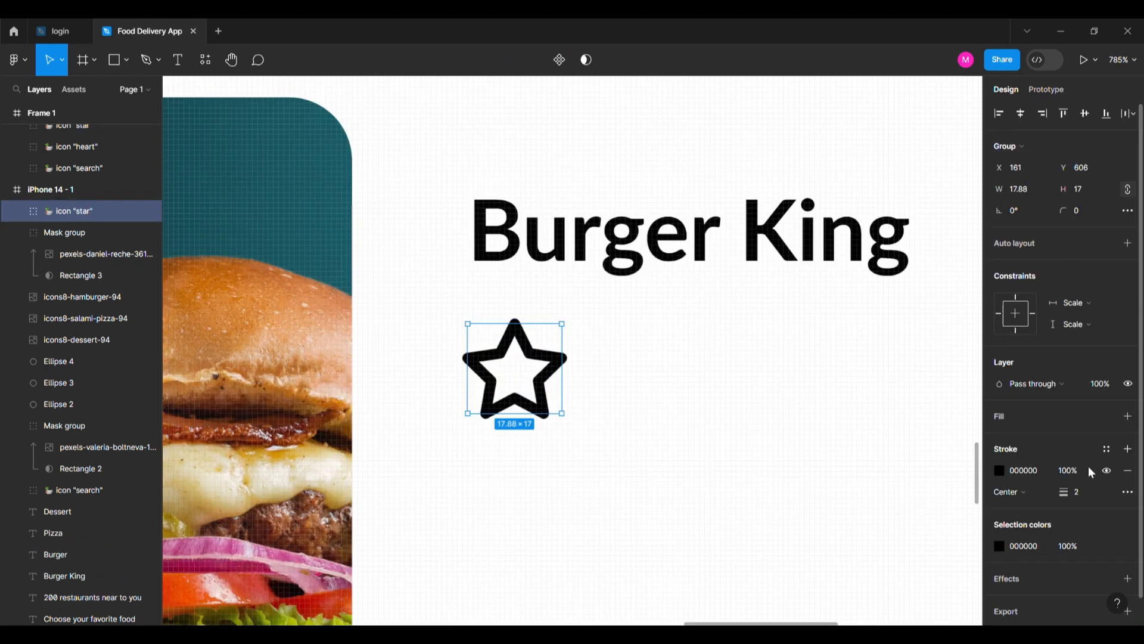
# Step: Add an orange FF8A00 fill to the star icon and hide its black stroke
pyautogui.click(1128, 416)
pyautogui.click(999, 438)
pyautogui.moveTo(930, 334); pyautogui.dragTo(985, 283)
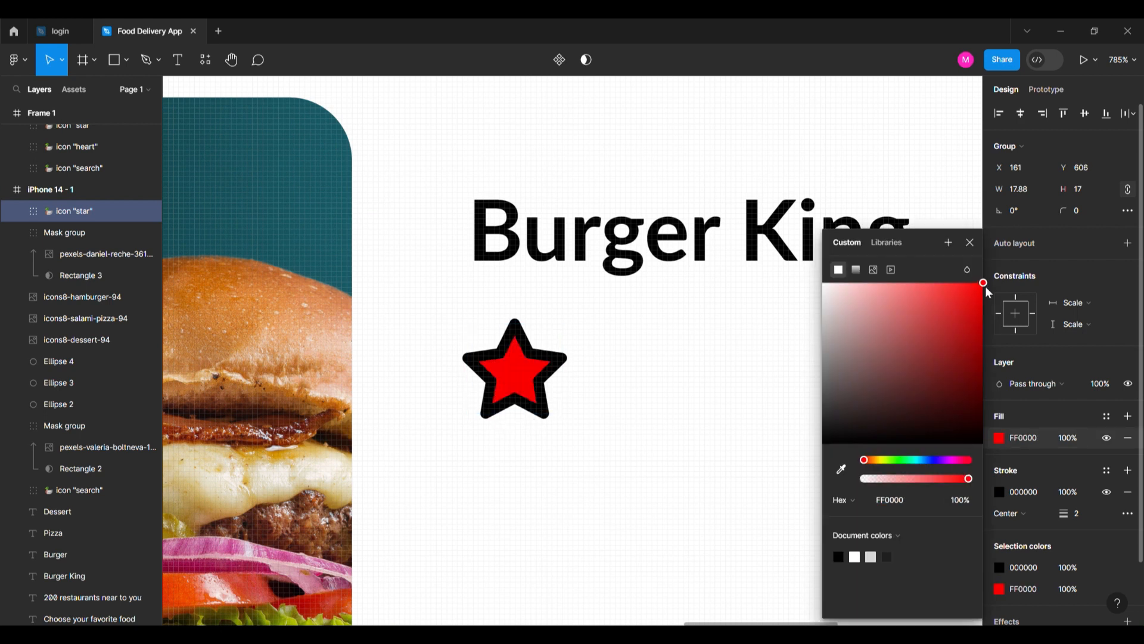
pyautogui.moveTo(864, 459); pyautogui.dragTo(873, 460)
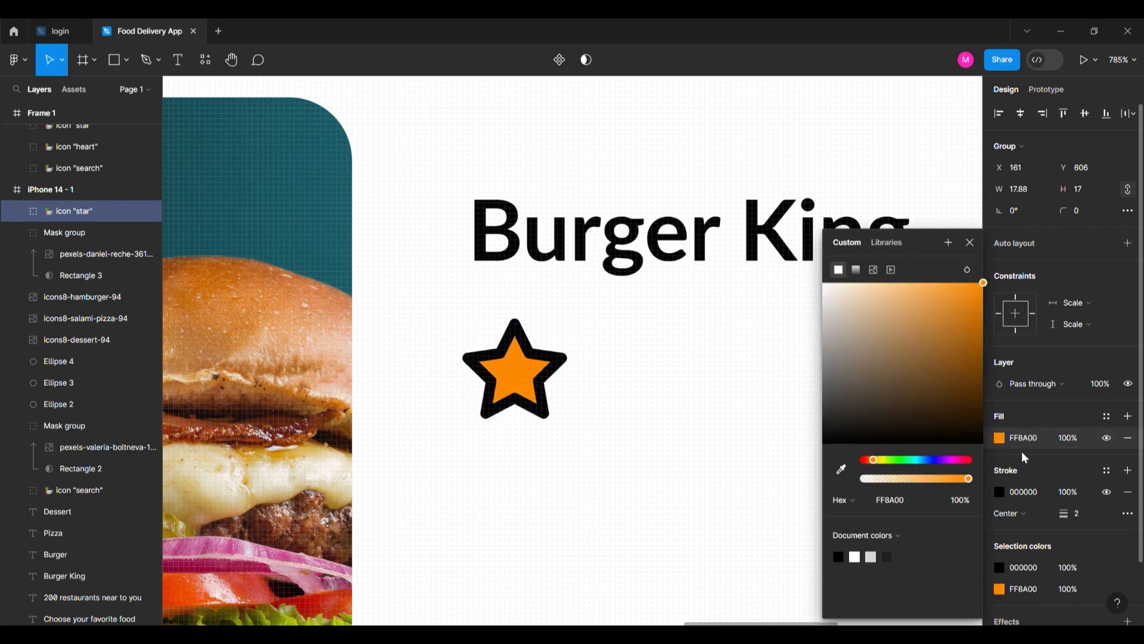
pyautogui.click(1107, 491)
pyautogui.press('Escape')
pyautogui.press('Escape')
# Step: Copy the "Burger King" title beside the star at X 184, Y 603 and change it to "4.5 (12K)"
pyautogui.scroll(-3, 516, 364)
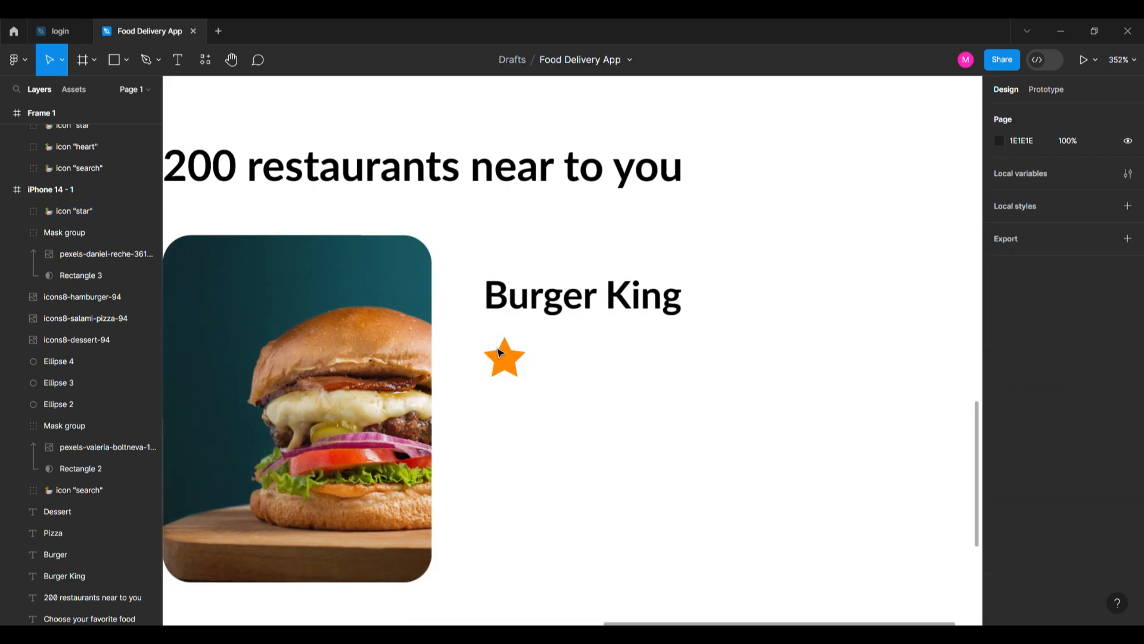
pyautogui.scroll(2, 517, 347)
pyautogui.moveTo(525, 298); pyautogui.dragTo(600, 378)
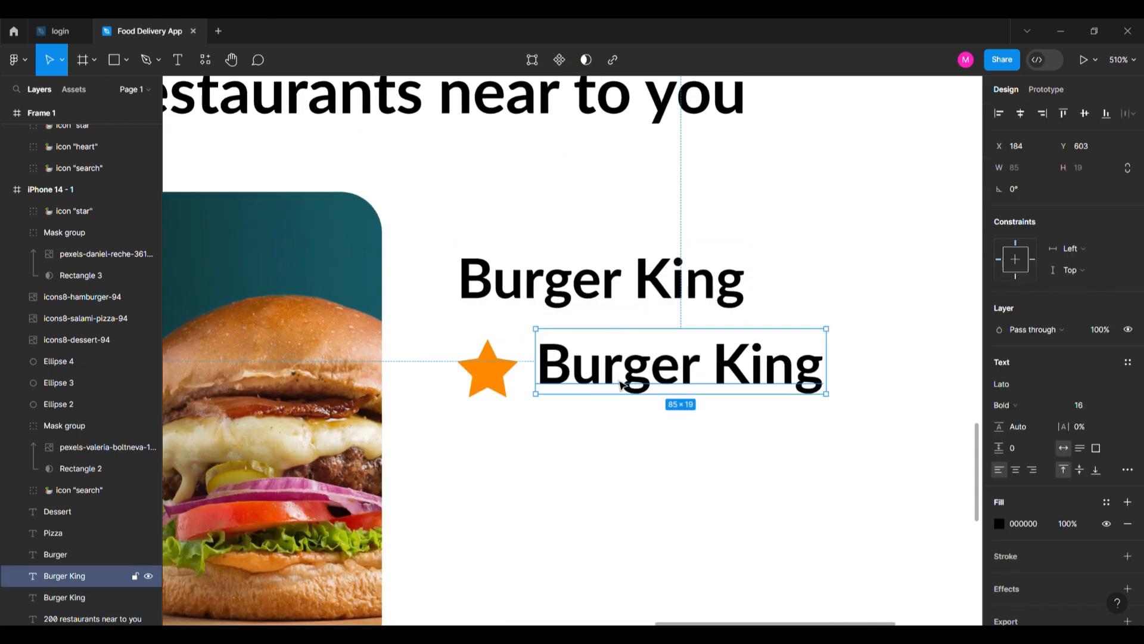
pyautogui.doubleClick(620, 379)
pyautogui.write('4.5 (12K')
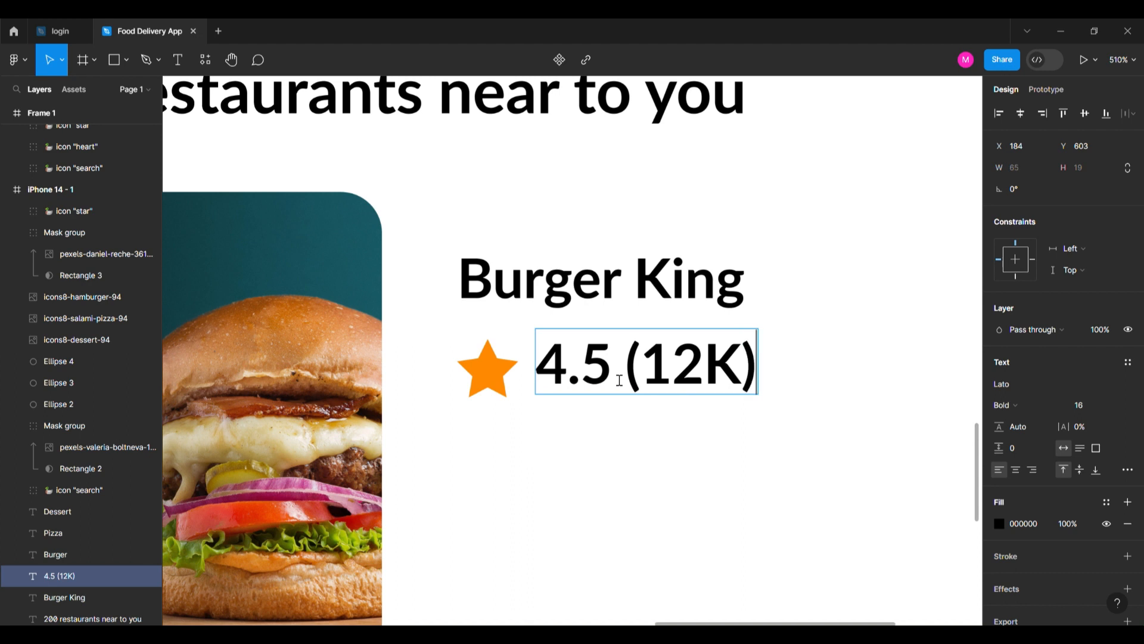
pyautogui.press('Escape')
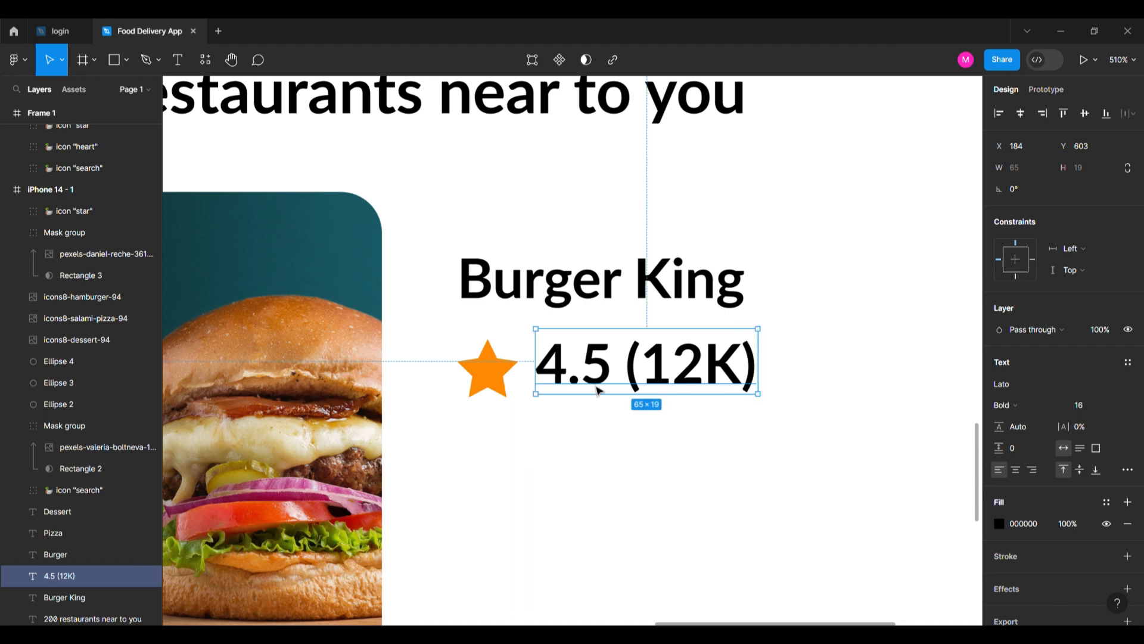
# Step: Copy the rating text further along the row to X 268, Y 604 and change it to "25 min"
pyautogui.moveTo(596, 388); pyautogui.dragTo(882, 376)
pyautogui.doubleClick(881, 373)
pyautogui.write('2')
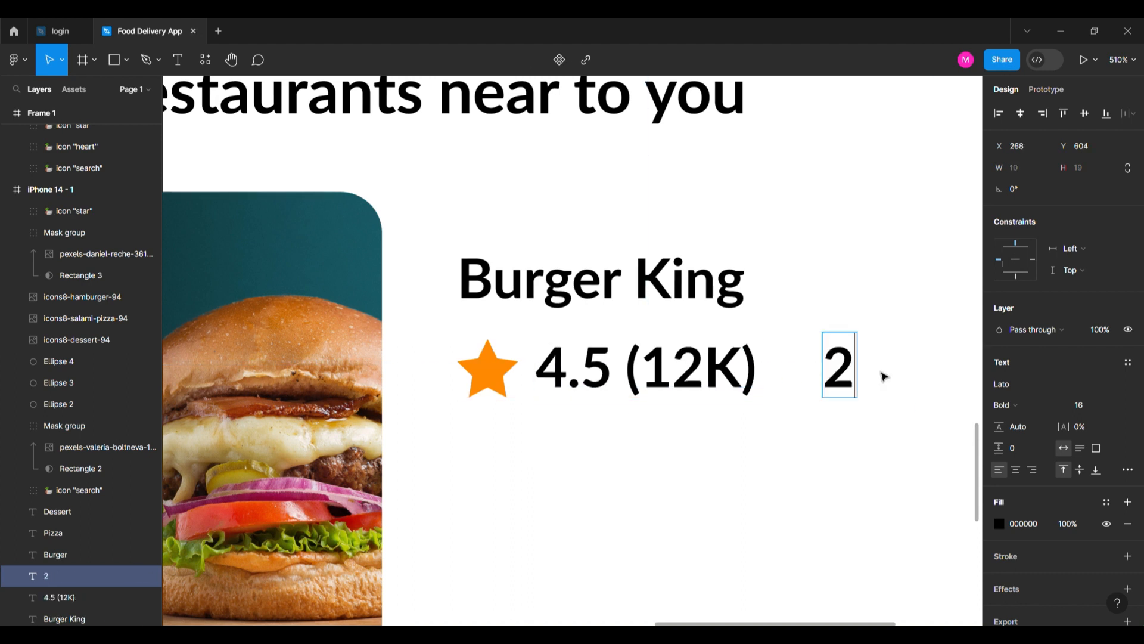
pyautogui.write('5 min')
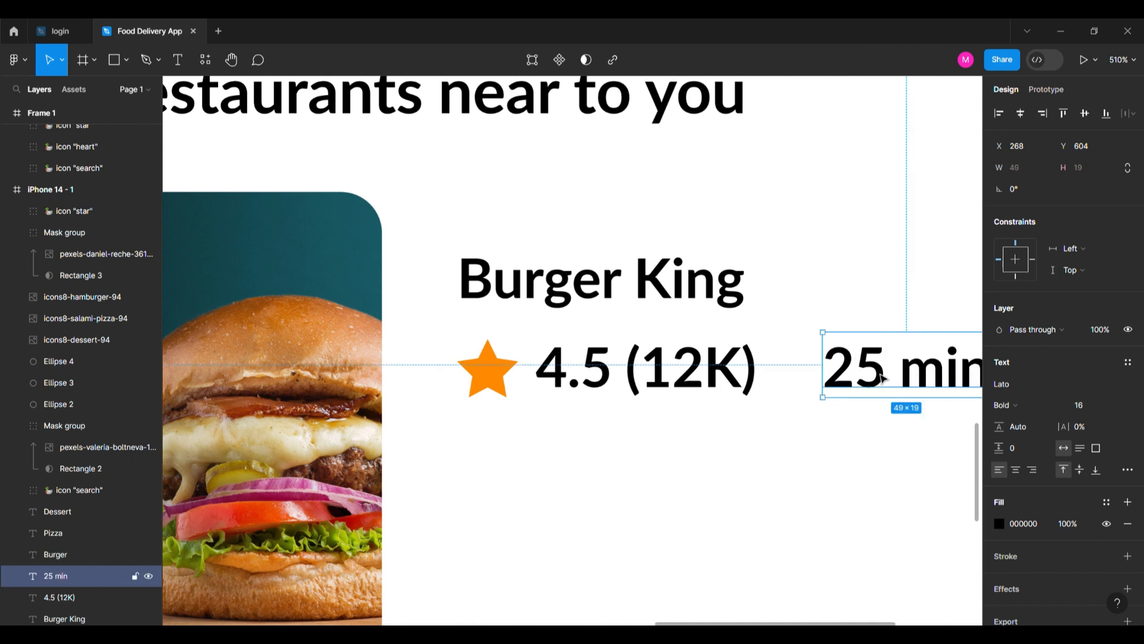
# Step: Draw a small circle between "4.5 (12K)" and "25 min" and fill it black as a separator dot
pyautogui.hscroll(3, 677, 404)
pyautogui.press('Escape')
pyautogui.press('Escape')
pyautogui.press('o')
pyautogui.moveTo(645, 352); pyautogui.dragTo(658, 357)
pyautogui.click(999, 383)
pyautogui.moveTo(846, 387); pyautogui.dragTo(772, 485)
pyautogui.click(736, 366)
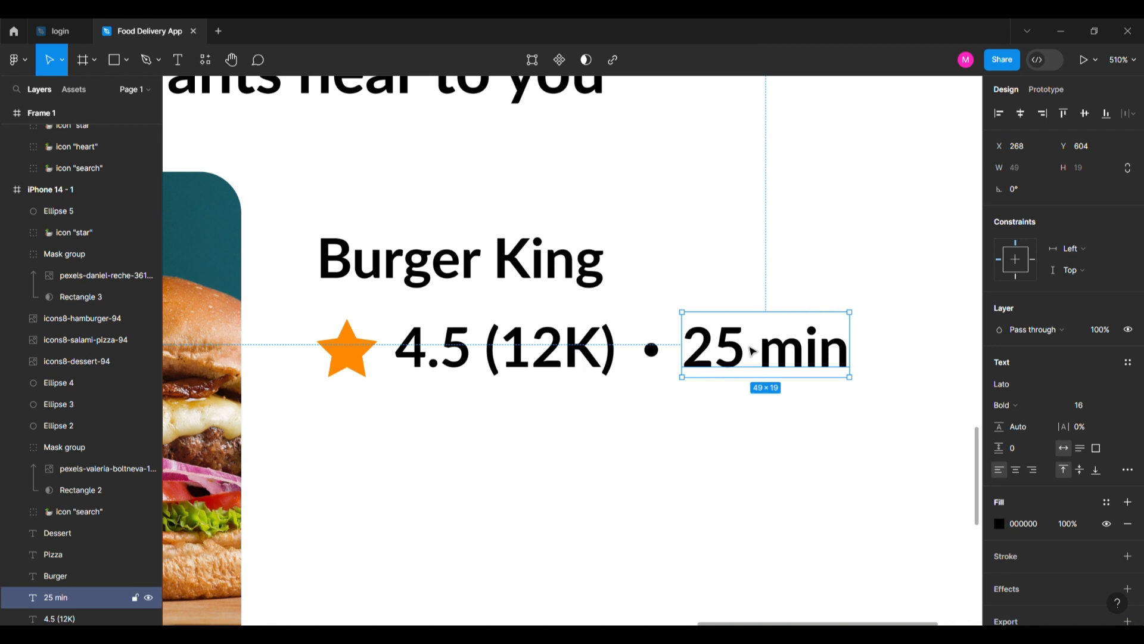
pyautogui.click(653, 351)
pyautogui.press('Escape')
# Step: Set the font size of the "4.5 (12K)" and "25 min" texts to 12
pyautogui.scroll(-10, 659, 393)
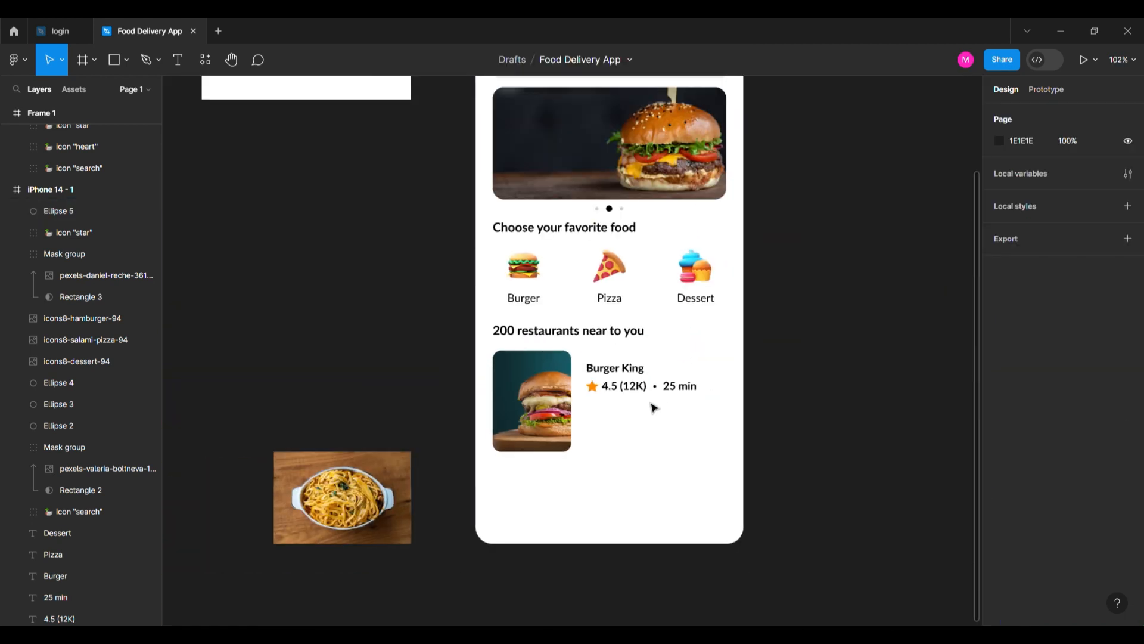
pyautogui.scroll(5, 655, 407)
pyautogui.moveTo(795, 394); pyautogui.dragTo(536, 348)
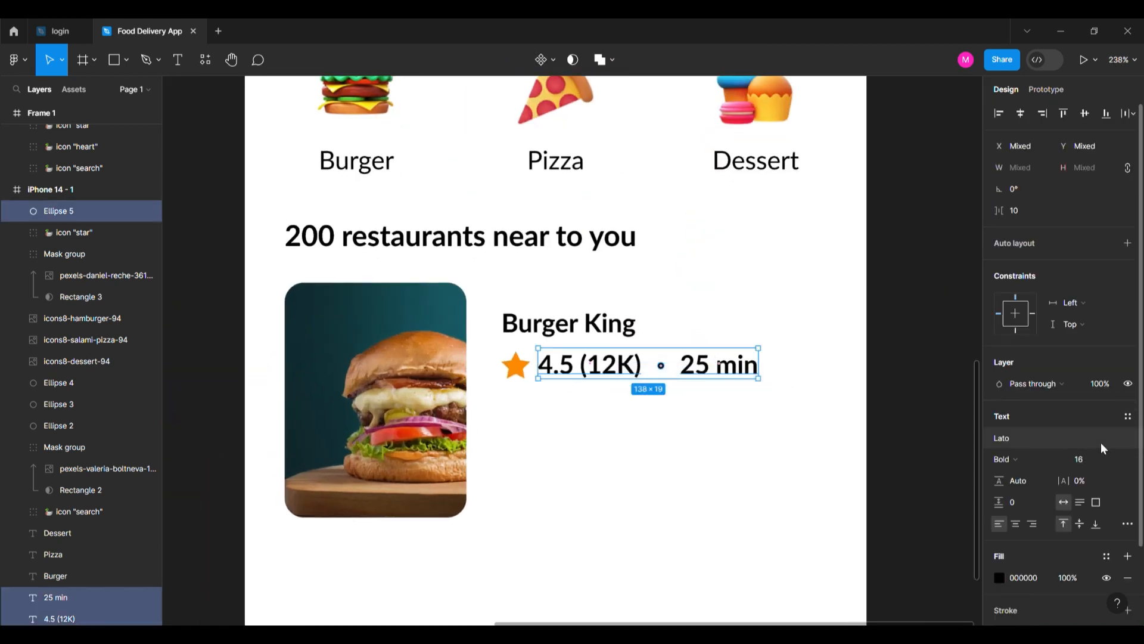
pyautogui.click(650, 435)
pyautogui.click(606, 371)
pyautogui.keyDown('shift'); pyautogui.click(718, 366); pyautogui.keyUp('shift')
pyautogui.click(1089, 464)
pyautogui.write('12')
pyautogui.press('Return')
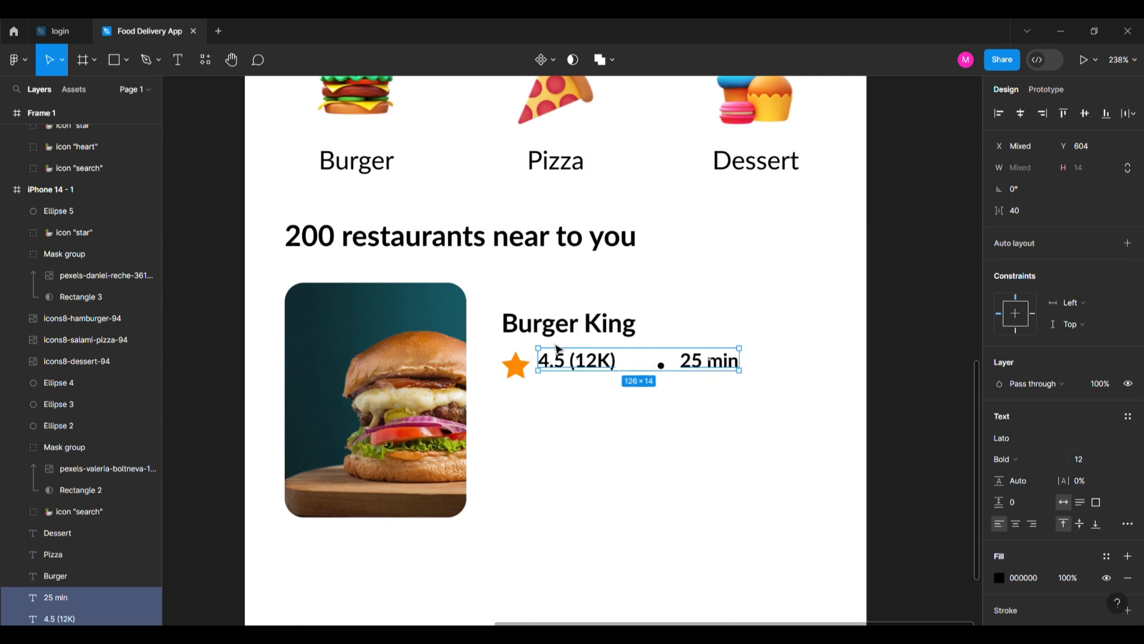
pyautogui.scroll(2, 572, 351)
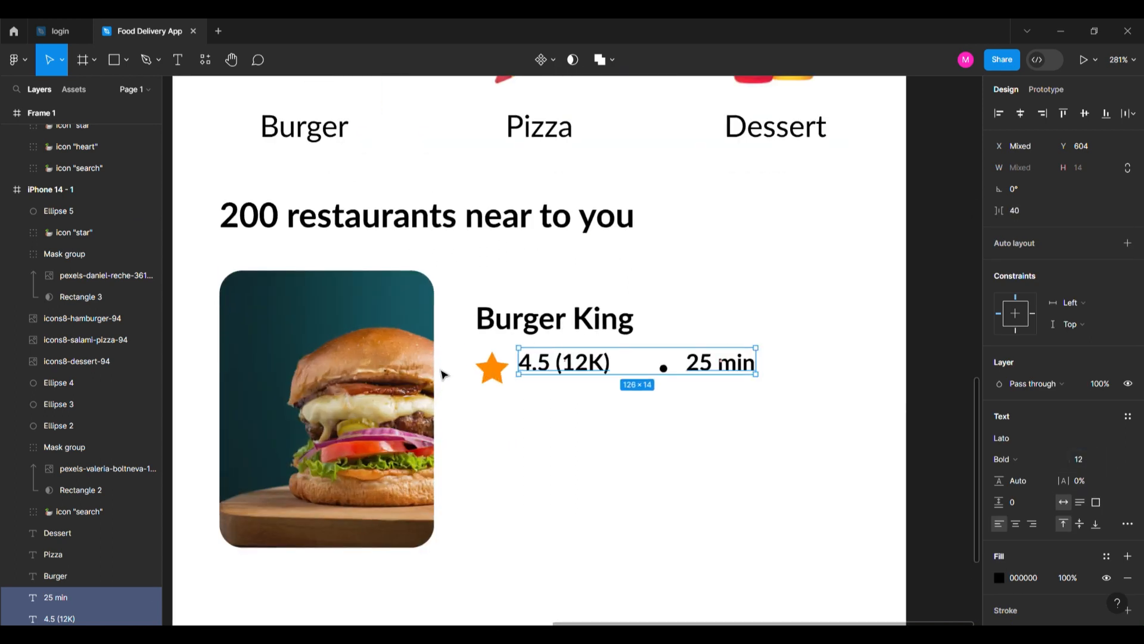
# Step: Centre the star, "4.5 (12K)", dot and "25 min" on one row and tighten their spacing, with a 10 px gap before "25 min"
pyautogui.click(488, 377)
pyautogui.scroll(2, 505, 370)
pyautogui.scroll(-2, 506, 371)
pyautogui.moveTo(470, 412); pyautogui.dragTo(768, 351)
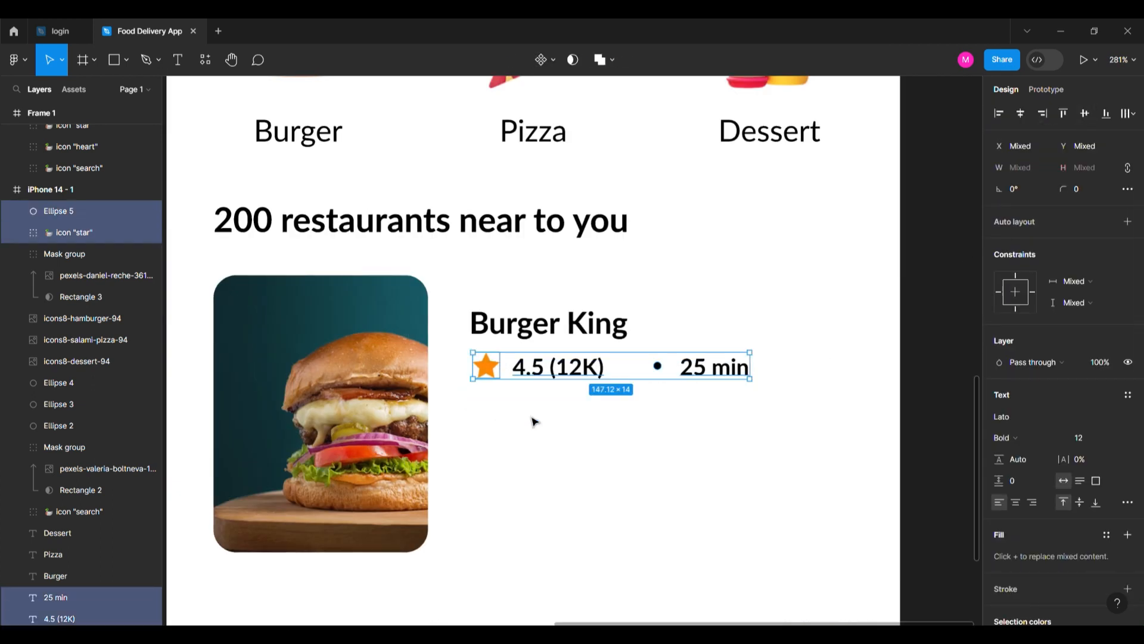
pyautogui.moveTo(584, 377); pyautogui.dragTo(578, 377)
pyautogui.moveTo(644, 356); pyautogui.dragTo(742, 374)
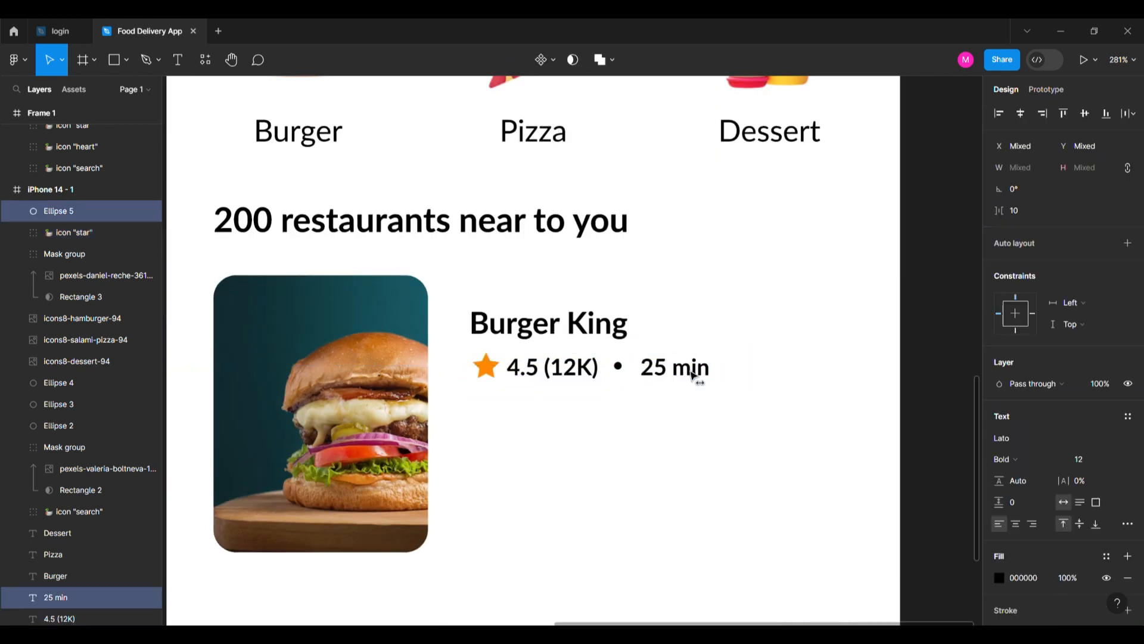
pyautogui.press('Escape')
# Step: Nudge the whole rating row slightly to the left so it lines up with the "Burger King" title
pyautogui.click(696, 371)
pyautogui.keyDown('shift'); pyautogui.click(587, 371); pyautogui.keyUp('shift')
pyautogui.press('Up')
pyautogui.click(677, 407)
pyautogui.hotkey('ctrl', 'z')
pyautogui.click(692, 390)
pyautogui.moveTo(796, 347); pyautogui.dragTo(468, 421)
pyautogui.press('Left')
pyautogui.press('Left')
pyautogui.scroll(-2, 497, 384)
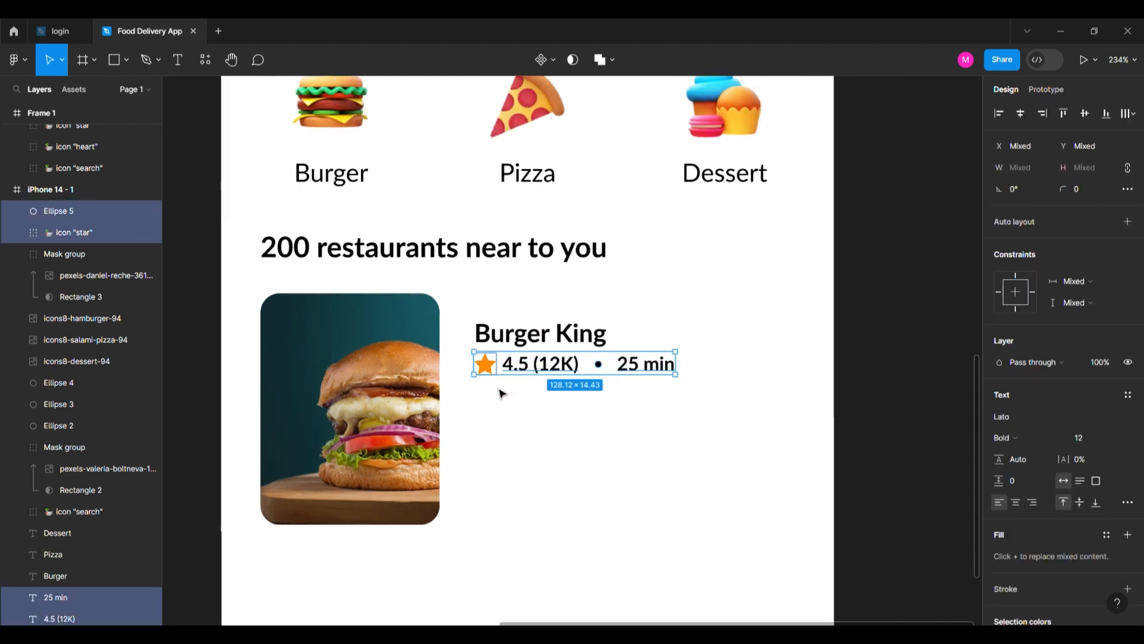
# Step: Copy a rating row text below the row to X 161, Y 620 and change it to "American, Burger, Indian"
pyautogui.click(531, 412)
pyautogui.scroll(-5, 557, 416)
pyautogui.scroll(7, 554, 416)
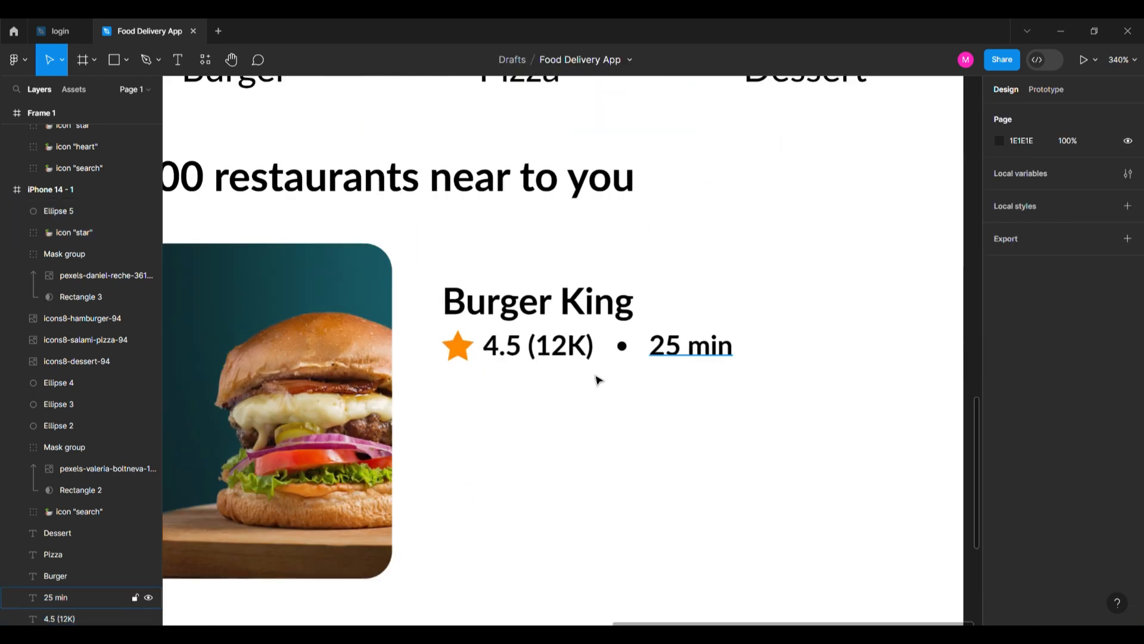
pyautogui.keyDown('alt'); pyautogui.moveTo(532, 367); pyautogui.dragTo(491, 411); pyautogui.keyUp('alt')
pyautogui.doubleClick(487, 397)
pyautogui.write('S')
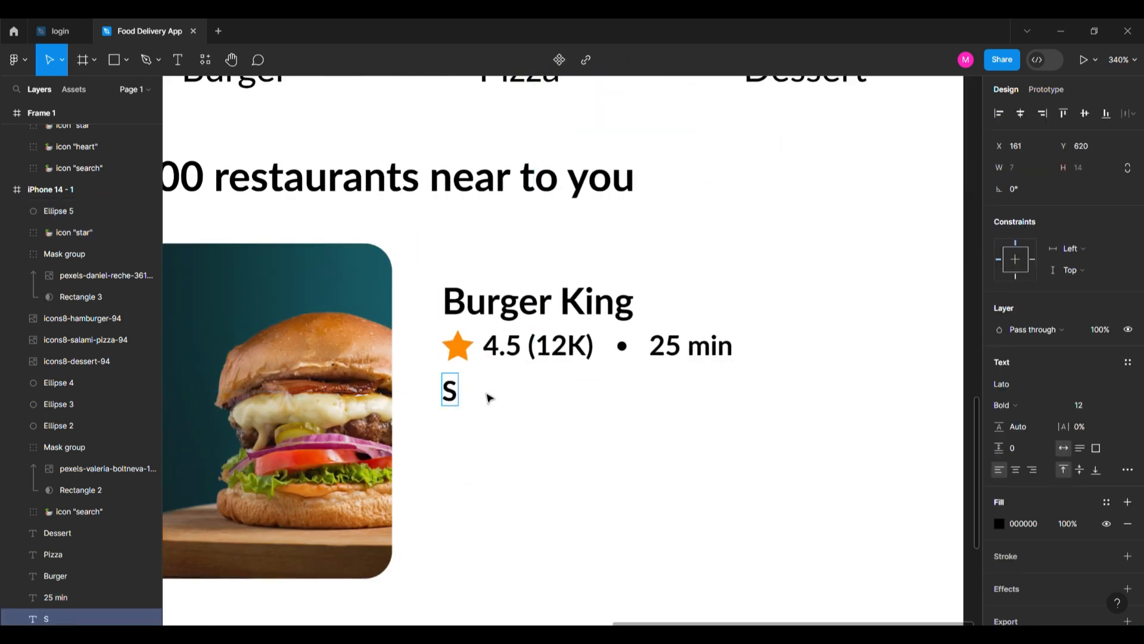
pyautogui.press('BackSpace')
pyautogui.press('BackSpace')
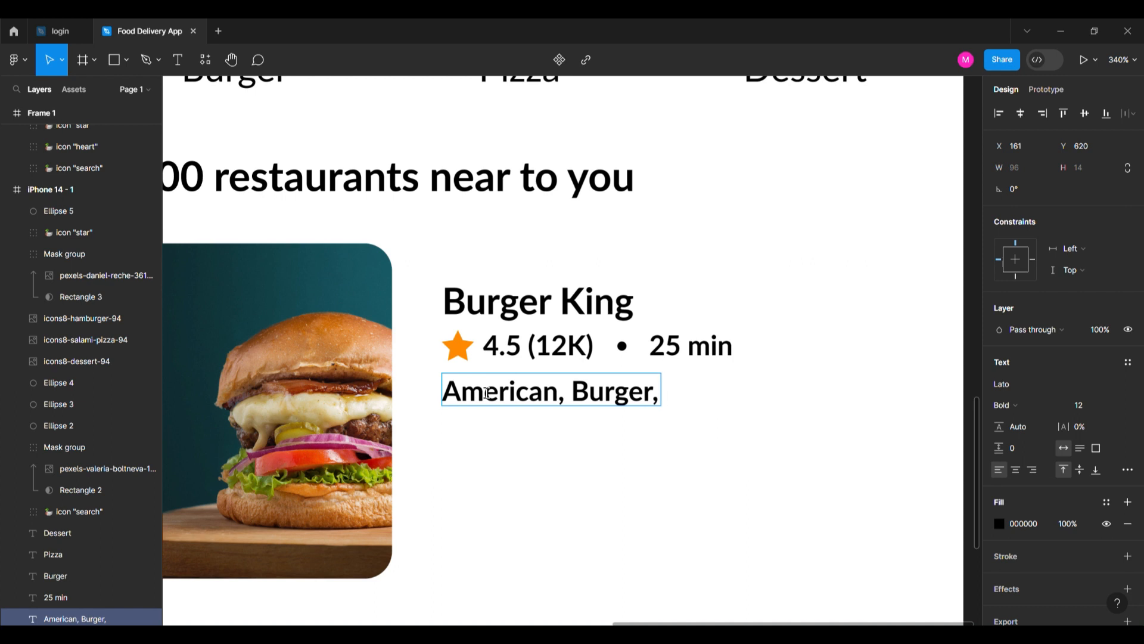
pyautogui.press('Escape')
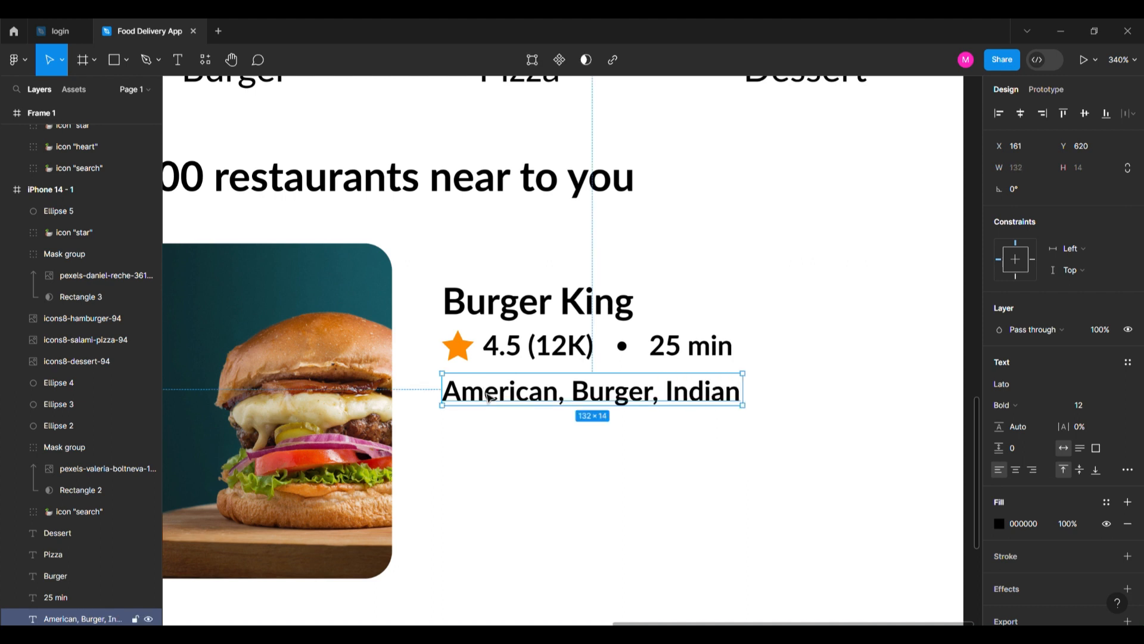
pyautogui.scroll(-3, 487, 392)
pyautogui.scroll(2, 517, 441)
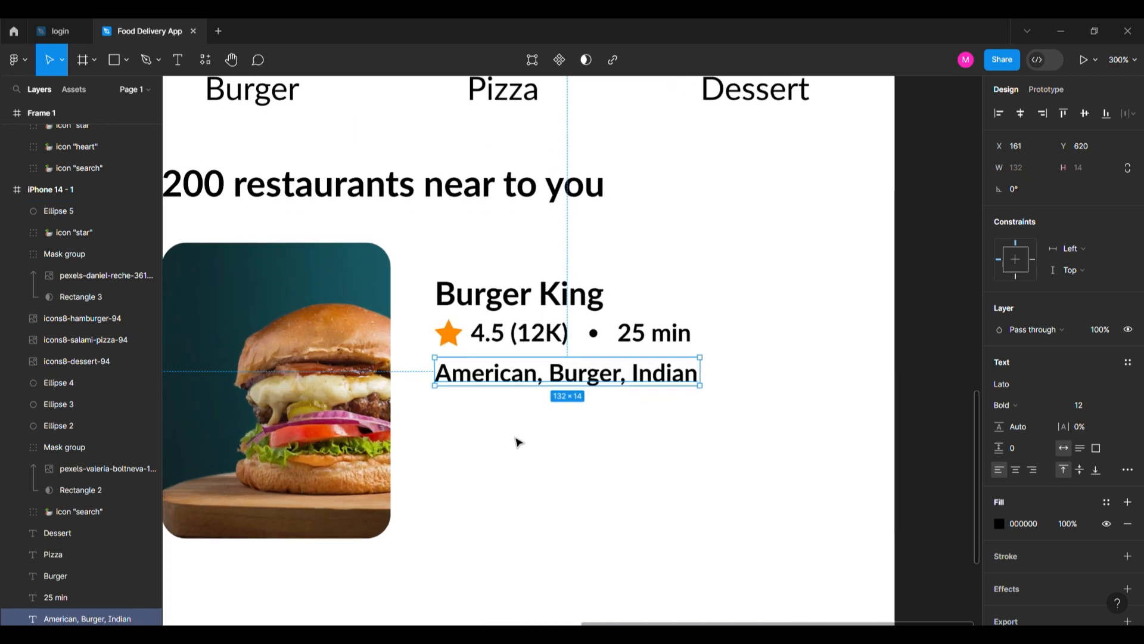
pyautogui.click(517, 441)
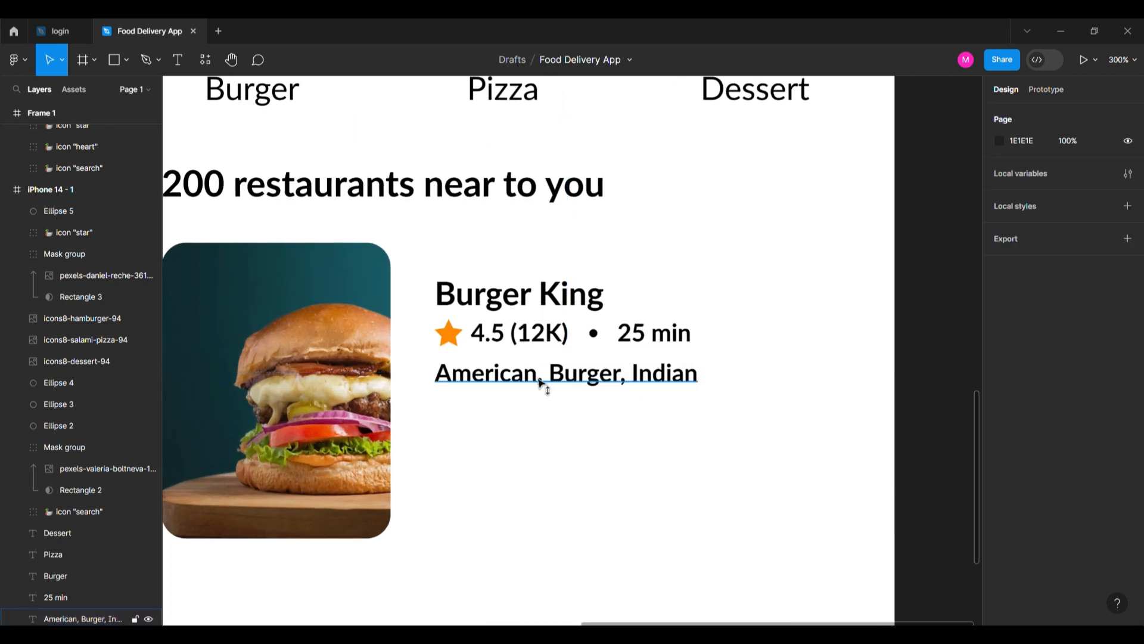
# Step: Style the "American, Burger, Indian" text with Regular weight and 50% opacity
pyautogui.click(539, 381)
pyautogui.press('5')
pyautogui.click(518, 437)
pyautogui.scroll(-3, 516, 441)
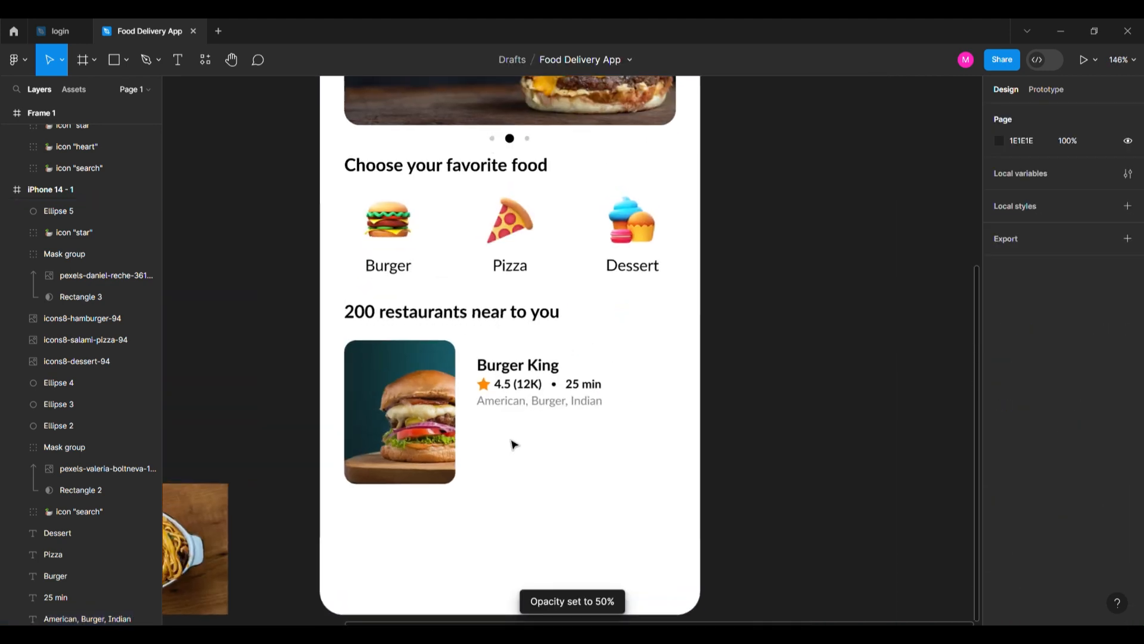
# Step: Adjust the vertical position of the "American, Burger, Indian" line so it sits evenly under the rating row
pyautogui.scroll(1, 513, 444)
pyautogui.click(536, 410)
pyautogui.moveTo(534, 412); pyautogui.dragTo(539, 411)
pyautogui.click(529, 447)
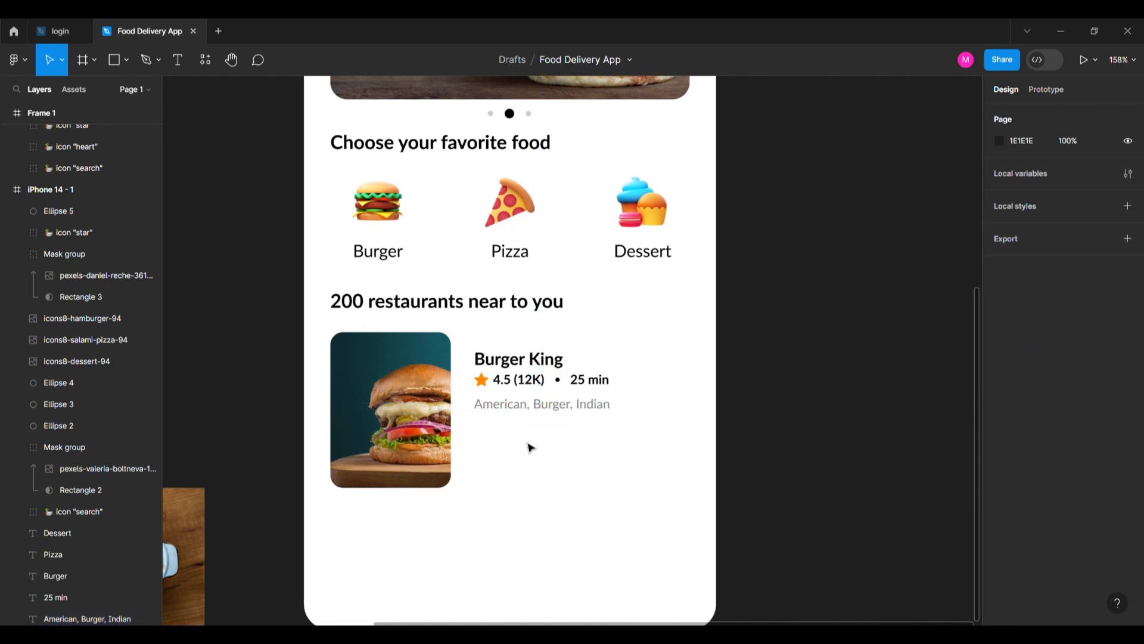
pyautogui.scroll(2, 554, 412)
pyautogui.click(616, 403)
pyautogui.moveTo(616, 404); pyautogui.dragTo(616, 405)
pyautogui.click(583, 457)
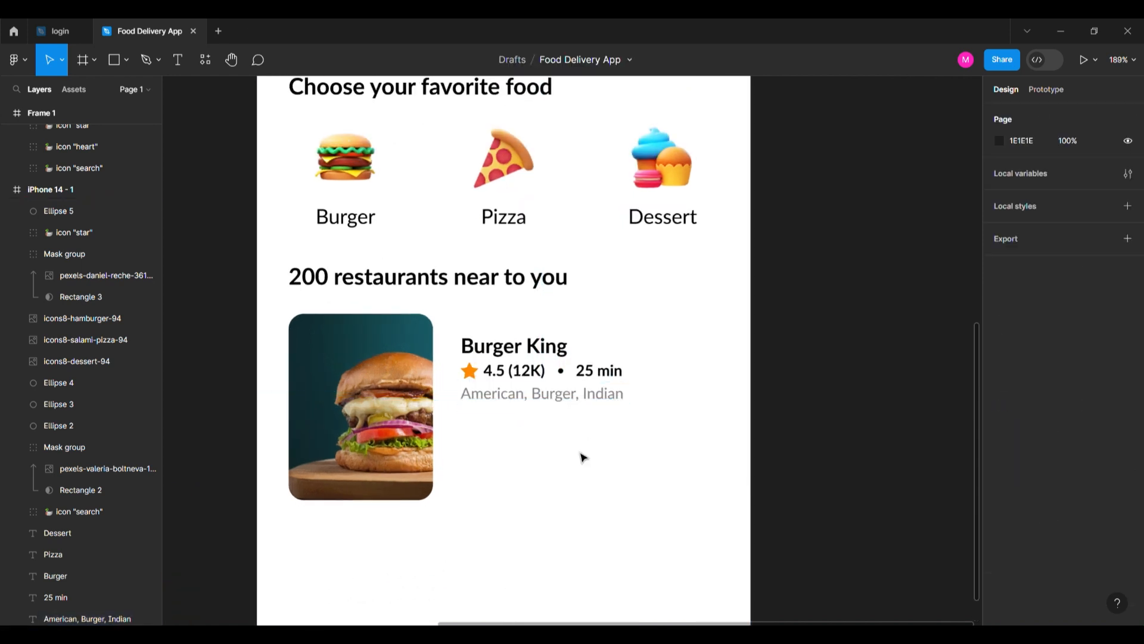
# Step: Copy the cuisine line below itself to X 161, Y 635 and change it to "Wallstreet, NY"
pyautogui.scroll(3, 549, 428)
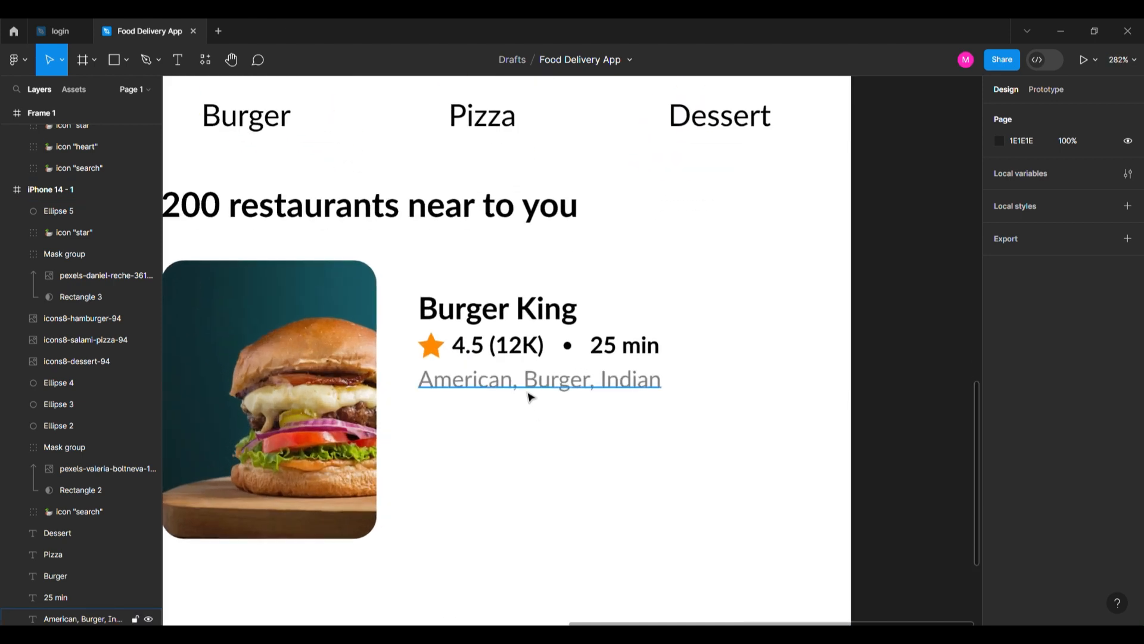
pyautogui.moveTo(530, 393); pyautogui.dragTo(531, 423)
pyautogui.press('Return')
pyautogui.write('Wallstreet, NY')
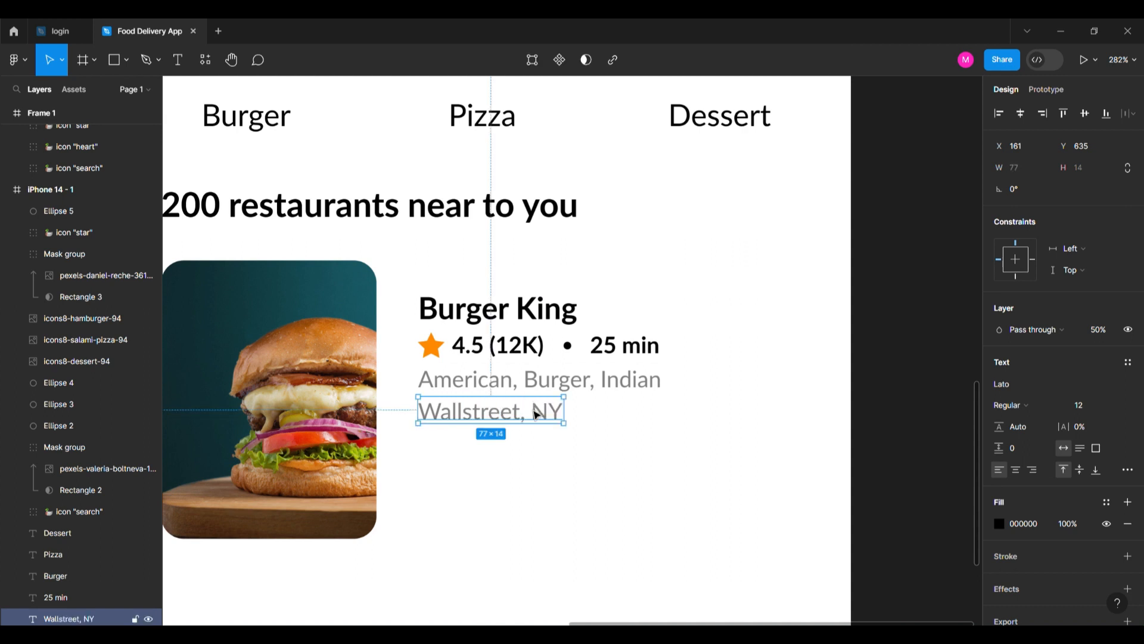
pyautogui.click(508, 476)
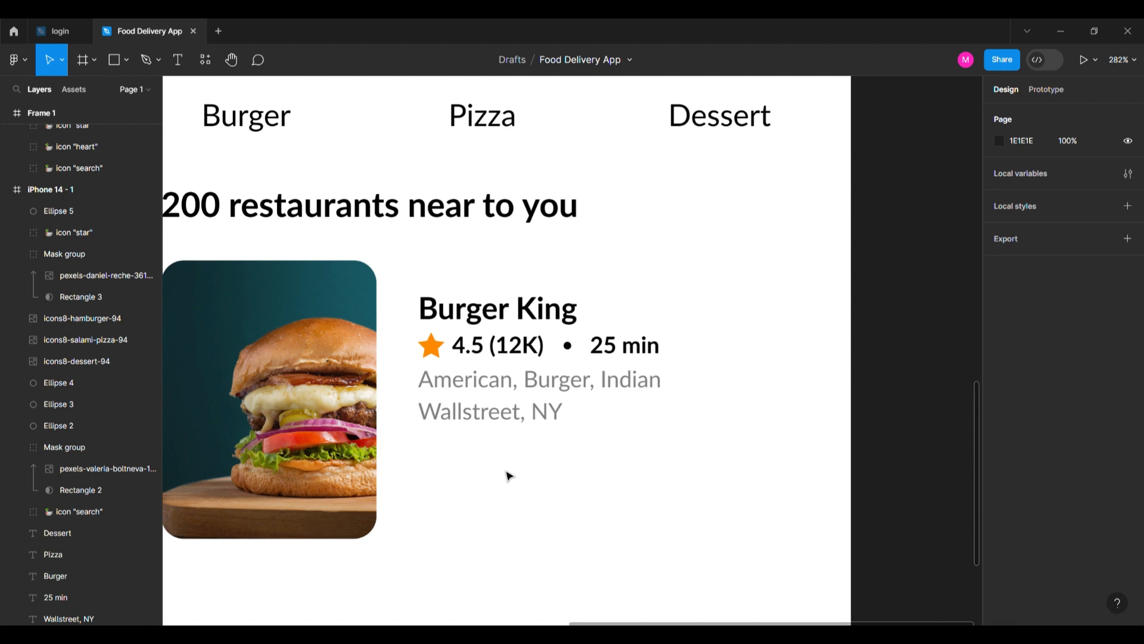
# Step: Correct the location text under the cuisine line to "Wall Street, NY"
pyautogui.scroll(-5, 509, 455)
pyautogui.scroll(-2, 506, 455)
pyautogui.scroll(5, 480, 378)
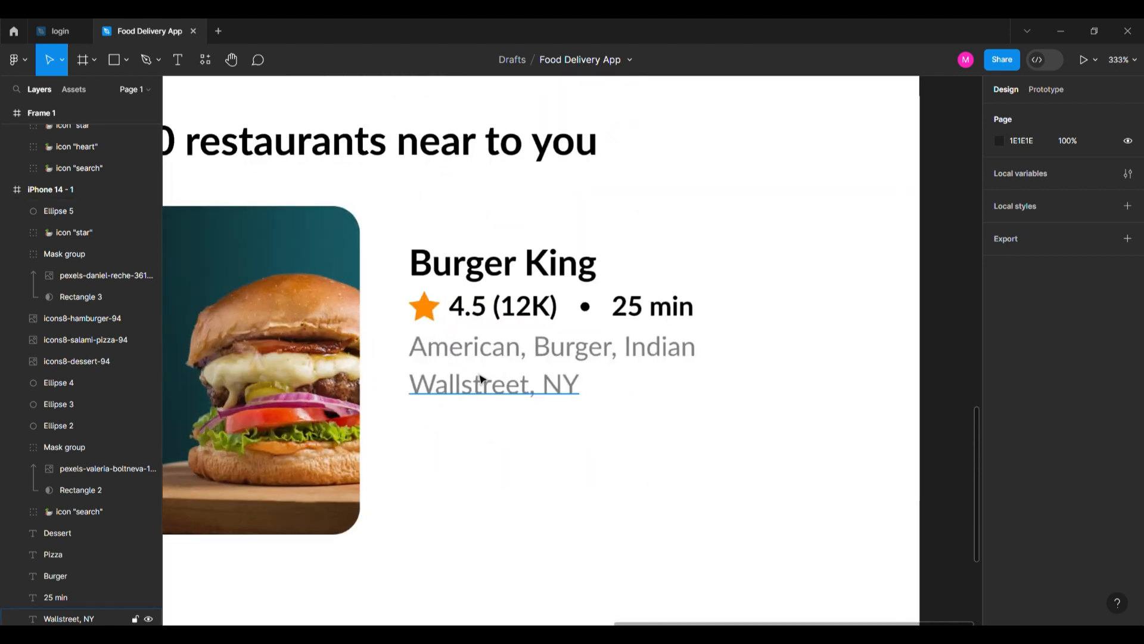
pyautogui.doubleClick(499, 383)
pyautogui.press('Delete')
pyautogui.write('S')
pyautogui.press('Escape')
pyautogui.scroll(-4, 499, 399)
pyautogui.click(494, 421)
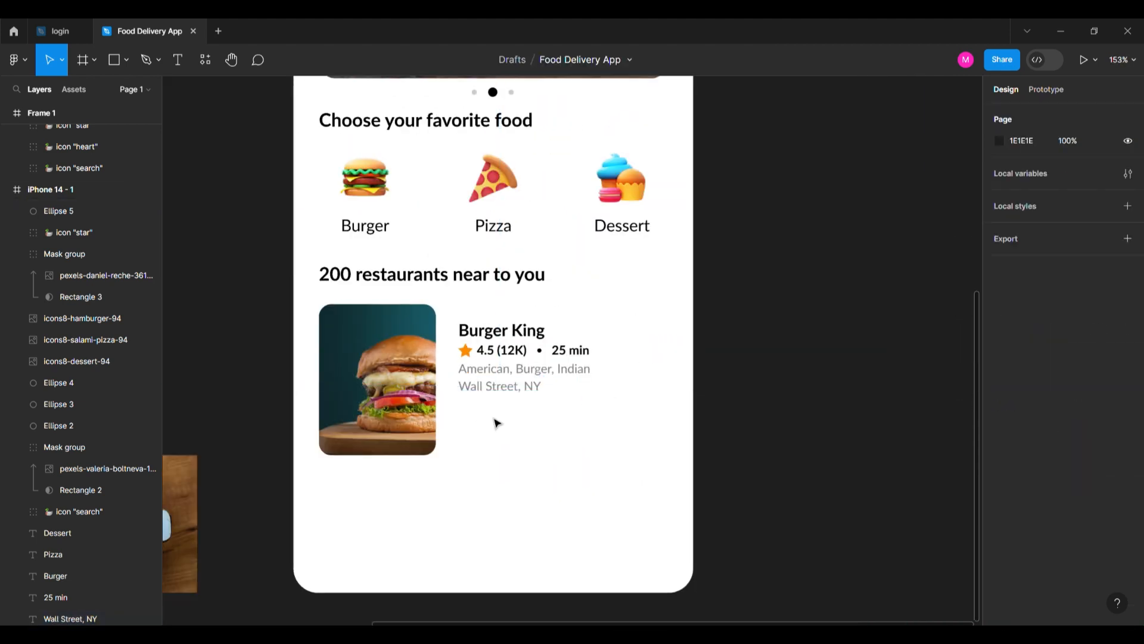
# Step: Draw a 73 × 17 rectangle at X 161, Y 660 below the location line and fully round its ends
pyautogui.scroll(3, 499, 418)
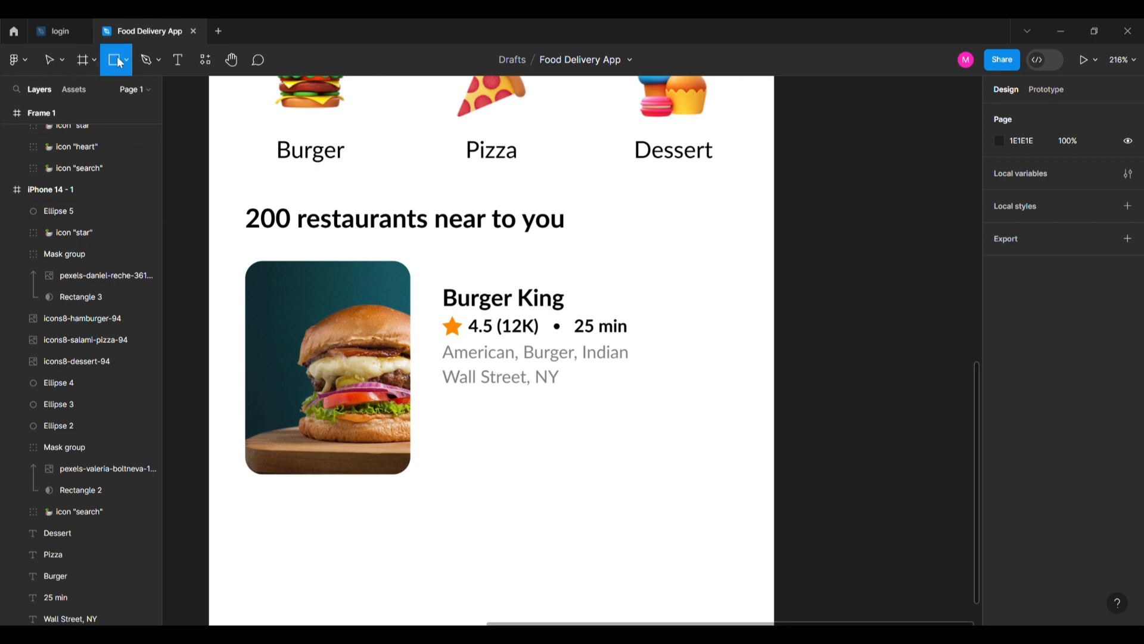
pyautogui.moveTo(444, 403); pyautogui.dragTo(538, 425)
pyautogui.scroll(5, 492, 421)
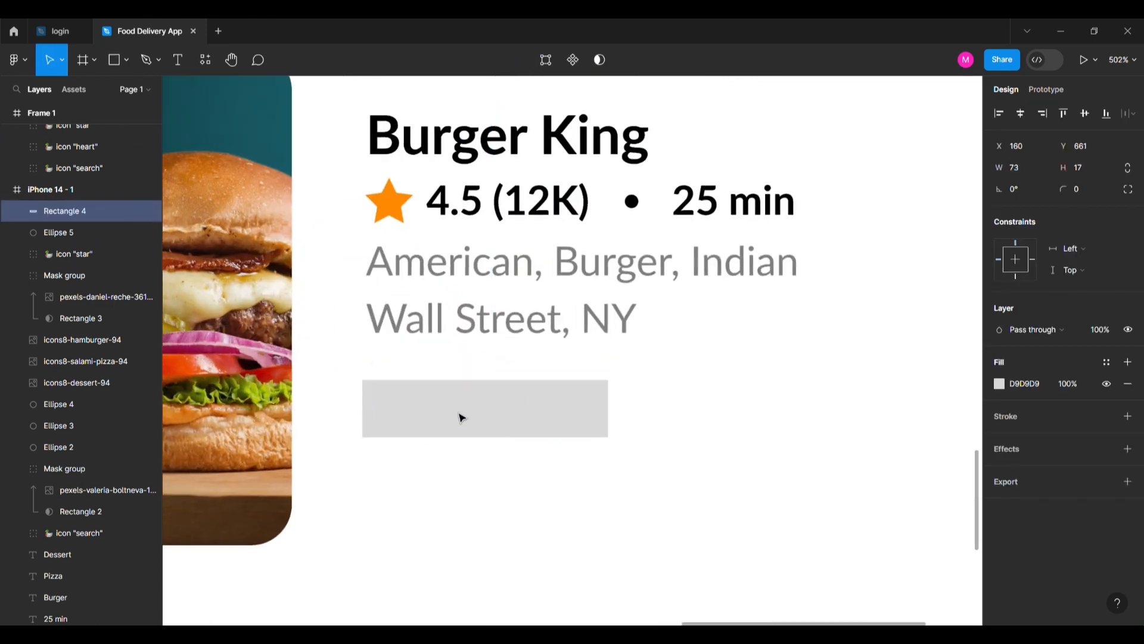
pyautogui.scroll(4, 372, 390)
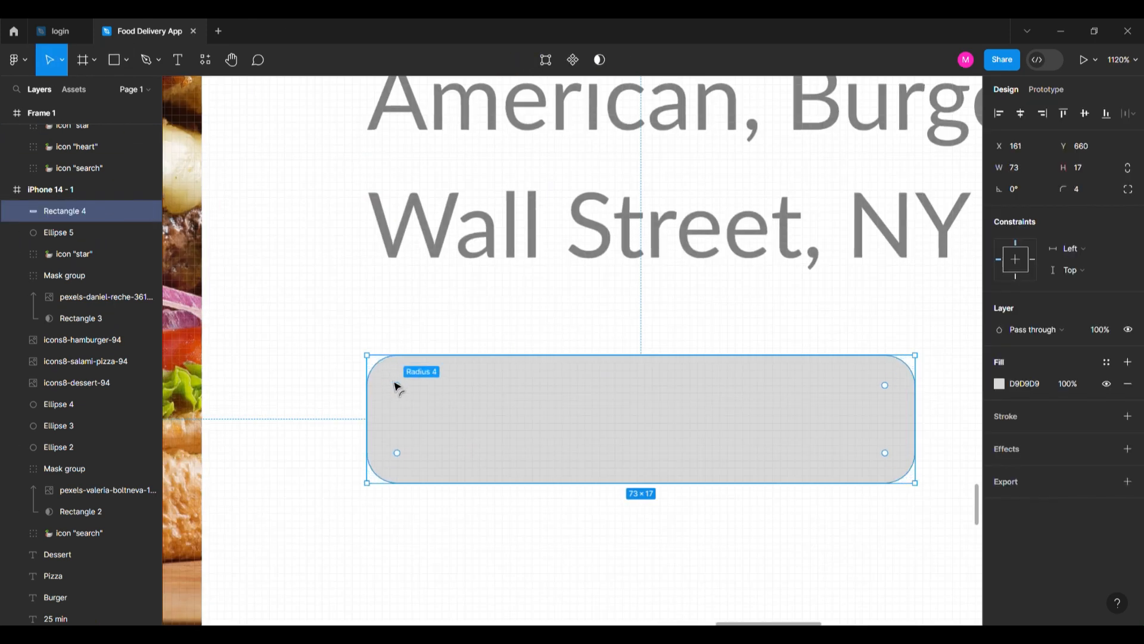
pyautogui.click(598, 324)
pyautogui.scroll(-8, 599, 325)
pyautogui.scroll(1, 602, 322)
# Step: Add a "FREE DELIVERY" text in capitals over the rounded badge at X 196, Y 669
pyautogui.press('t')
pyautogui.click(578, 360)
pyautogui.write('F')
pyautogui.press('capslock')
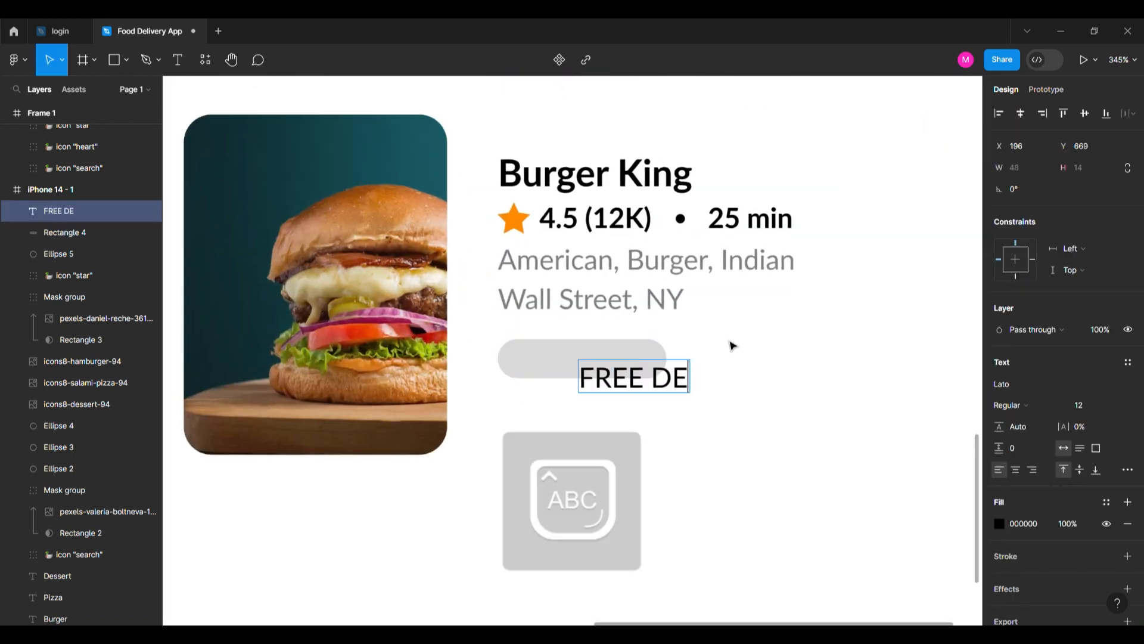
pyautogui.press('Escape')
# Step: Move the badge text to X 172, Y 661 and change its wording to "FAST DELIVERY"
pyautogui.scroll(4, 728, 339)
pyautogui.moveTo(616, 389); pyautogui.dragTo(491, 353)
pyautogui.doubleClick(491, 353)
pyautogui.write('fas')
pyautogui.press('BackSpace')
pyautogui.press('BackSpace')
pyautogui.press('BackSpace')
pyautogui.press('capslock')
pyautogui.write('FAST')
pyautogui.press('Escape')
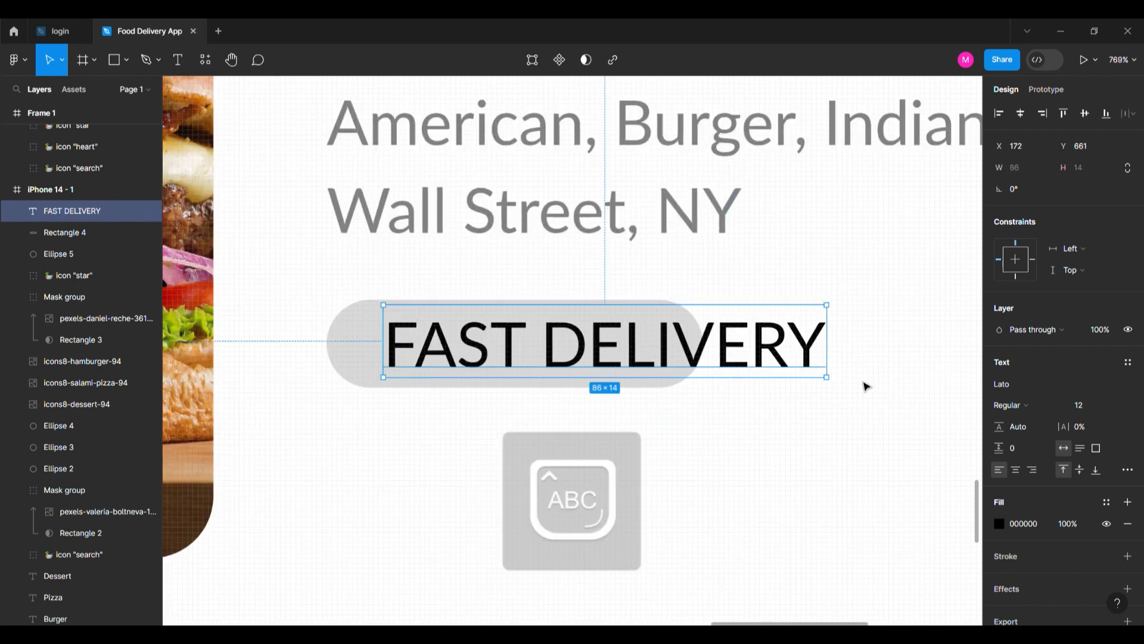
# Step: Set the font size of the "FAST DELIVERY" text to 8
pyautogui.click(1078, 406)
pyautogui.write('8')
pyautogui.press('Return')
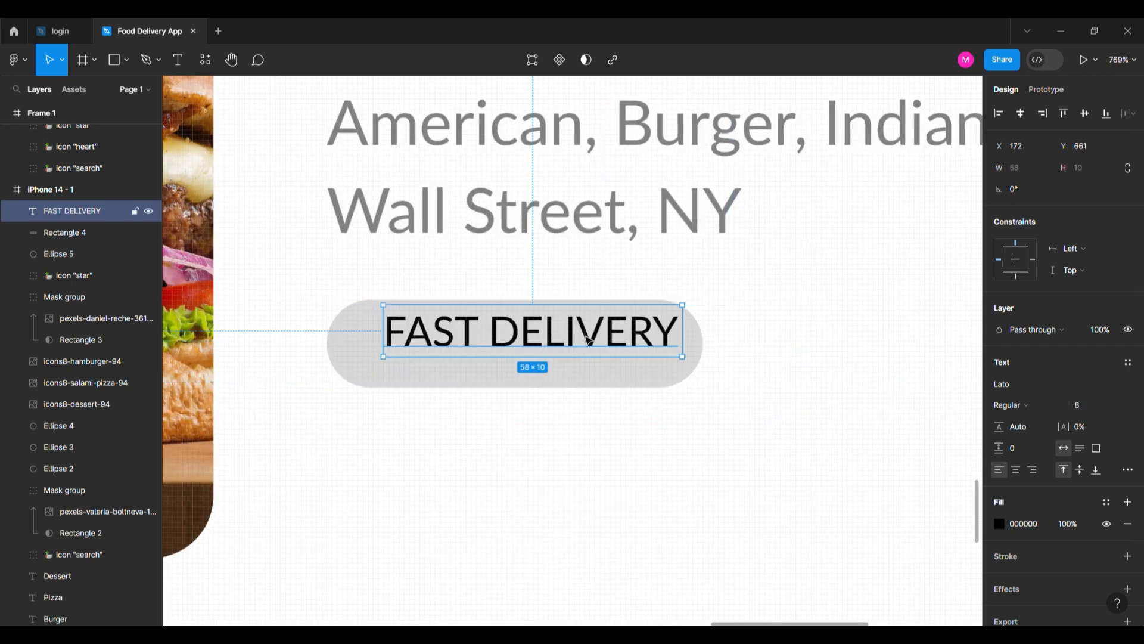
pyautogui.scroll(-8, 589, 350)
pyautogui.press('Escape')
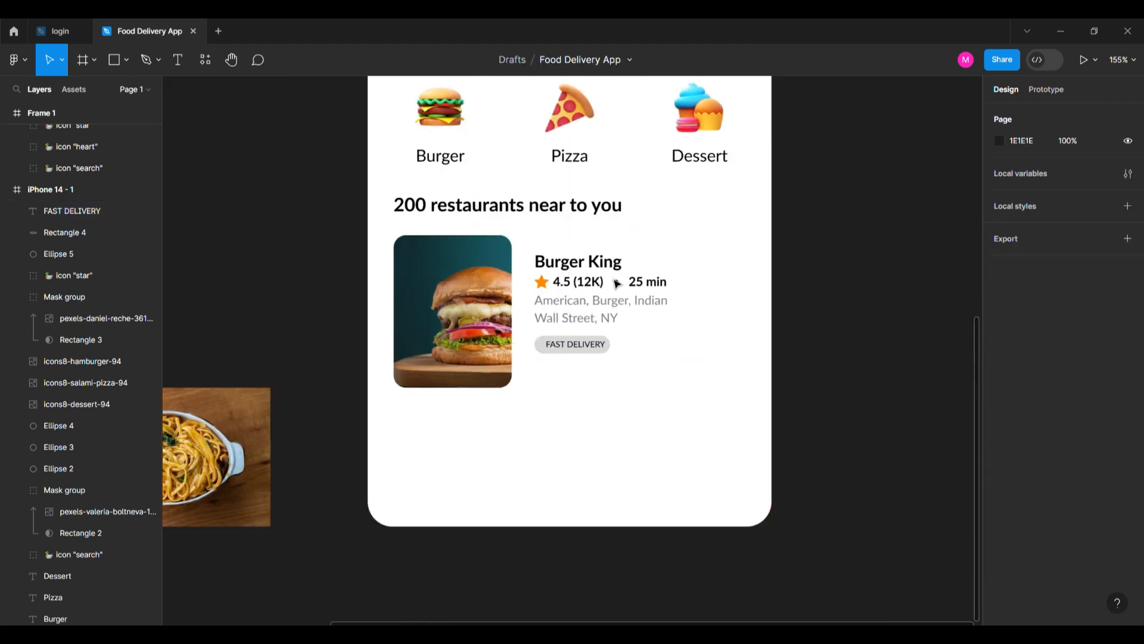
# Step: Widen the badge rectangle to 83 and move the "FAST DELIVERY" text to X 181, Y 663, leaving room for an icon
pyautogui.scroll(10, 687, 351)
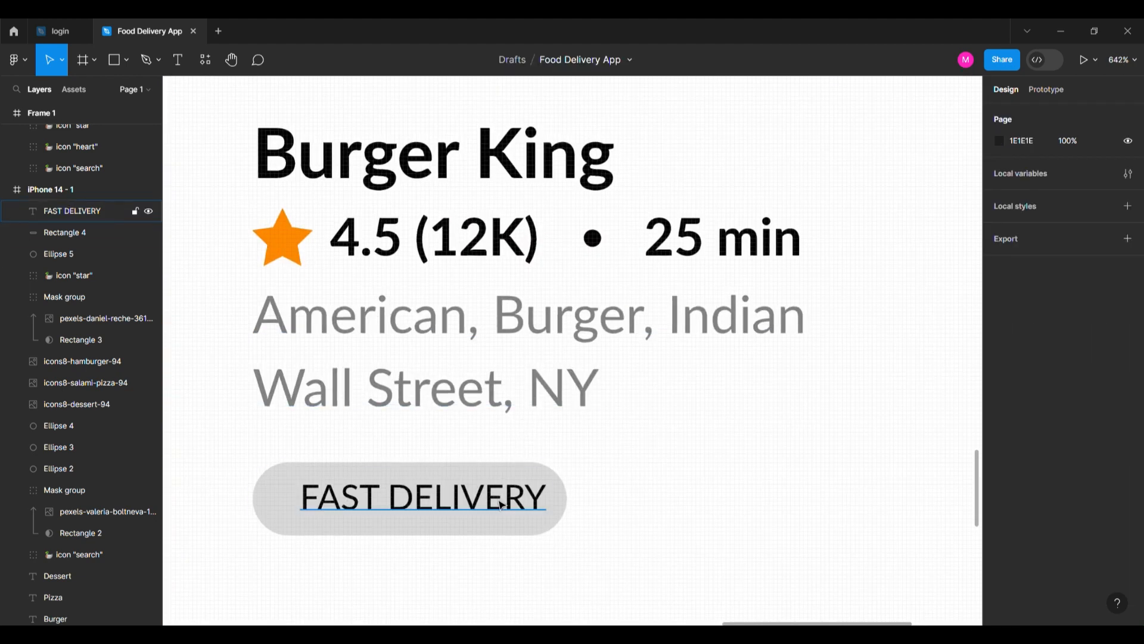
pyautogui.click(518, 504)
pyautogui.click(567, 499)
pyautogui.moveTo(566, 499); pyautogui.dragTo(609, 499)
pyautogui.click(516, 507)
pyautogui.moveTo(516, 506); pyautogui.dragTo(556, 502)
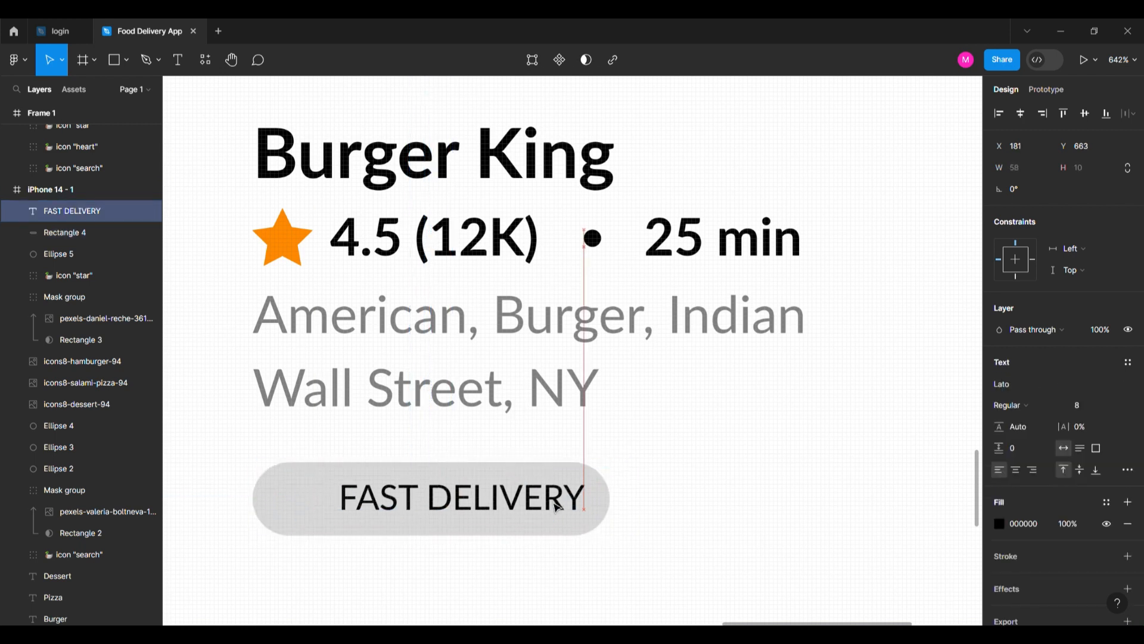
pyautogui.scroll(5, 366, 549)
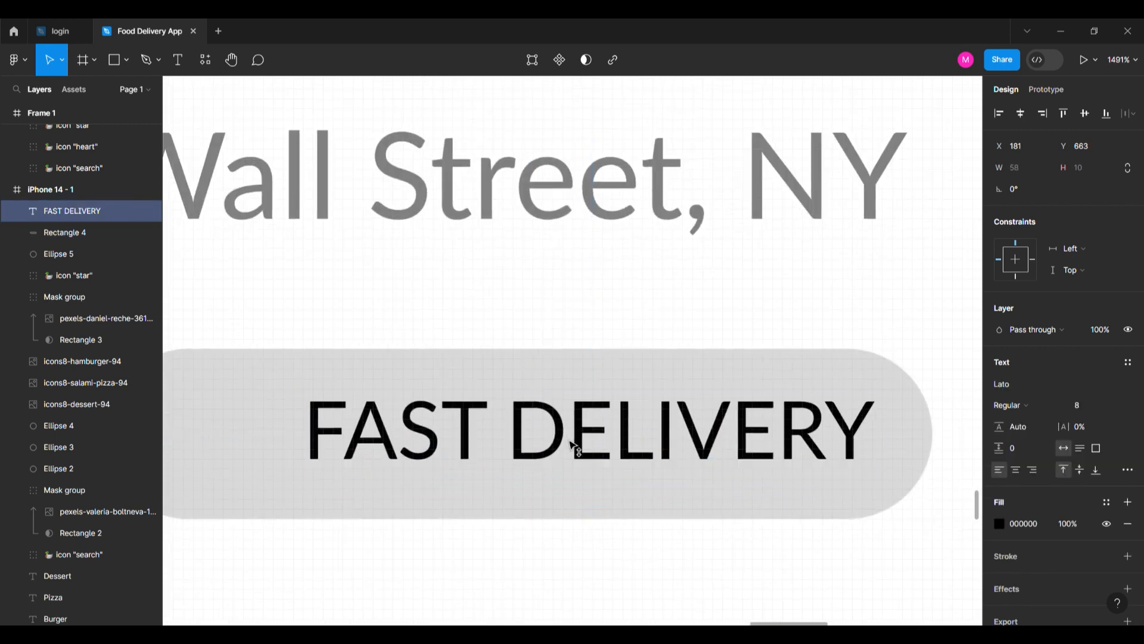
pyautogui.scroll(-5, 579, 414)
pyautogui.click(421, 479)
# Step: Copy the zap icon from the icon frame into the badge, placing it before "FAST DELIVERY" at X 166, Y 661
pyautogui.scroll(-6, 421, 479)
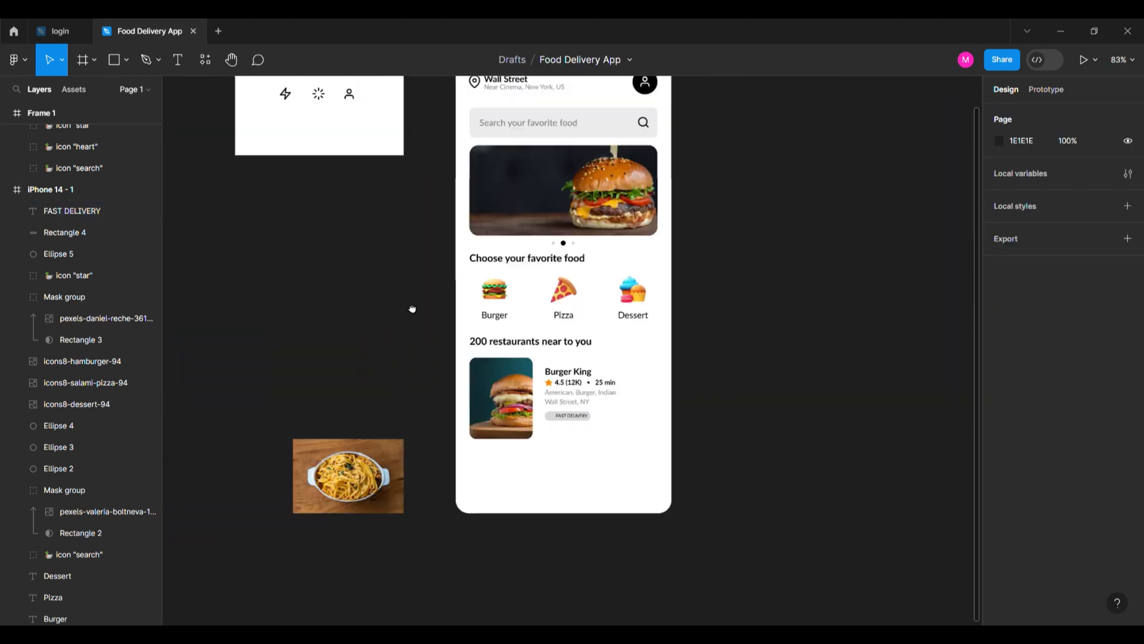
pyautogui.click(309, 187)
pyautogui.scroll(5, 625, 496)
pyautogui.scroll(5, 626, 497)
pyautogui.hotkey('ctrl', 'v')
pyautogui.moveTo(574, 354); pyautogui.dragTo(474, 498)
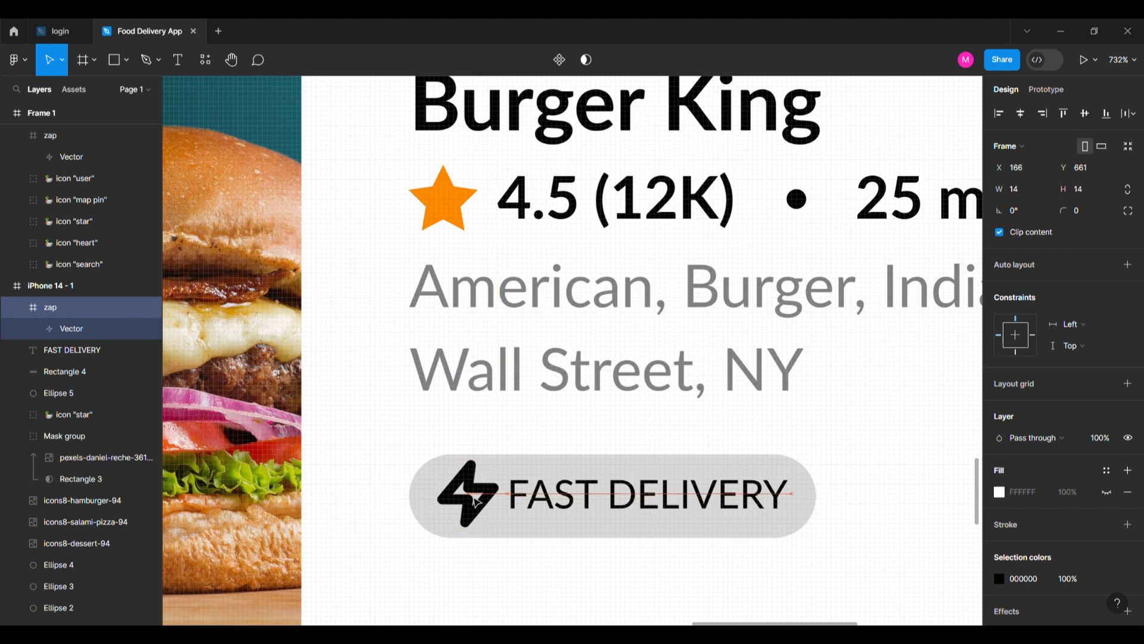
# Step: Set the stroke weight of the badge's zap icon to 1
pyautogui.scroll(-2, 1095, 474)
pyautogui.doubleClick(475, 497)
pyautogui.click(1083, 439)
pyautogui.write('1')
pyautogui.press('Return')
pyautogui.click(932, 501)
pyautogui.click(483, 494)
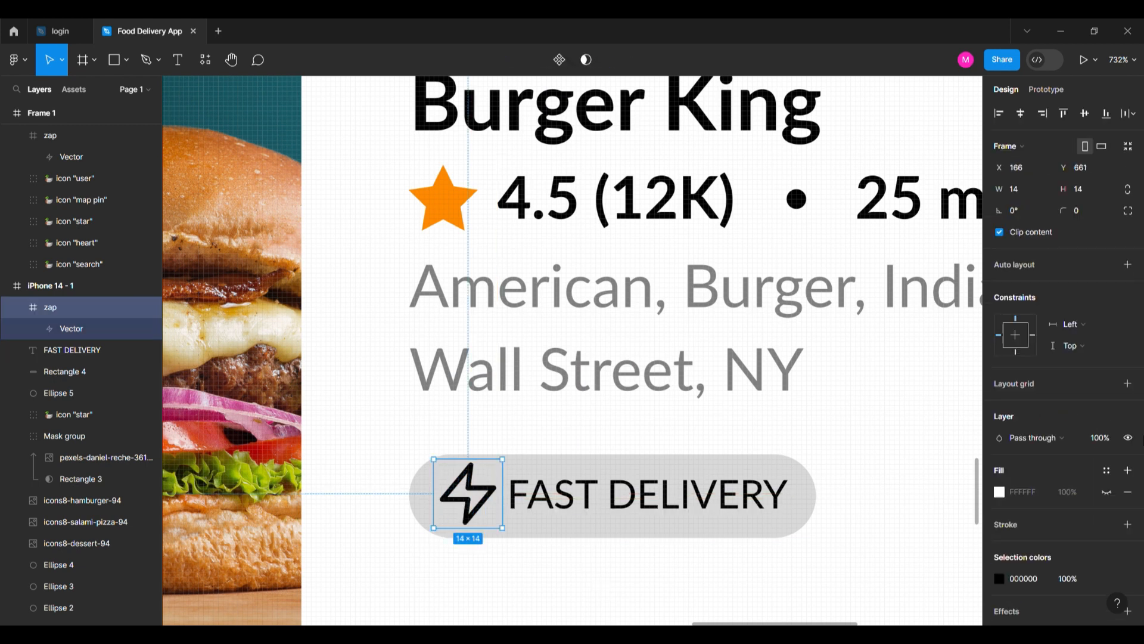
# Step: Give the zap icon's vector a vivid blue-violet fill and remove its black stroke
pyautogui.click(498, 484)
pyautogui.click(1128, 362)
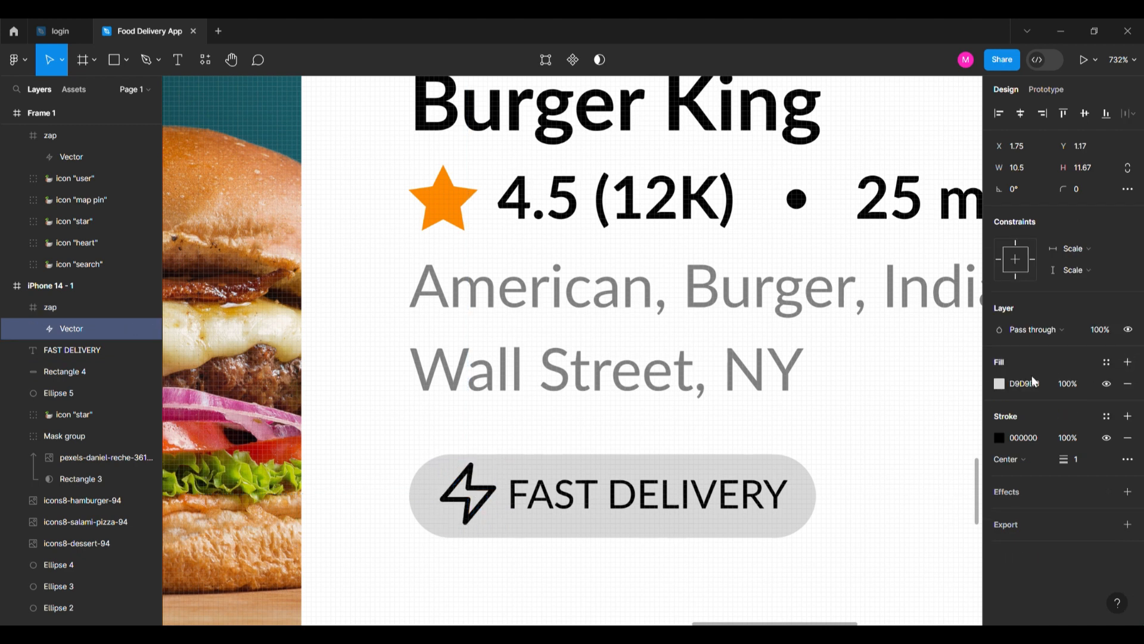
pyautogui.click(1001, 384)
pyautogui.click(940, 458)
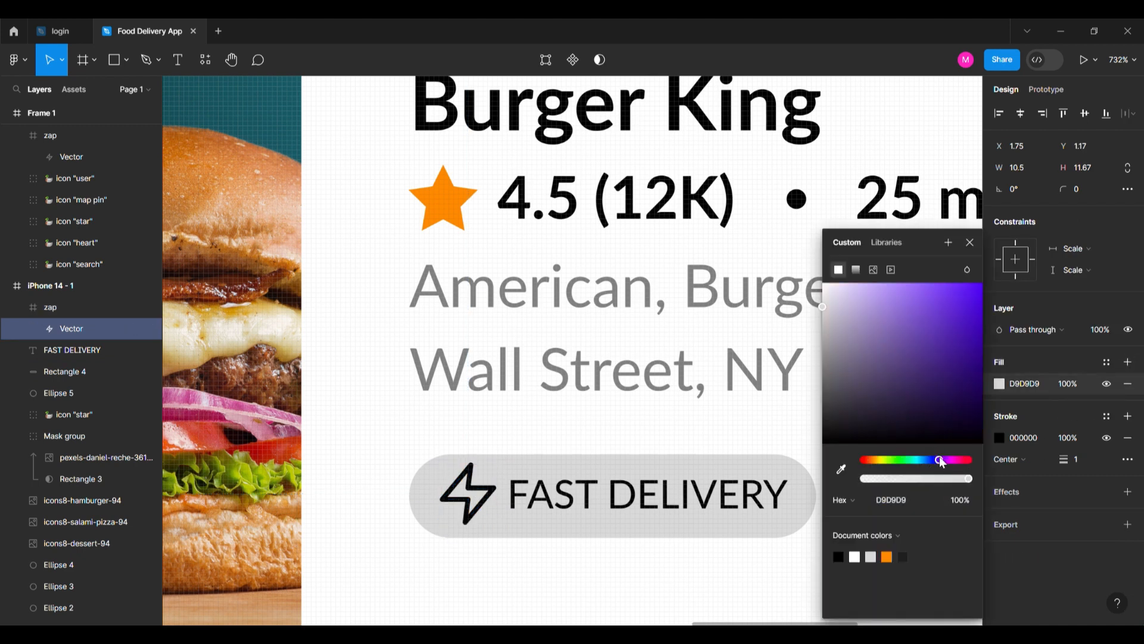
pyautogui.moveTo(966, 312); pyautogui.dragTo(986, 264)
pyautogui.click(1128, 438)
# Step: Move the badge rectangle up to Y 659 and fill it with a light tint of the icon's violet, D8C5FF
pyautogui.click(554, 472)
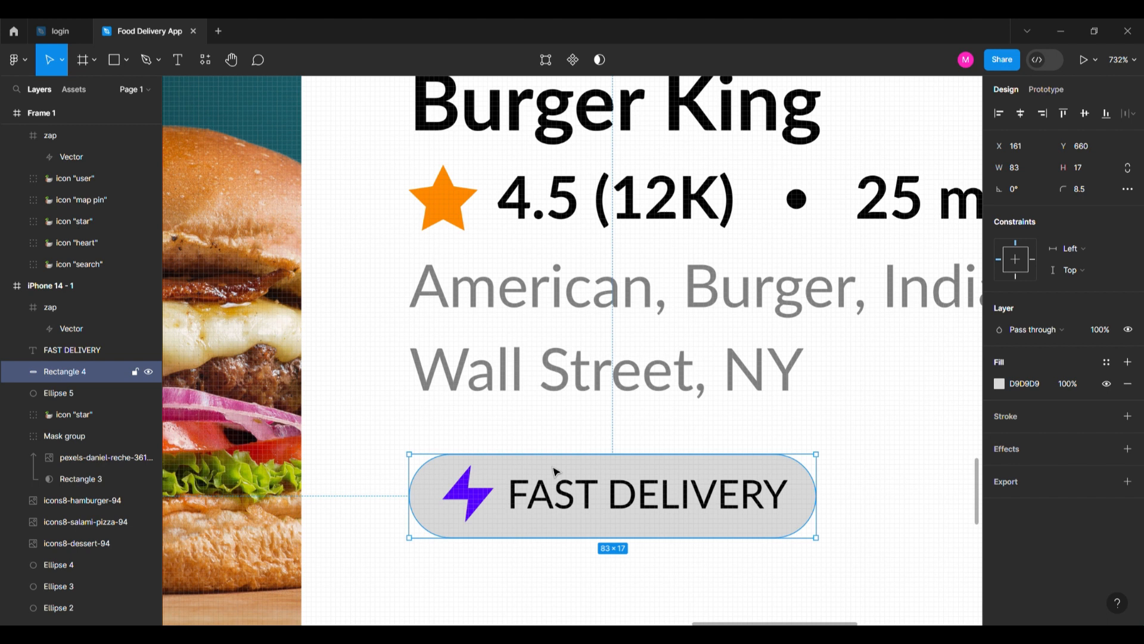
pyautogui.press('Up')
pyautogui.click(468, 491)
pyautogui.click(775, 460)
pyautogui.press('i')
pyautogui.click(467, 494)
pyautogui.click(999, 383)
pyautogui.moveTo(917, 367); pyautogui.dragTo(852, 284)
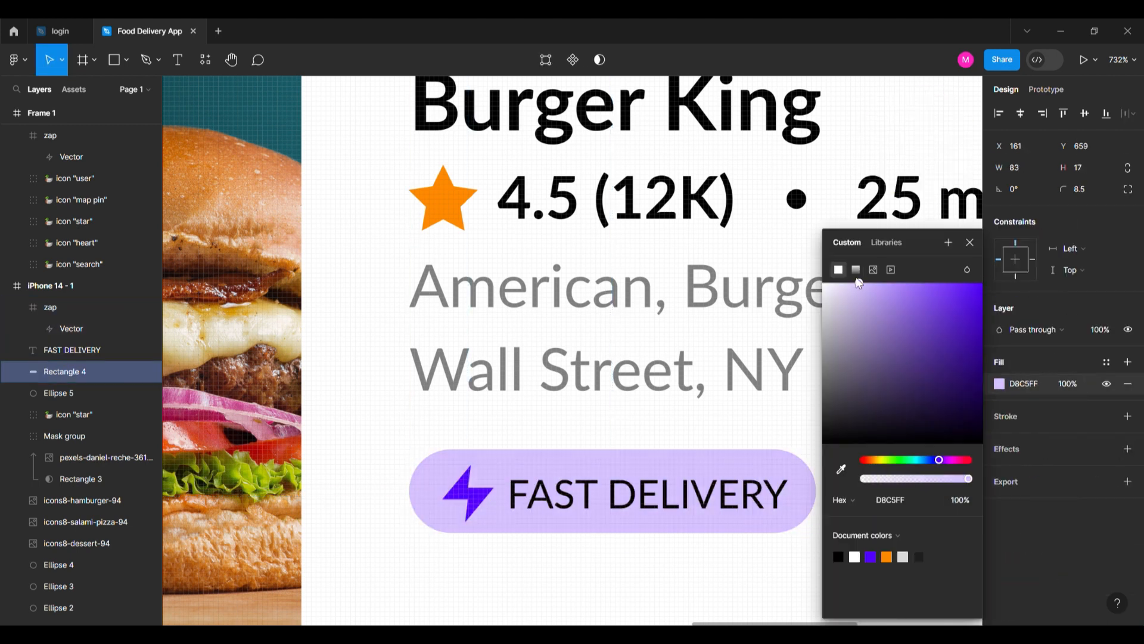
pyautogui.click(575, 427)
pyautogui.scroll(-6, 428, 459)
pyautogui.scroll(4, 471, 482)
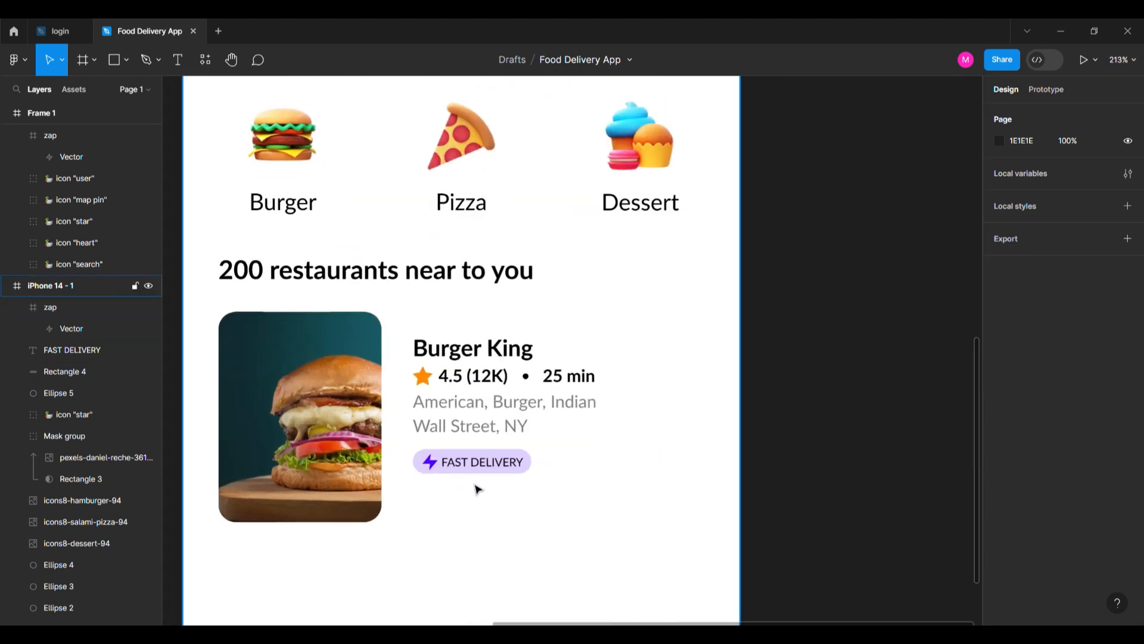
# Step: Tighten the "FAST DELIVERY" badge by narrowing its rectangle and centering the zap icon and text inside it
pyautogui.click(529, 460)
pyautogui.moveTo(596, 444); pyautogui.dragTo(408, 468)
pyautogui.keyDown('shift'); pyautogui.click(602, 443); pyautogui.keyUp('shift')
pyautogui.press('Right')
pyautogui.press('Right')
pyautogui.press('Left')
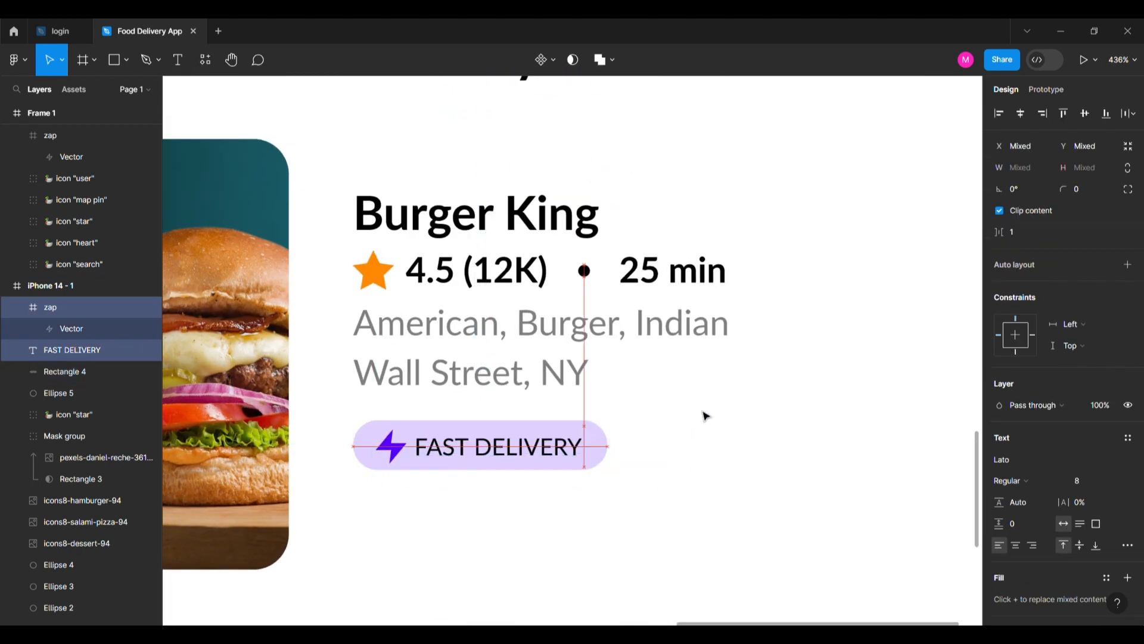
pyautogui.click(604, 447)
pyautogui.moveTo(655, 432); pyautogui.dragTo(444, 477)
pyautogui.click(715, 502)
# Step: Duplicate the badge rectangle and its text beside the first badge and change the copied text to "DISCOUNT"
pyautogui.moveTo(605, 445); pyautogui.dragTo(858, 444)
pyautogui.moveTo(526, 448); pyautogui.dragTo(767, 455)
pyautogui.doubleClick(767, 454)
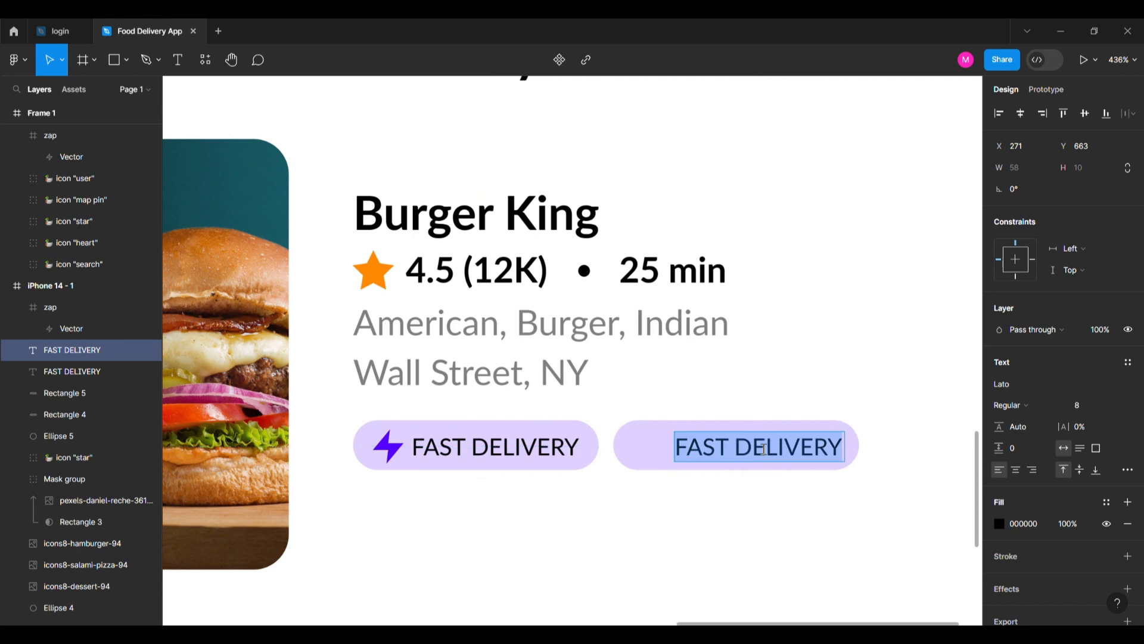
pyautogui.write('DISCOUNT')
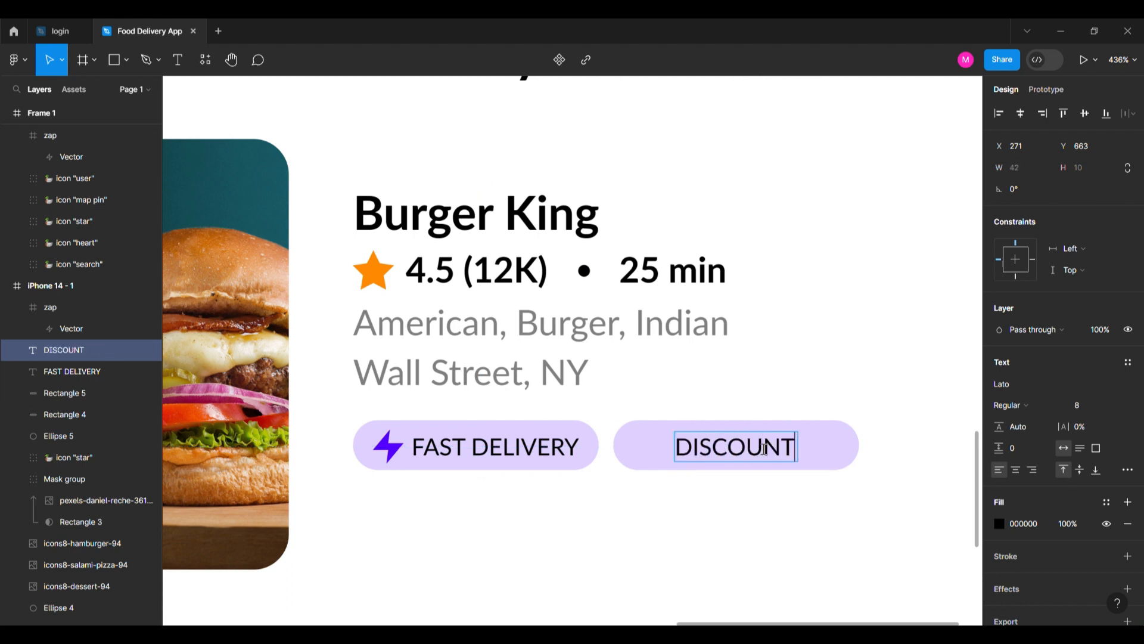
pyautogui.press('Escape')
# Step: Narrow the rectangle behind "DISCOUNT" to a width of 69 so it fits the shorter text
pyautogui.scroll(5, 765, 449)
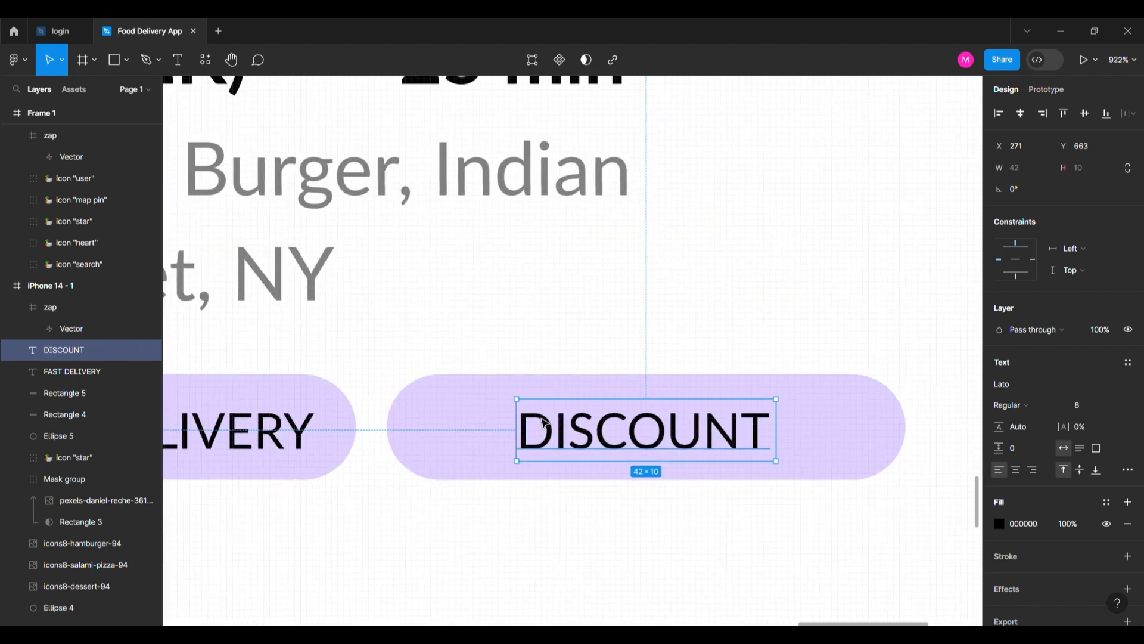
pyautogui.click(801, 430)
pyautogui.moveTo(807, 431); pyautogui.dragTo(801, 432)
pyautogui.click(889, 399)
# Step: Copy the loader icon from the icon frame into the second badge, scaled down and placed before "DISCOUNT"
pyautogui.click(476, 430)
pyautogui.scroll(-5, 620, 429)
pyautogui.scroll(-10, 549, 292)
pyautogui.click(332, 96)
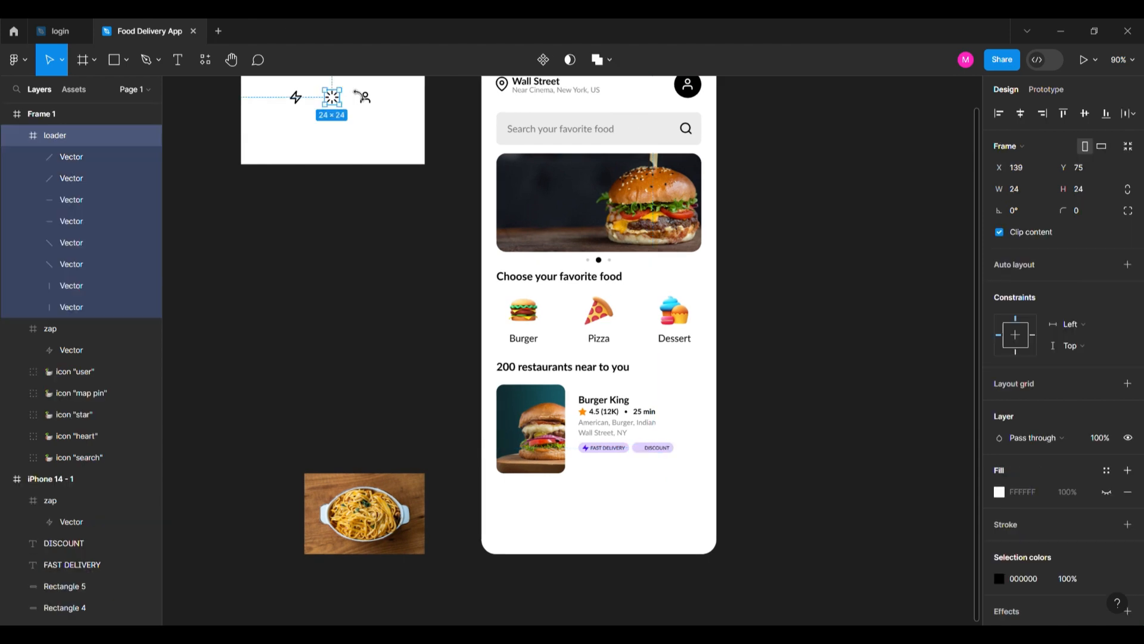
pyautogui.scroll(10, 689, 464)
pyautogui.hotkey('ctrl', 'v')
pyautogui.moveTo(608, 320)
pyautogui.mouseDown()
pyautogui.moveTo(559, 377)
pyautogui.moveTo(558, 416)
pyautogui.mouseUp()
# Step: Set the loader icon's vectors in the badge to stroke weight 1 and green 00953C
pyautogui.press('Return')
pyautogui.press('Return')
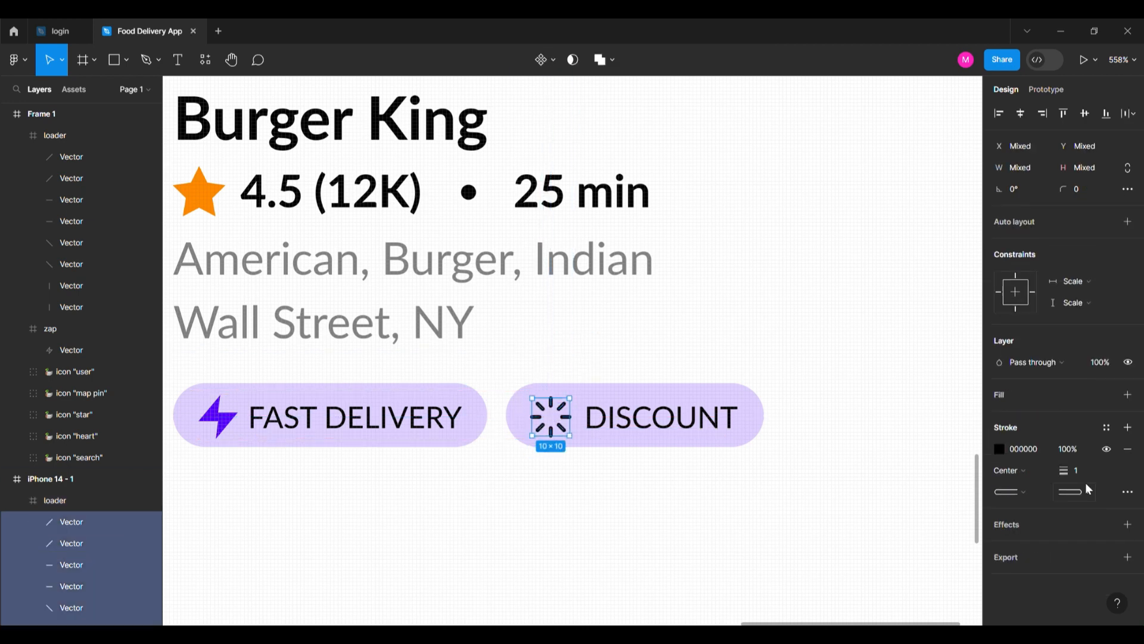
pyautogui.click(1001, 449)
pyautogui.moveTo(953, 460); pyautogui.dragTo(906, 459)
pyautogui.moveTo(965, 357)
pyautogui.mouseDown()
pyautogui.moveTo(996, 313)
pyautogui.moveTo(991, 351)
pyautogui.mouseUp()
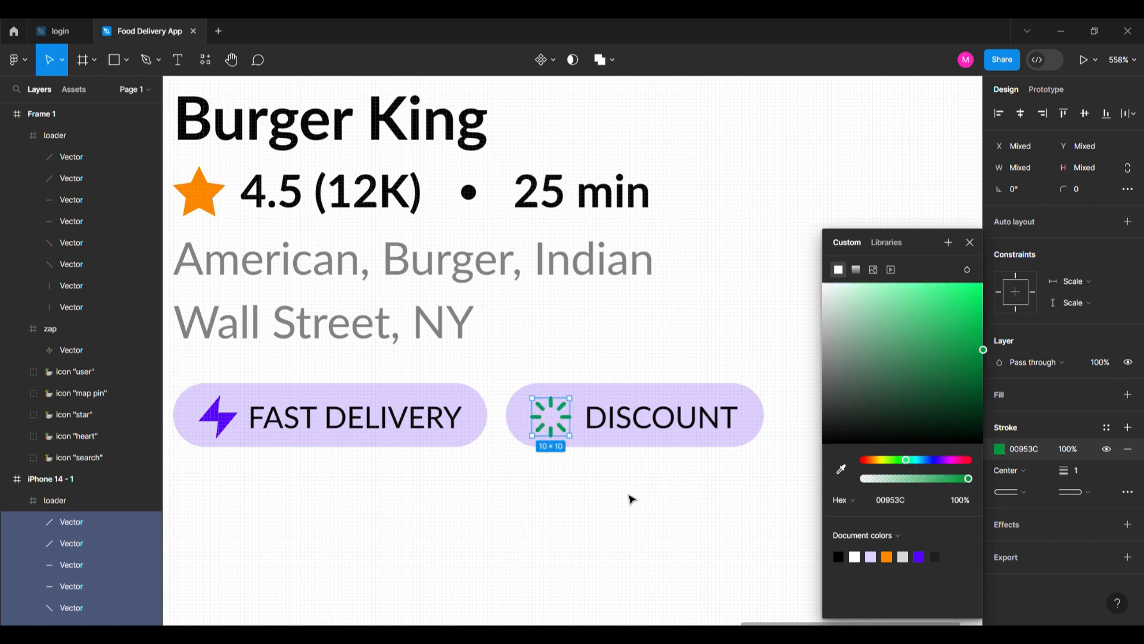
pyautogui.click(630, 498)
# Step: Fill the "DISCOUNT" badge rectangle with a light tint of the icon's green, CAFFDF
pyautogui.click(752, 411)
pyautogui.click(1001, 384)
pyautogui.click(871, 557)
pyautogui.moveTo(864, 329); pyautogui.dragTo(856, 280)
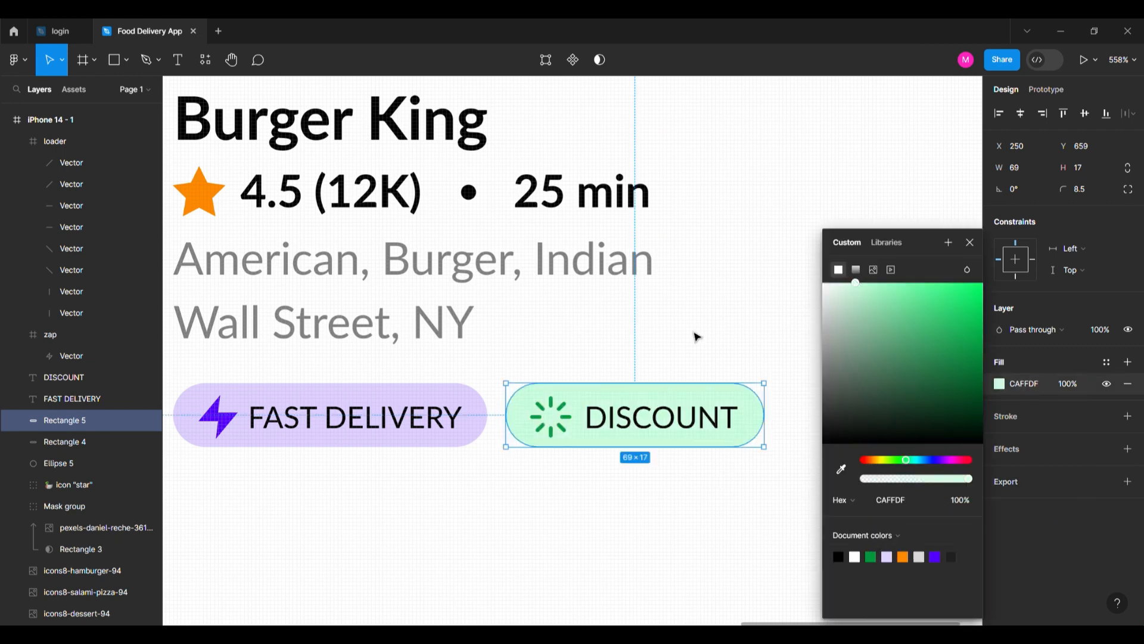
# Step: Color the "DISCOUNT" text with its icon's green 00953C and the "FAST DELIVERY" text with its icon's violet 5200FF
pyautogui.click(707, 413)
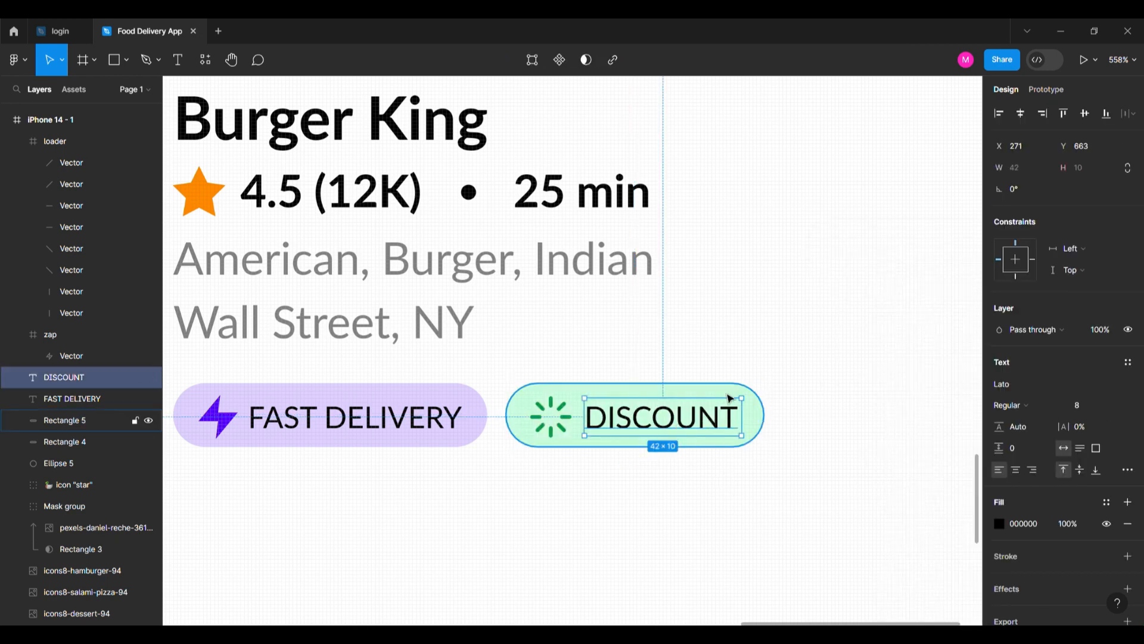
pyautogui.click(999, 523)
pyautogui.click(871, 557)
pyautogui.click(317, 400)
pyautogui.click(997, 525)
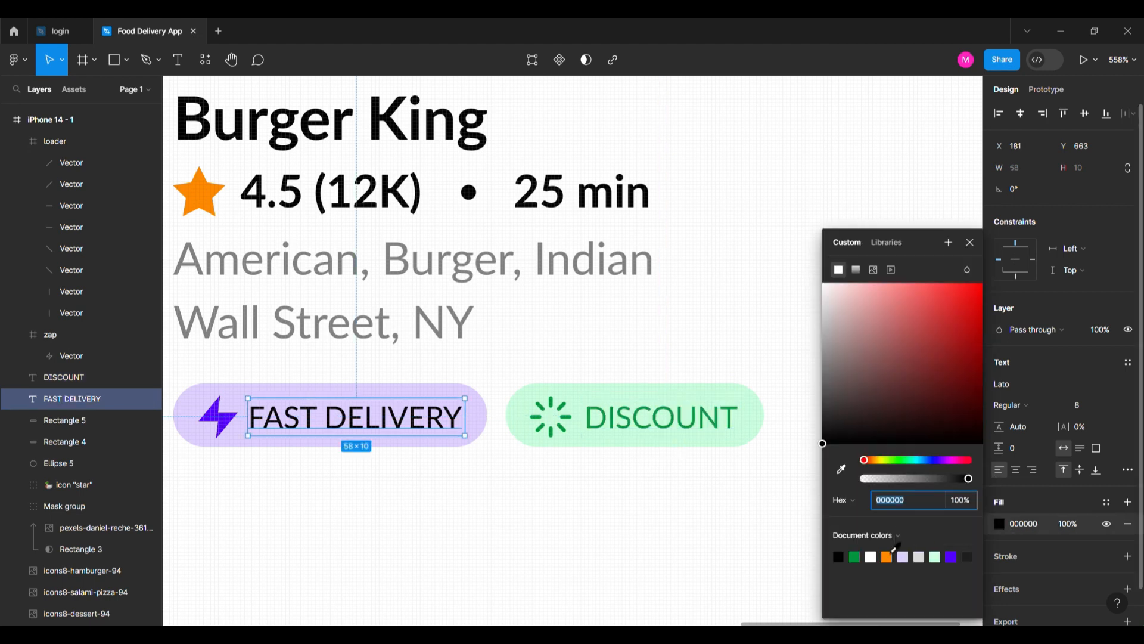
pyautogui.click(896, 549)
pyautogui.click(634, 355)
# Step: Widen the "DISCOUNT" badge rectangle to 71
pyautogui.scroll(-5, 634, 356)
pyautogui.scroll(2, 529, 287)
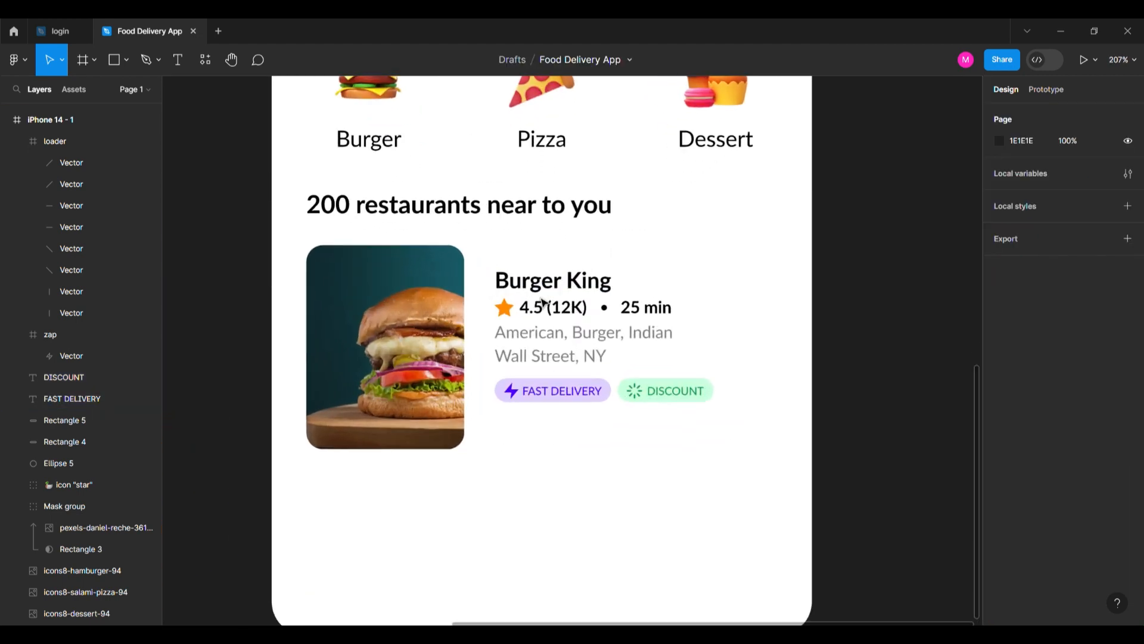
pyautogui.click(577, 382)
pyautogui.scroll(-3, 614, 266)
pyautogui.scroll(2, 697, 355)
pyautogui.click(763, 352)
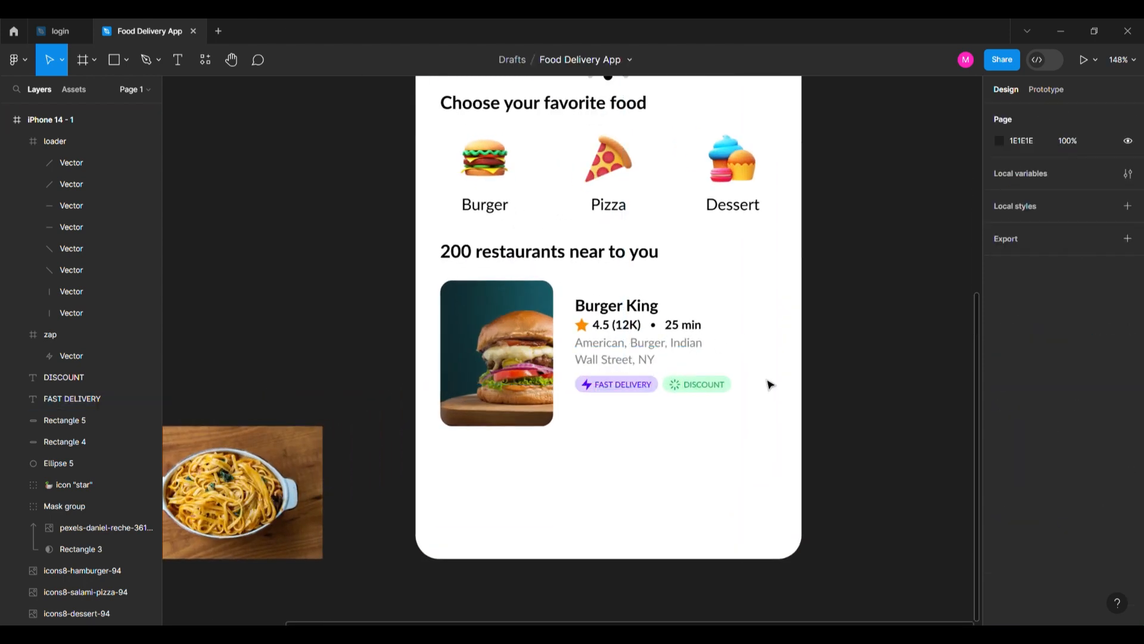
pyautogui.scroll(6, 770, 385)
pyautogui.click(733, 388)
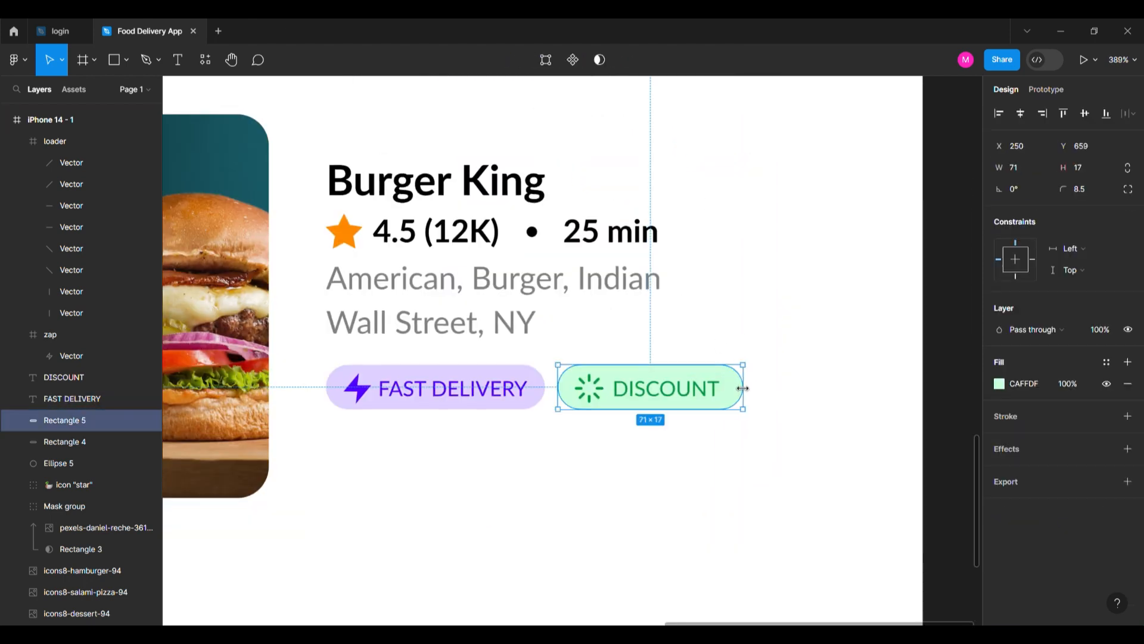
pyautogui.press('Escape')
pyautogui.scroll(-6, 685, 393)
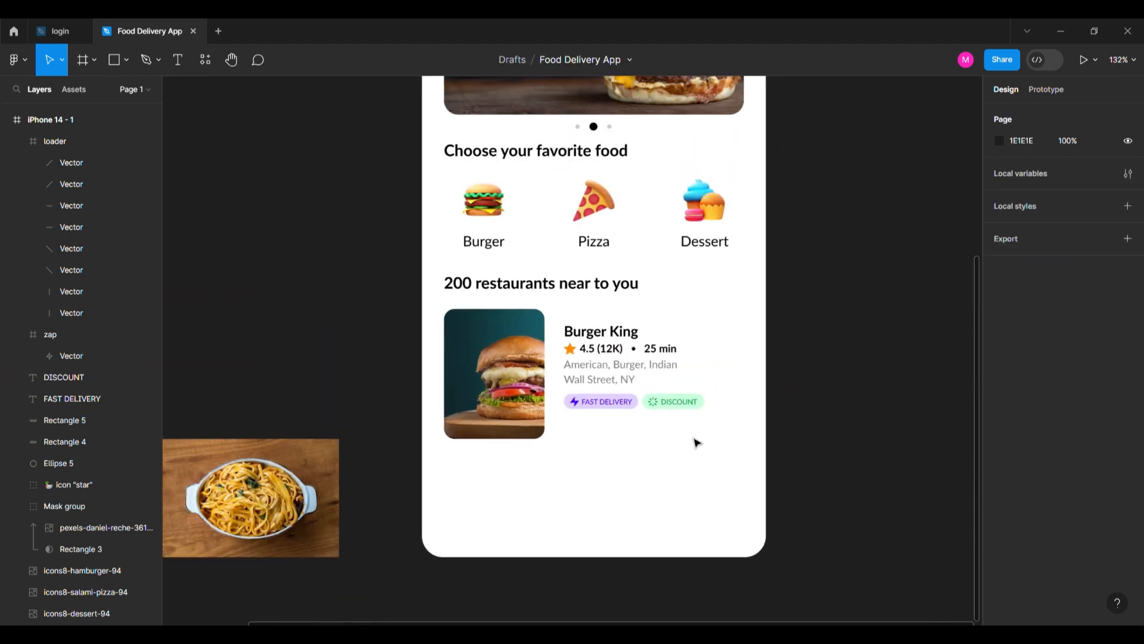
# Step: Group the Burger King details and badges at X 154 and give the burger image a drop shadow
pyautogui.moveTo(728, 299); pyautogui.dragTo(558, 454)
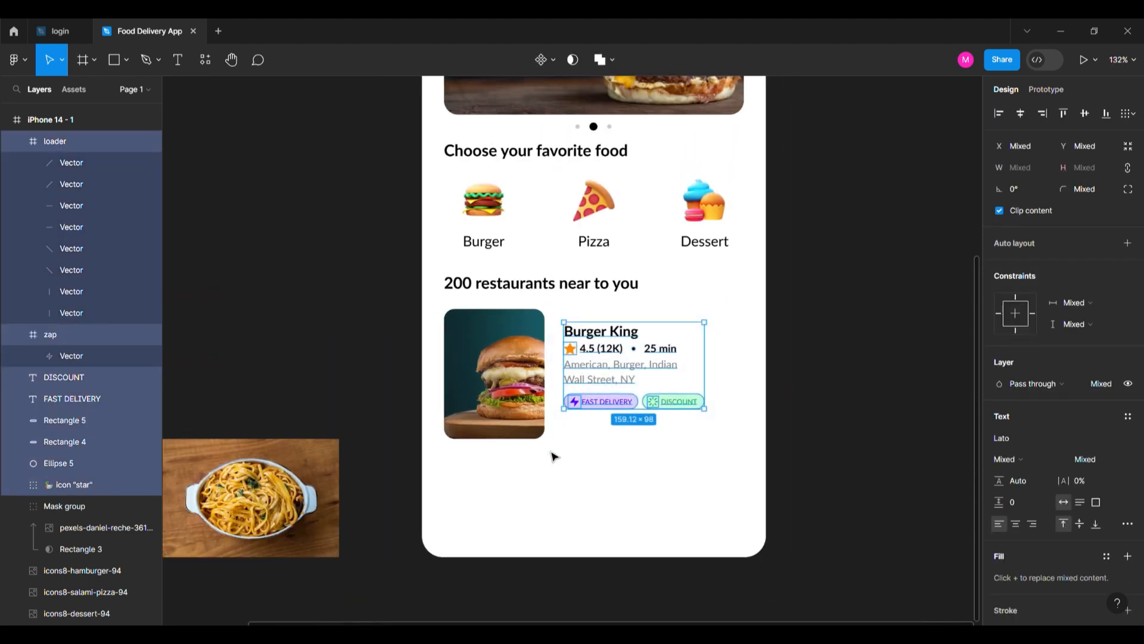
pyautogui.hotkey('ctrl', 'g')
pyautogui.moveTo(600, 351); pyautogui.dragTo(594, 351)
pyautogui.click(513, 369)
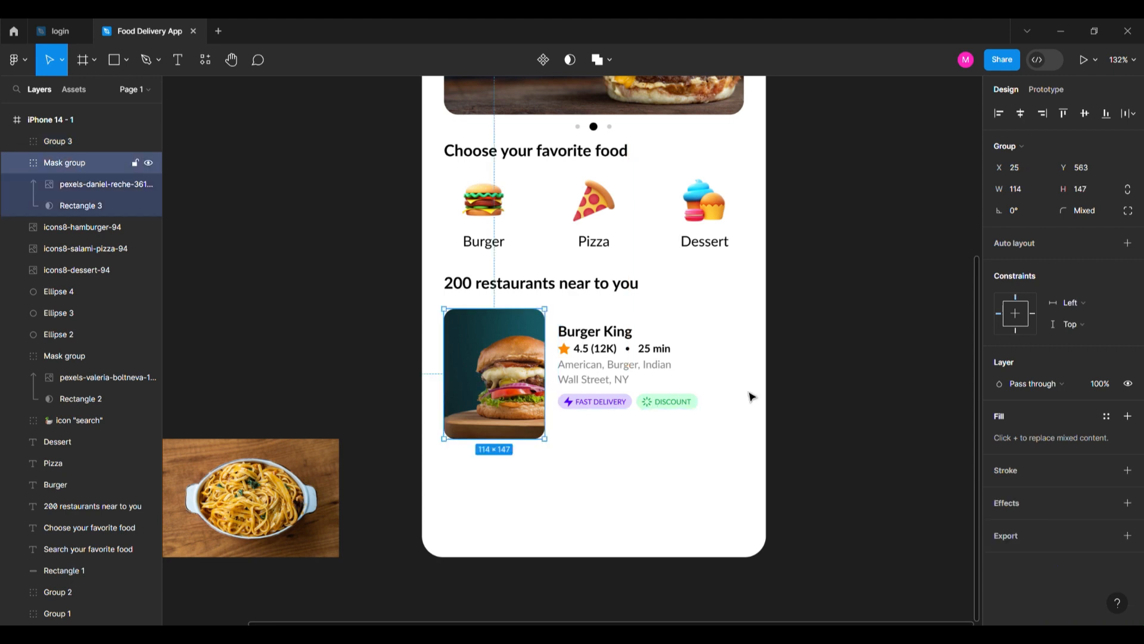
# Step: Group the burger image with its details and duplicate the whole restaurant card below it at Y 723
pyautogui.click(627, 365)
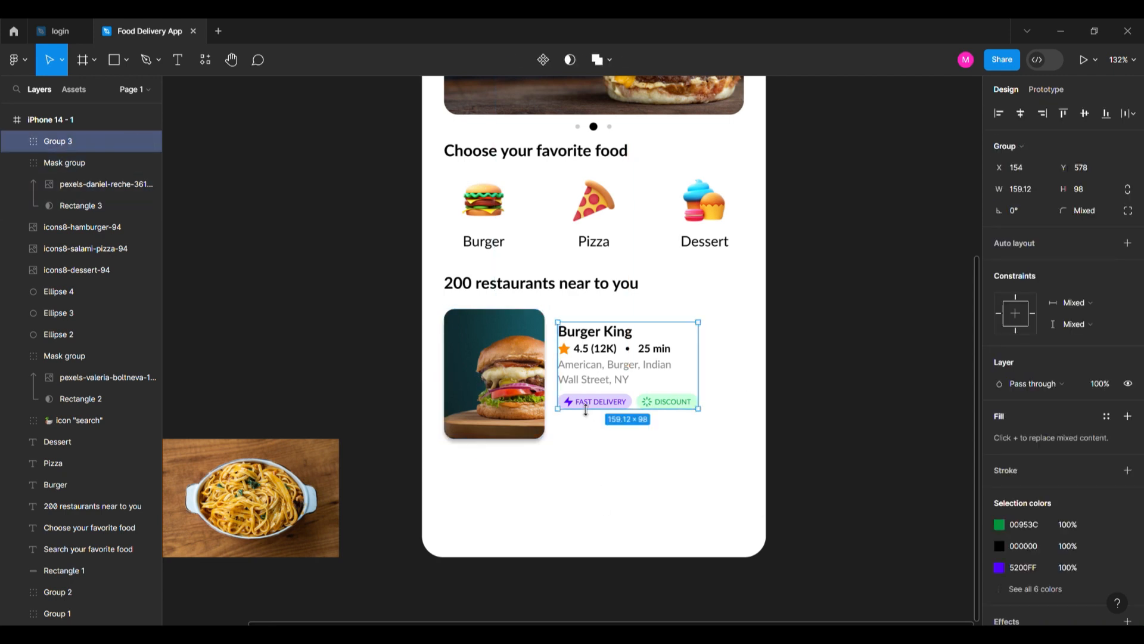
pyautogui.keyDown('shift'); pyautogui.click(495, 373); pyautogui.keyUp('shift')
pyautogui.hotkey('ctrl', 'g')
pyautogui.click(723, 414)
pyautogui.moveTo(505, 338); pyautogui.dragTo(504, 479)
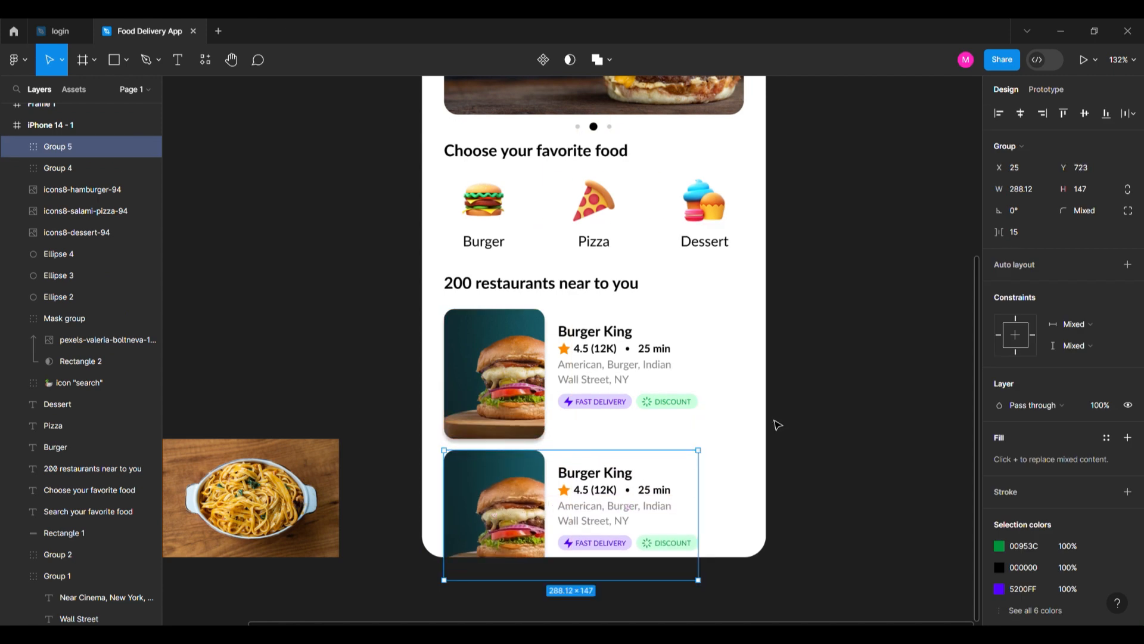
pyautogui.click(778, 424)
# Step: Change the restaurant name on the duplicated card to "Noodle House"
pyautogui.scroll(4, 606, 525)
pyautogui.click(593, 419)
pyautogui.doubleClick(593, 419)
pyautogui.press('Return')
pyautogui.write('n')
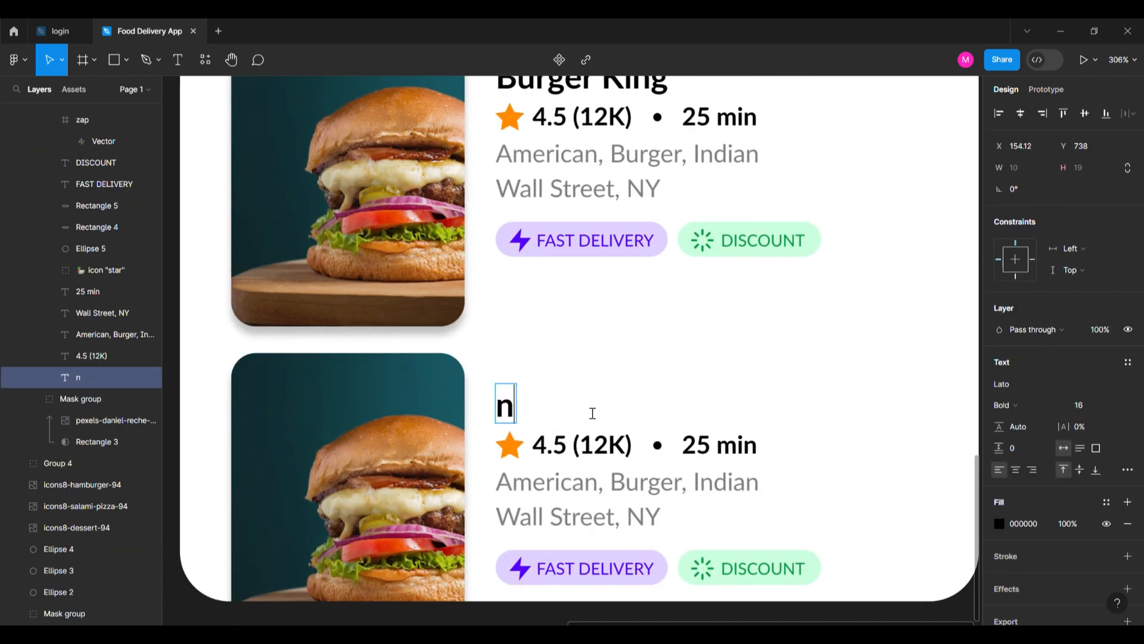
pyautogui.write('OO')
pyautogui.press('BackSpace')
pyautogui.press('BackSpace')
pyautogui.press('BackSpace')
pyautogui.press('capslock')
pyautogui.write('Noodle House')
# Step: Set the Noodle House card's rating to "4.7 (10K)" and its delivery time to "22 min"
pyautogui.doubleClick(560, 447)
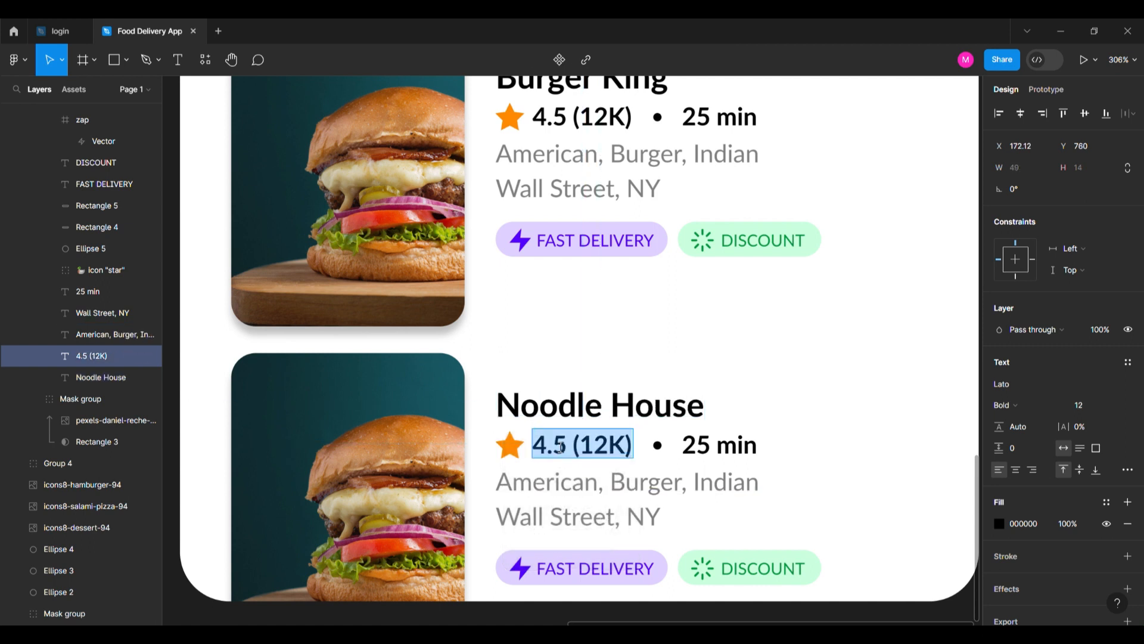
pyautogui.write('0')
pyautogui.doubleClick(732, 447)
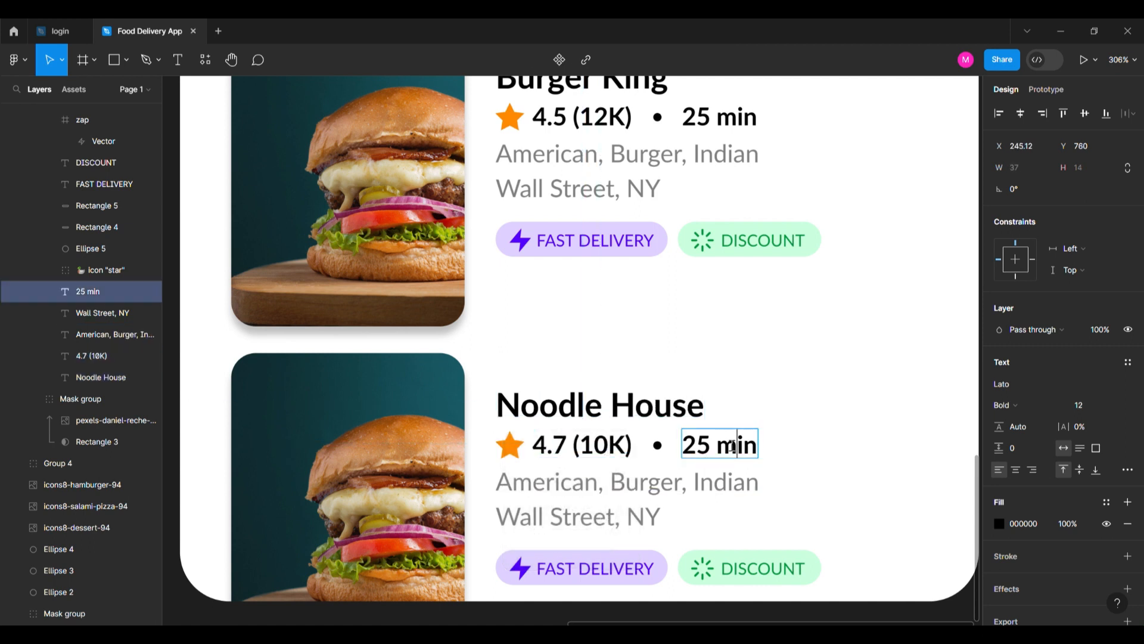
pyautogui.scroll(-5, 802, 439)
pyautogui.scroll(3, 656, 477)
# Step: Change the Noodle House card's cuisine line to "Chinese, Noodles, Pasta"
pyautogui.doubleClick(614, 456)
pyautogui.write('Chinese, Noodles,')
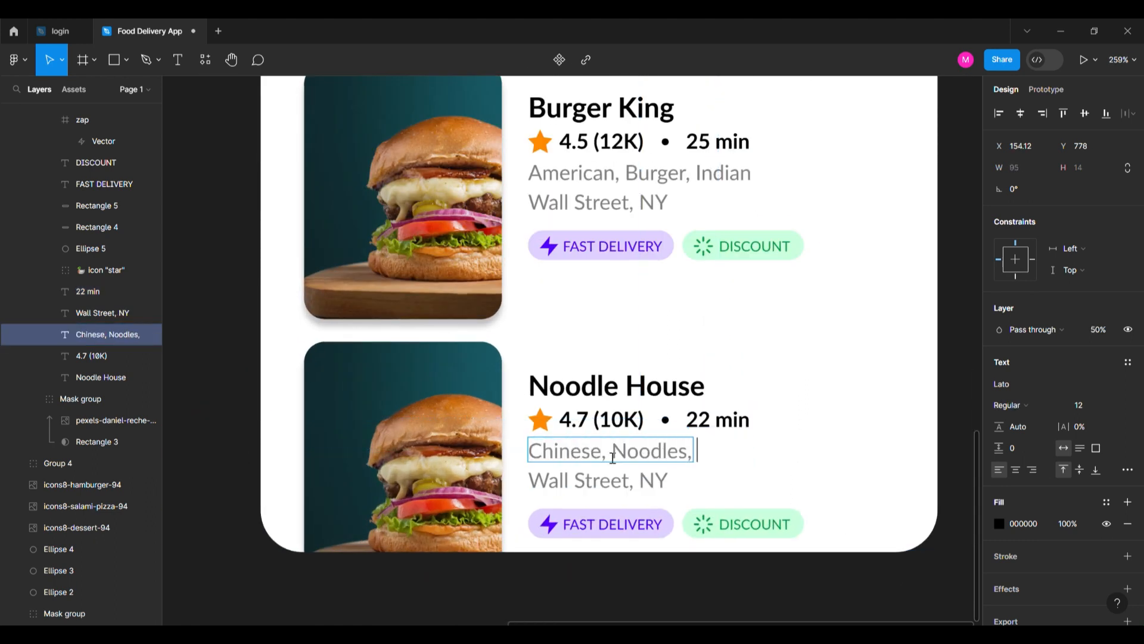
pyautogui.click(776, 391)
pyautogui.click(777, 389)
# Step: Move the burger photo out of the Noodle House card and place the pasta photo over its image area at X 43, Y 718
pyautogui.scroll(-4, 776, 388)
pyautogui.scroll(4, 771, 422)
pyautogui.scroll(-4, 769, 424)
pyautogui.scroll(3, 798, 384)
pyautogui.click(548, 438)
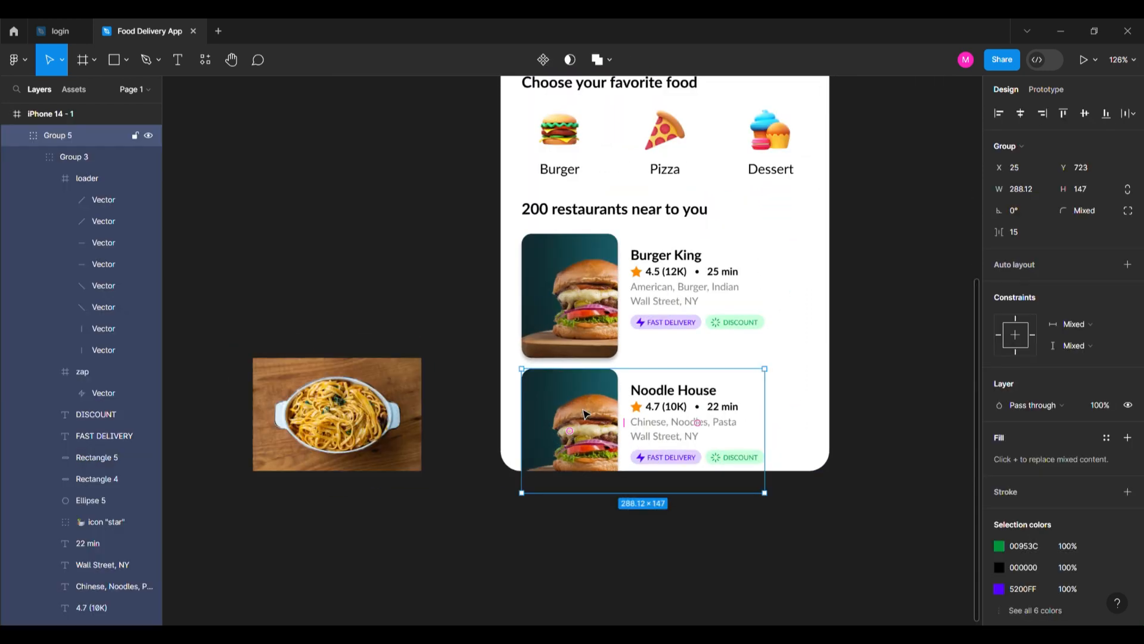
pyautogui.moveTo(352, 408); pyautogui.dragTo(767, 404)
pyautogui.doubleClick(582, 441)
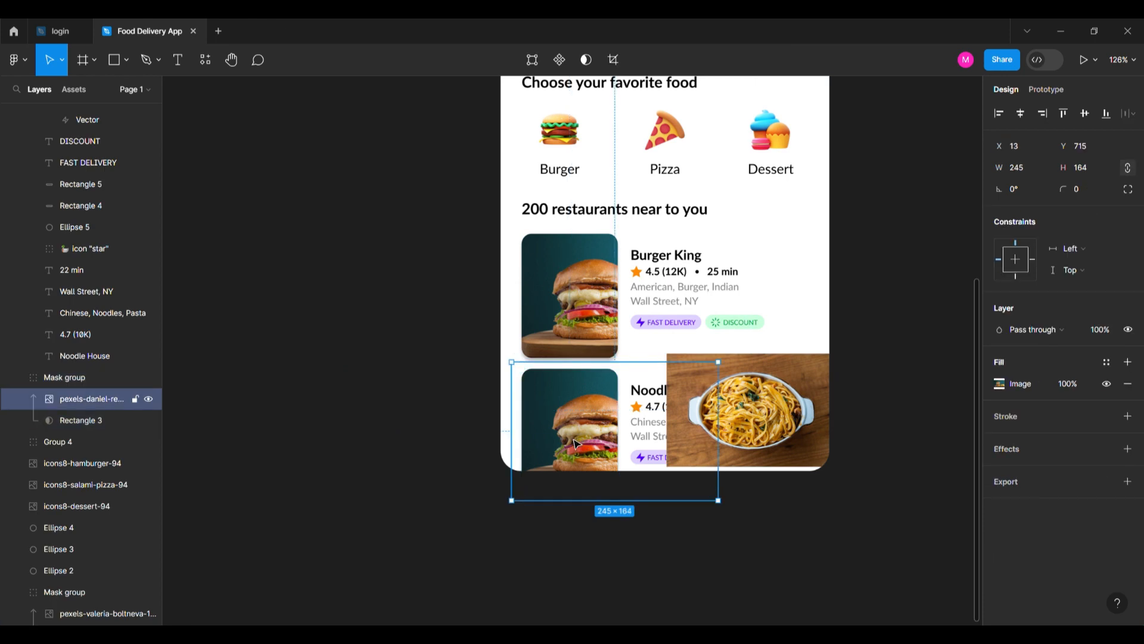
pyautogui.moveTo(576, 443); pyautogui.dragTo(197, 379)
pyautogui.moveTo(804, 411); pyautogui.dragTo(621, 437)
# Step: Try to mask the pasta photo together with the Noodle House card's existing mask group
pyautogui.rightClick(561, 413)
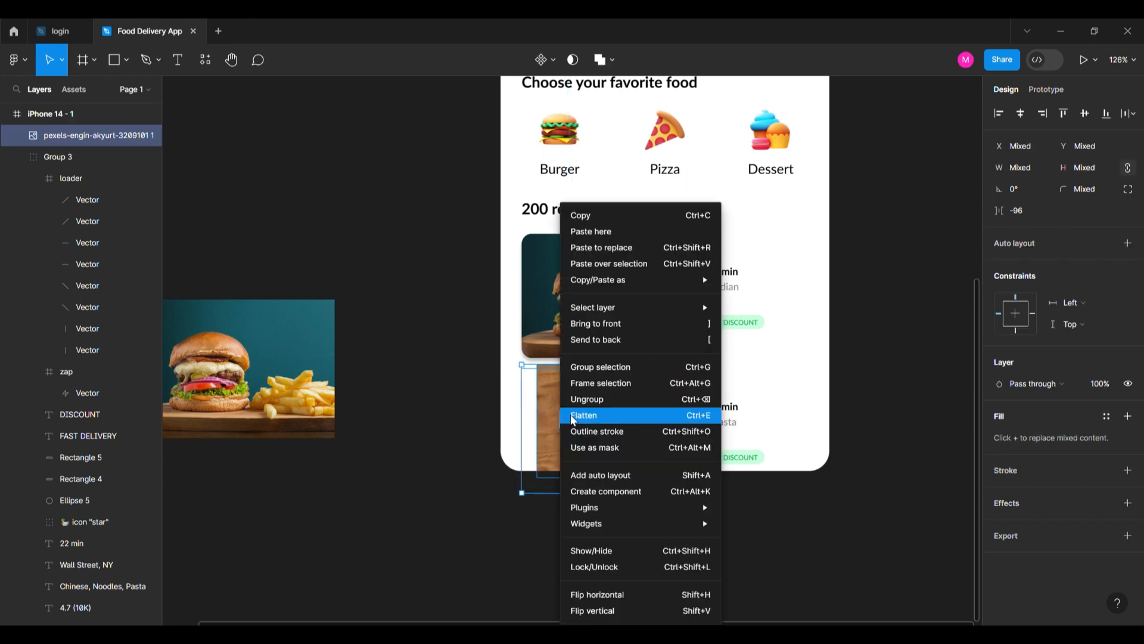
pyautogui.click(605, 446)
pyautogui.click(583, 439)
pyautogui.click(516, 442)
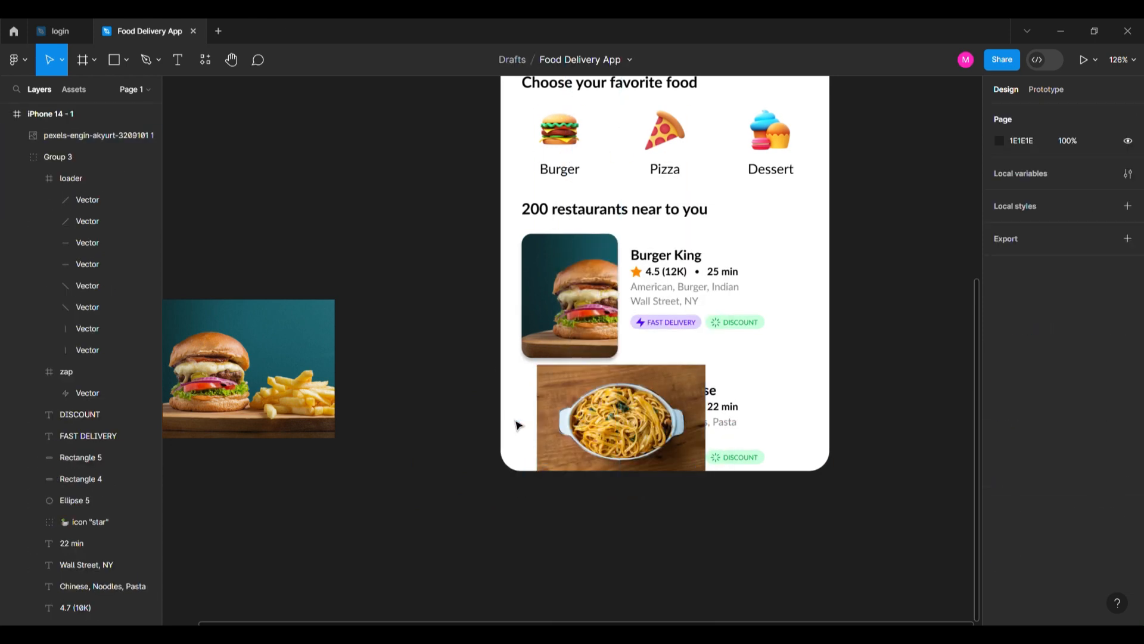
pyautogui.click(524, 418)
pyautogui.click(665, 399)
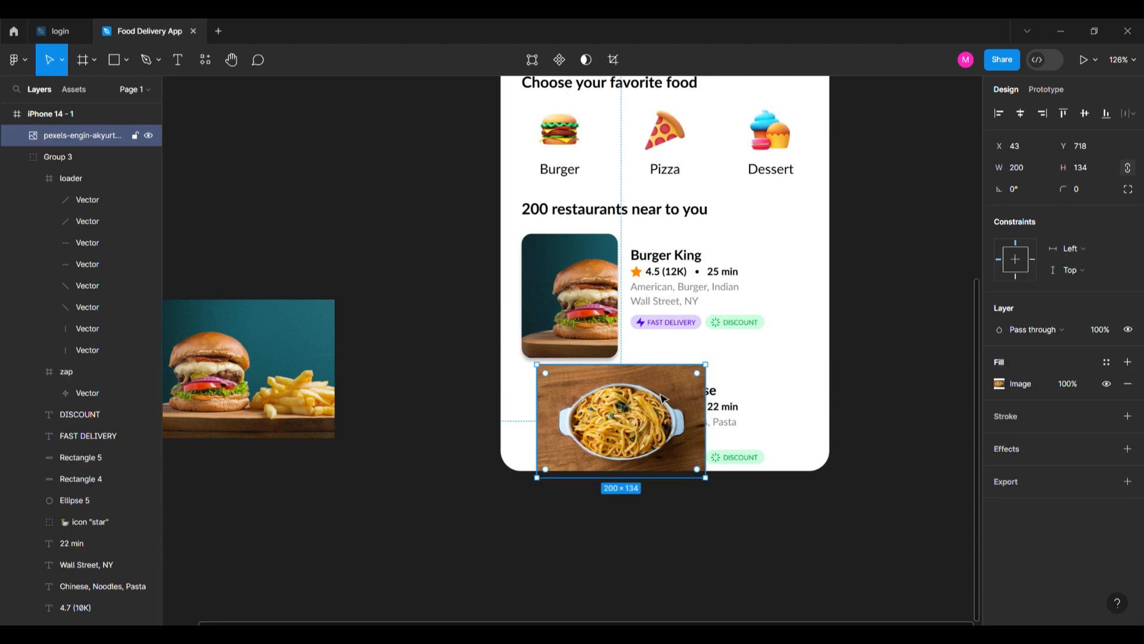
pyautogui.moveTo(84, 388); pyautogui.dragTo(82, 388)
pyautogui.hotkey('ctrl', 'z')
pyautogui.click(524, 401)
pyautogui.scroll(9, 67, 309)
pyautogui.click(643, 405)
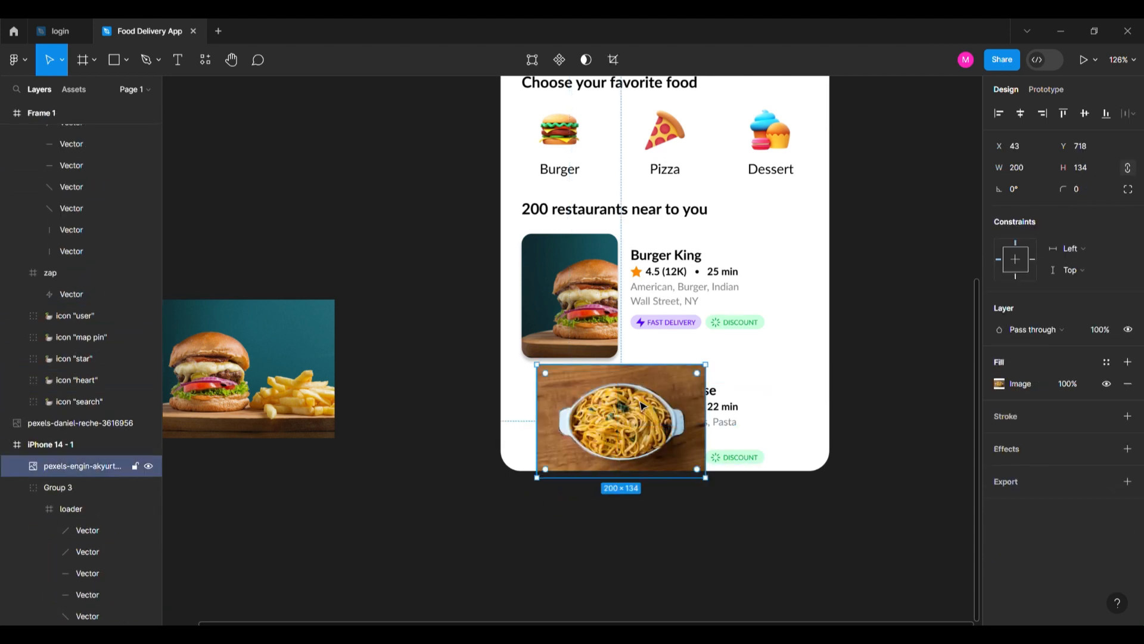
pyautogui.keyDown('shift'); pyautogui.click(530, 418); pyautogui.keyUp('shift')
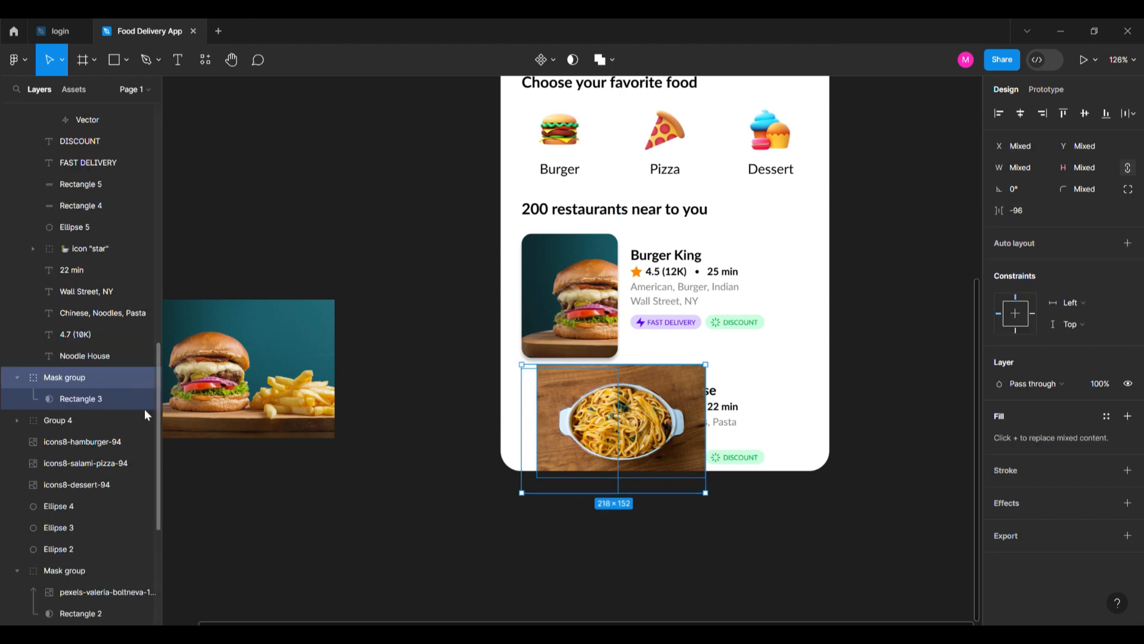
# Step: Move the pasta photo layer into the Noodle House card's mask group, directly above Rectangle 3
pyautogui.scroll(8, 95, 231)
pyautogui.click(73, 354)
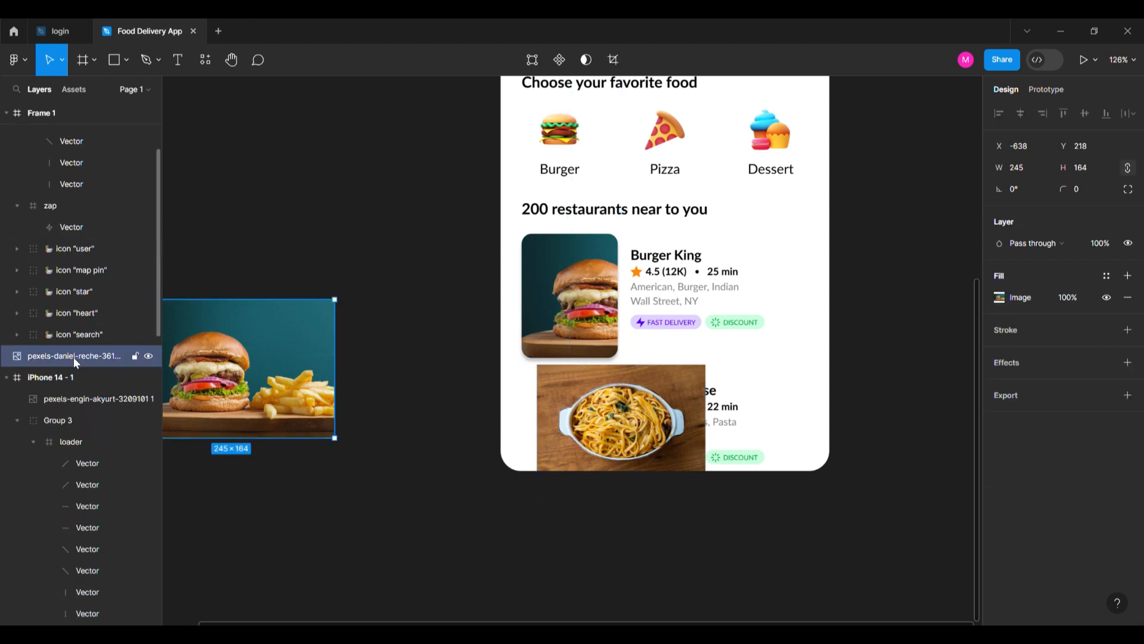
pyautogui.click(74, 396)
pyautogui.scroll(-8, 107, 339)
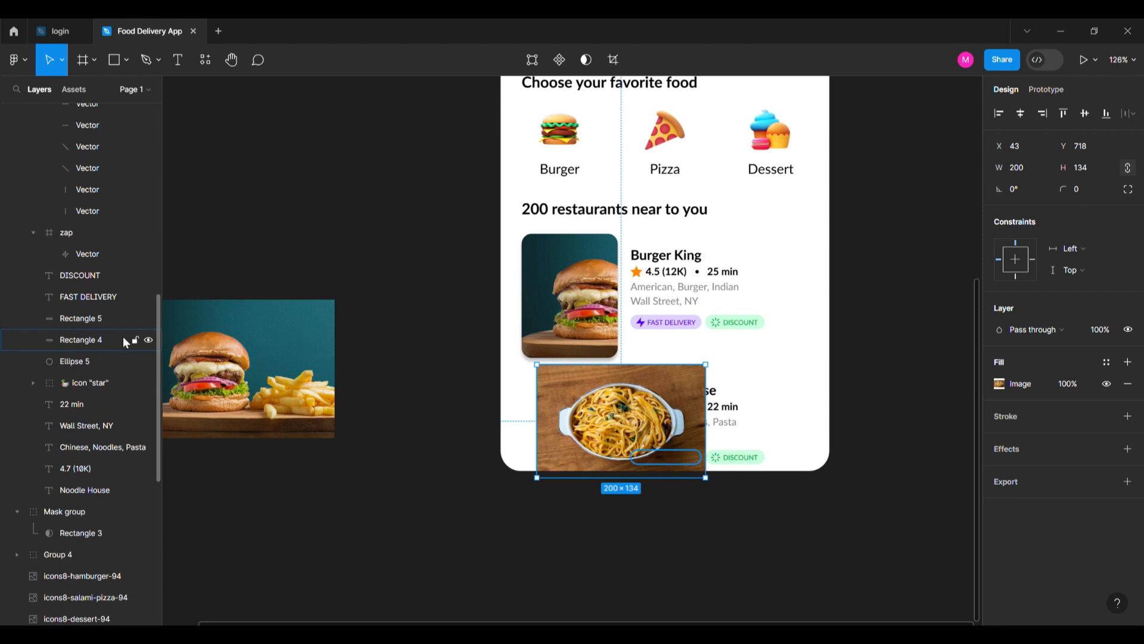
pyautogui.scroll(3, 59, 316)
pyautogui.moveTo(89, 132); pyautogui.dragTo(121, 569)
pyautogui.scroll(-3, 120, 514)
pyautogui.moveTo(85, 363); pyautogui.dragTo(81, 434)
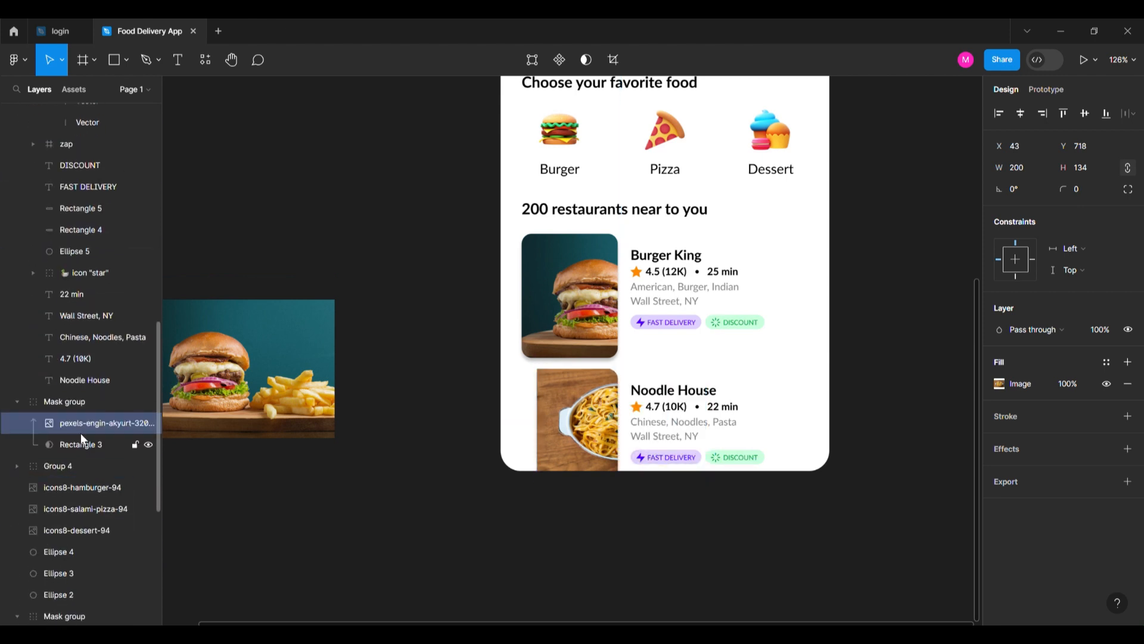
# Step: Enlarge and reposition the pasta photo so it fills the rounded mask on the Noodle House card
pyautogui.click(82, 444)
pyautogui.scroll(2, 596, 405)
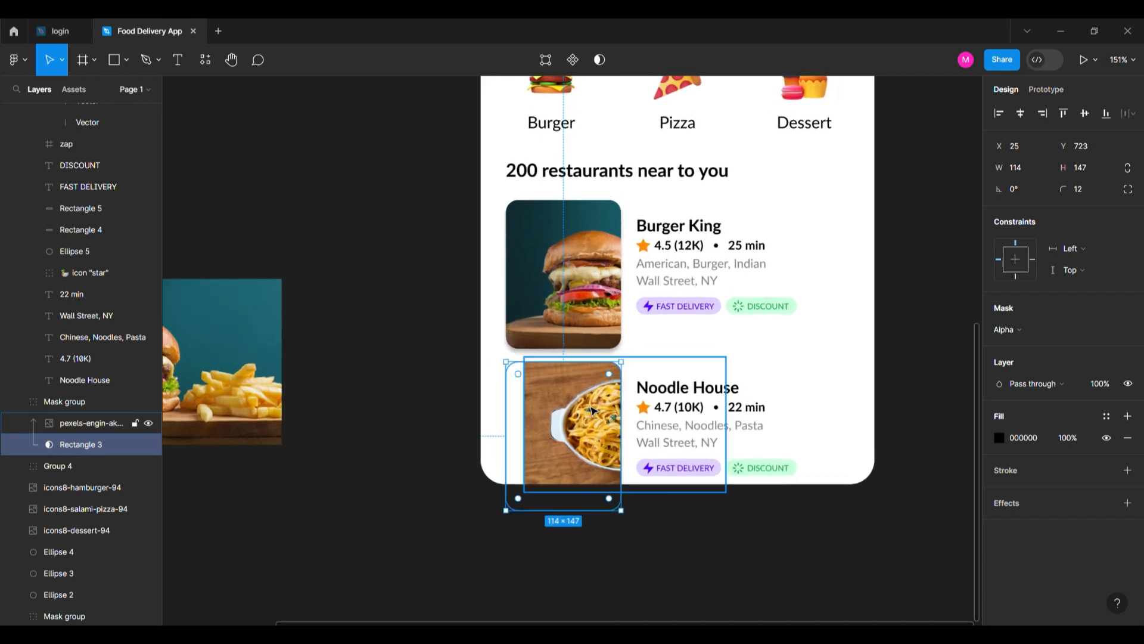
pyautogui.press('Escape')
pyautogui.doubleClick(592, 410)
pyautogui.moveTo(592, 410); pyautogui.dragTo(557, 409)
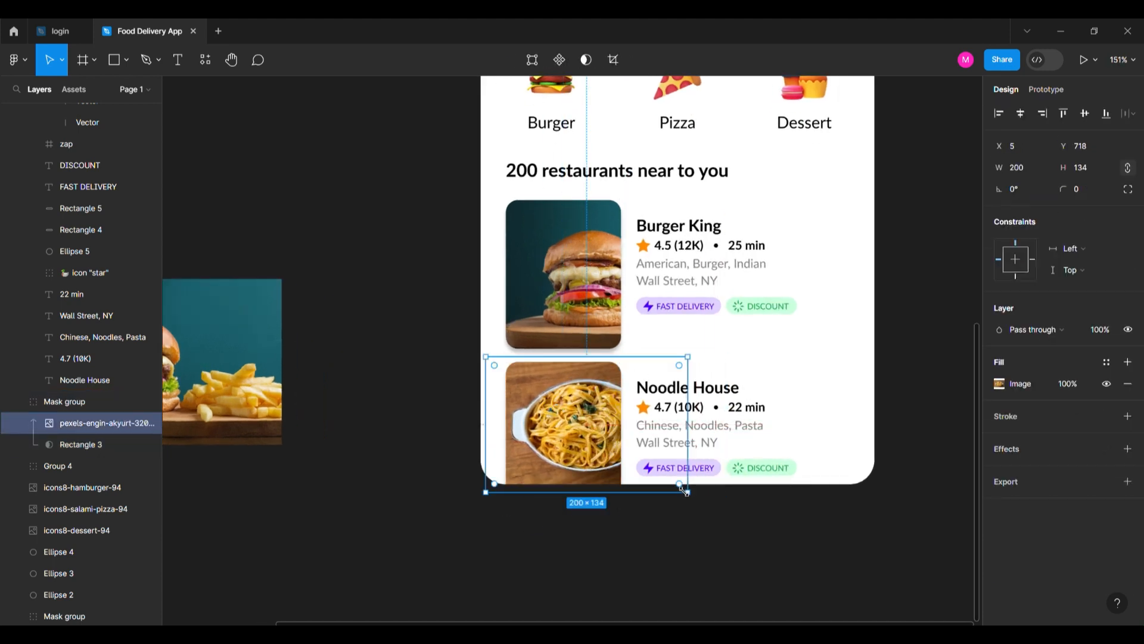
pyautogui.moveTo(685, 492); pyautogui.dragTo(744, 529)
pyautogui.moveTo(587, 431); pyautogui.dragTo(533, 439)
pyautogui.press('Escape')
pyautogui.moveTo(582, 411); pyautogui.dragTo(600, 326)
pyautogui.click(583, 464)
pyautogui.hotkey('ctrl', 'z')
pyautogui.hotkey('ctrl', 'z')
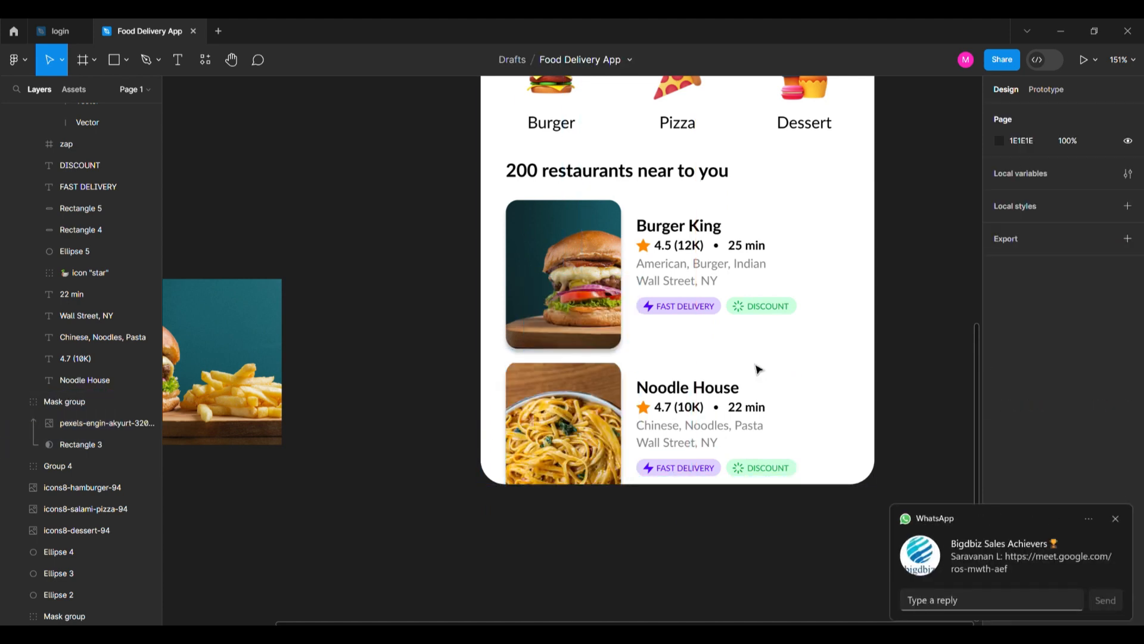
# Step: Review the whole home screen layout, from the header to the restaurant cards
pyautogui.scroll(-4, 500, 346)
pyautogui.scroll(1, 499, 369)
pyautogui.scroll(1, 666, 347)
pyautogui.click(365, 396)
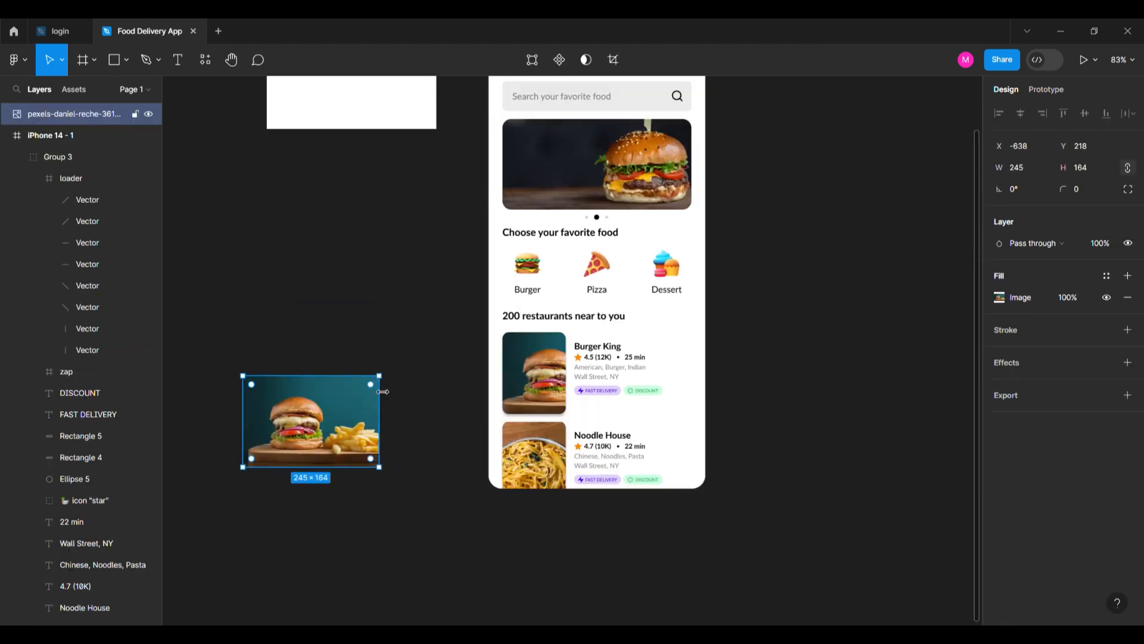
pyautogui.scroll(-2, 517, 417)
pyautogui.scroll(2, 516, 416)
pyautogui.scroll(2, 580, 472)
pyautogui.scroll(1, 578, 475)
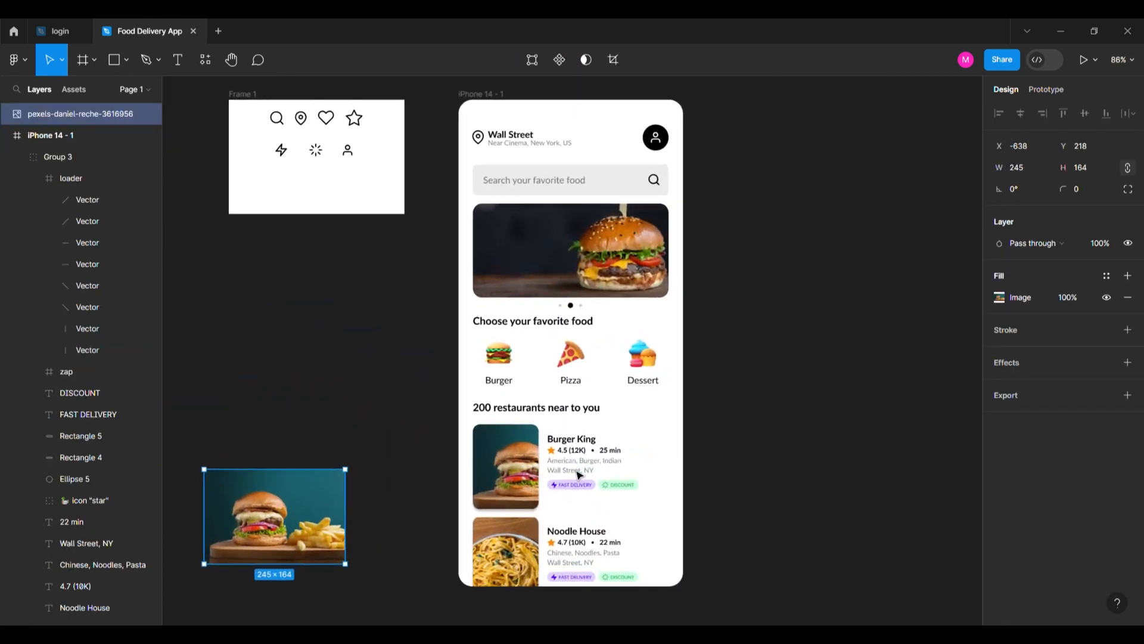
# Step: Add the white size 12 texts "exclusive" and, directly below it, "offer" on the dark area of the burger banner
pyautogui.scroll(5, 549, 238)
pyautogui.click(432, 245)
pyautogui.press('t')
pyautogui.click(444, 242)
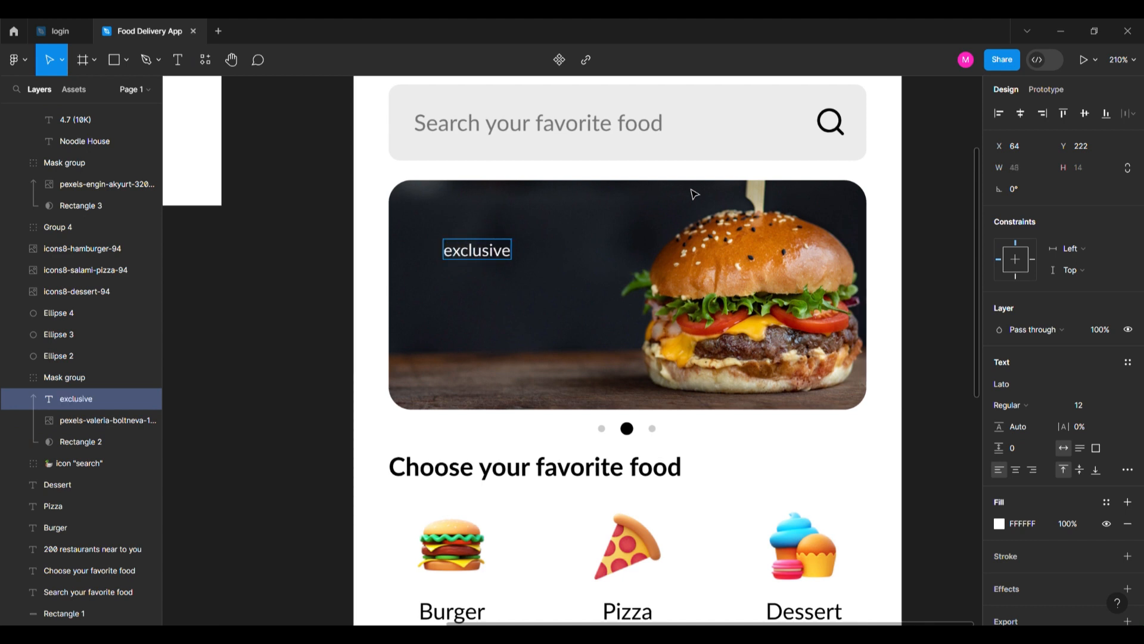
pyautogui.press('Escape')
pyautogui.hotkey('ctrl', 'd')
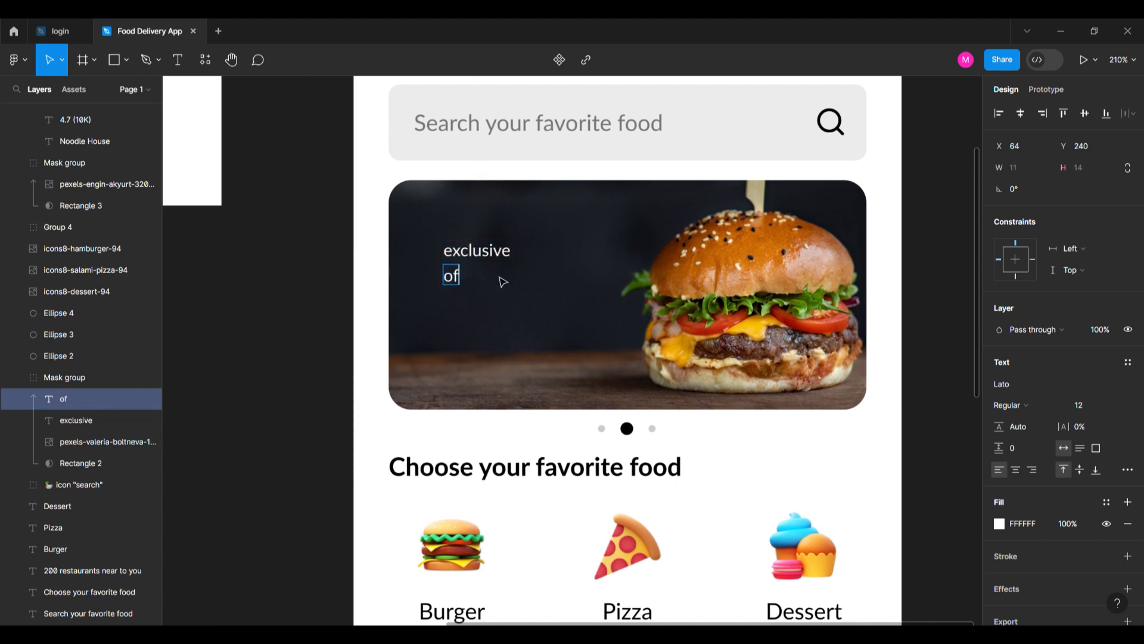
pyautogui.write('fer')
pyautogui.press('Escape')
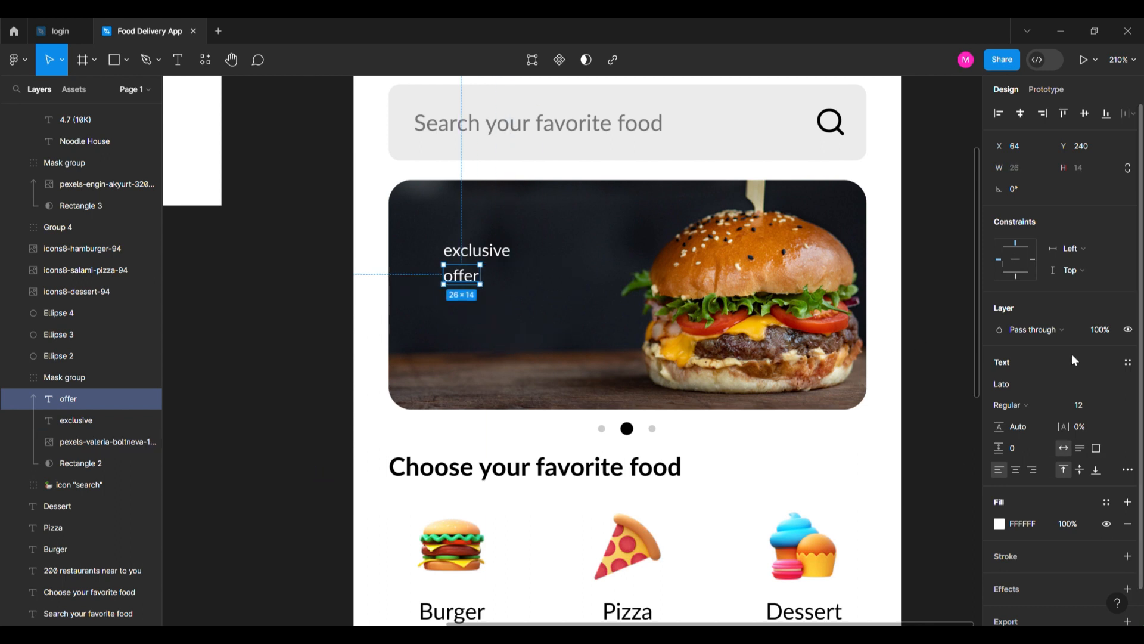
# Step: Enlarge the banner's "offer" text to size 37 and change the "exclusive" text above it to "special"
pyautogui.moveTo(490, 304); pyautogui.dragTo(488, 293)
pyautogui.scroll(5, 471, 256)
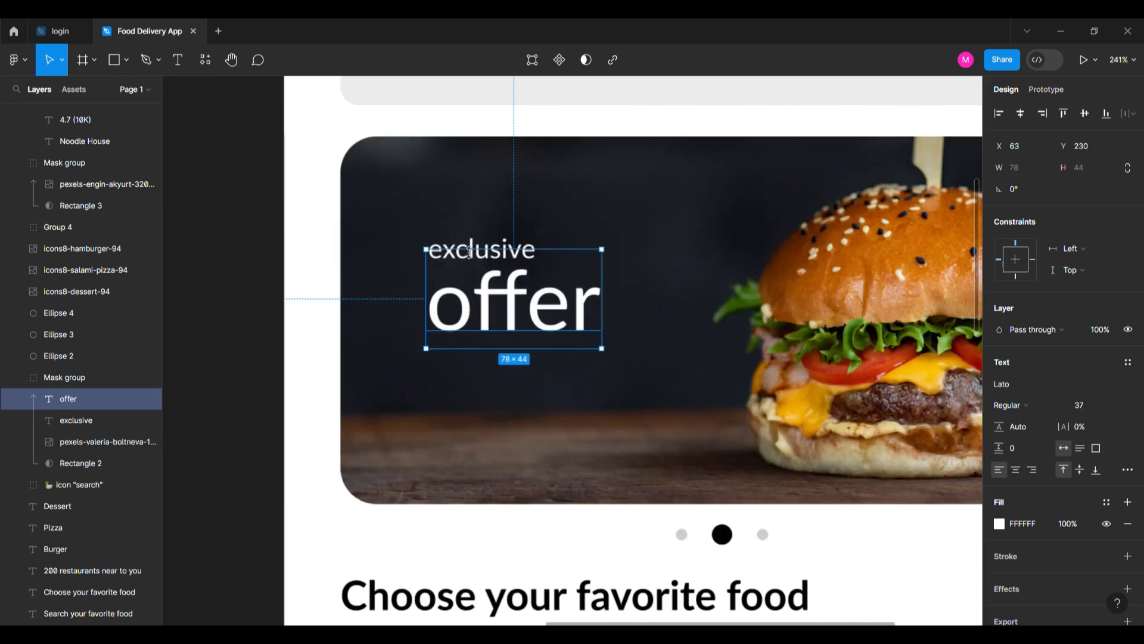
pyautogui.doubleClick(483, 247)
pyautogui.write('s')
pyautogui.press('Escape')
pyautogui.moveTo(475, 329); pyautogui.dragTo(478, 322)
# Step: Set the font of both banner texts, "special" and "offer", to Poppins
pyautogui.click(515, 237)
pyautogui.keyDown('shift'); pyautogui.click(524, 322); pyautogui.keyUp('shift')
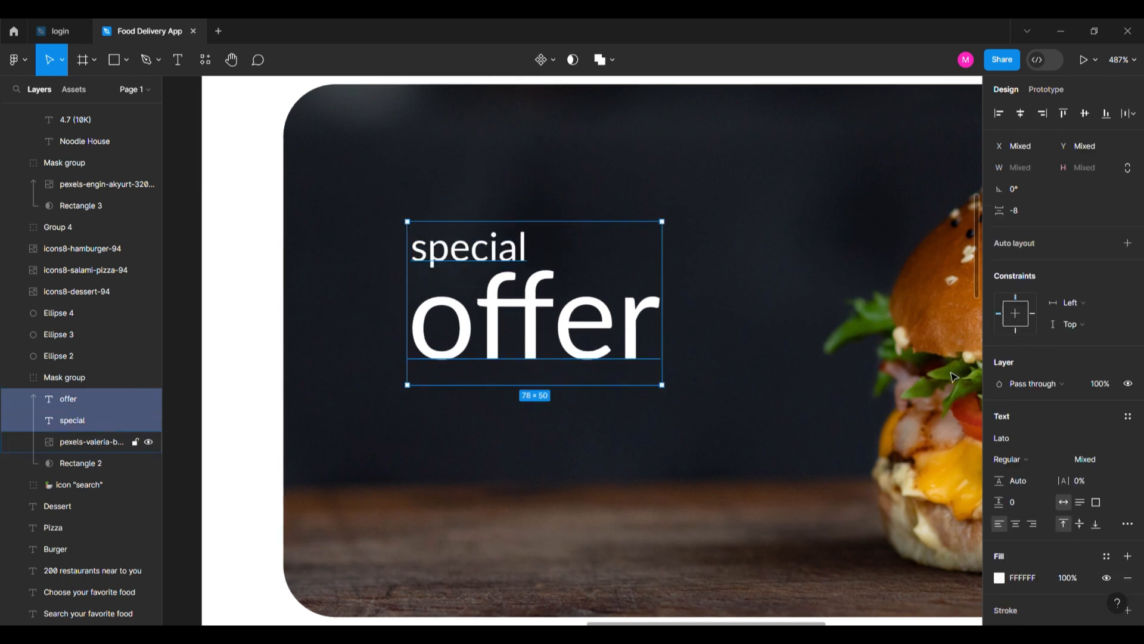
pyautogui.click(1019, 435)
pyautogui.write('pop')
pyautogui.press('Return')
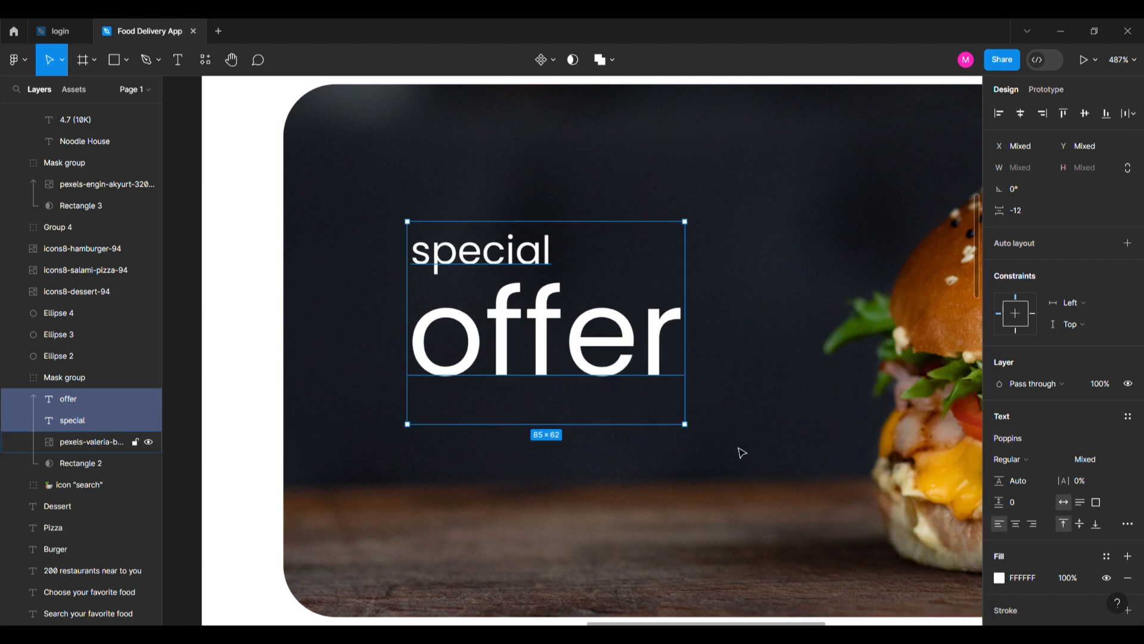
# Step: Set the weight of the banner's "offer" text to ExtraBold
pyautogui.click(668, 352)
pyautogui.click(1013, 405)
pyautogui.click(1041, 447)
pyautogui.scroll(-5, 579, 346)
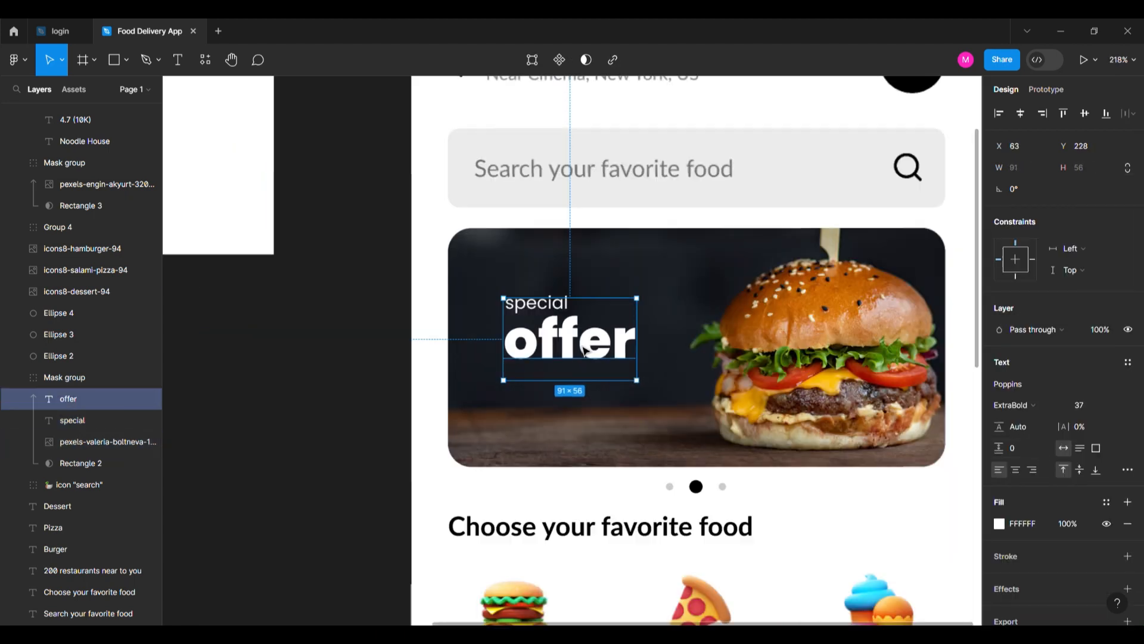
# Step: Move the "special" and "offer" texts together closer to the banner's upper-left corner
pyautogui.keyDown('shift'); pyautogui.click(555, 309); pyautogui.keyUp('shift')
pyautogui.press('Escape')
pyautogui.scroll(4, 590, 331)
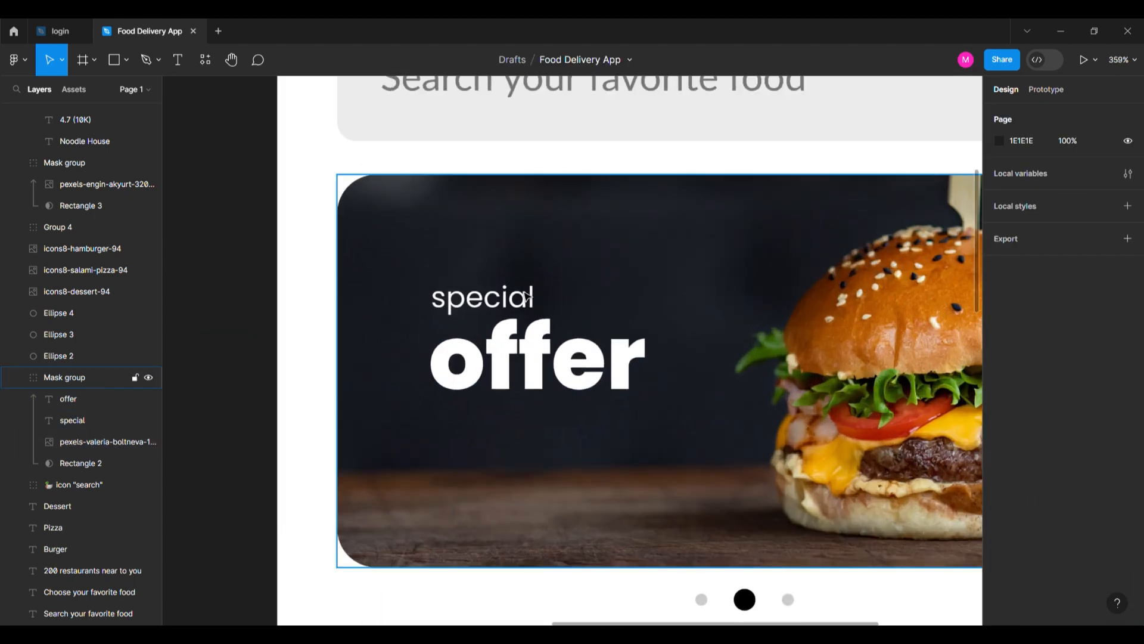
pyautogui.click(528, 295)
pyautogui.doubleClick(530, 365)
pyautogui.keyDown('shift'); pyautogui.click(483, 297); pyautogui.keyUp('shift')
pyautogui.scroll(-6, 557, 307)
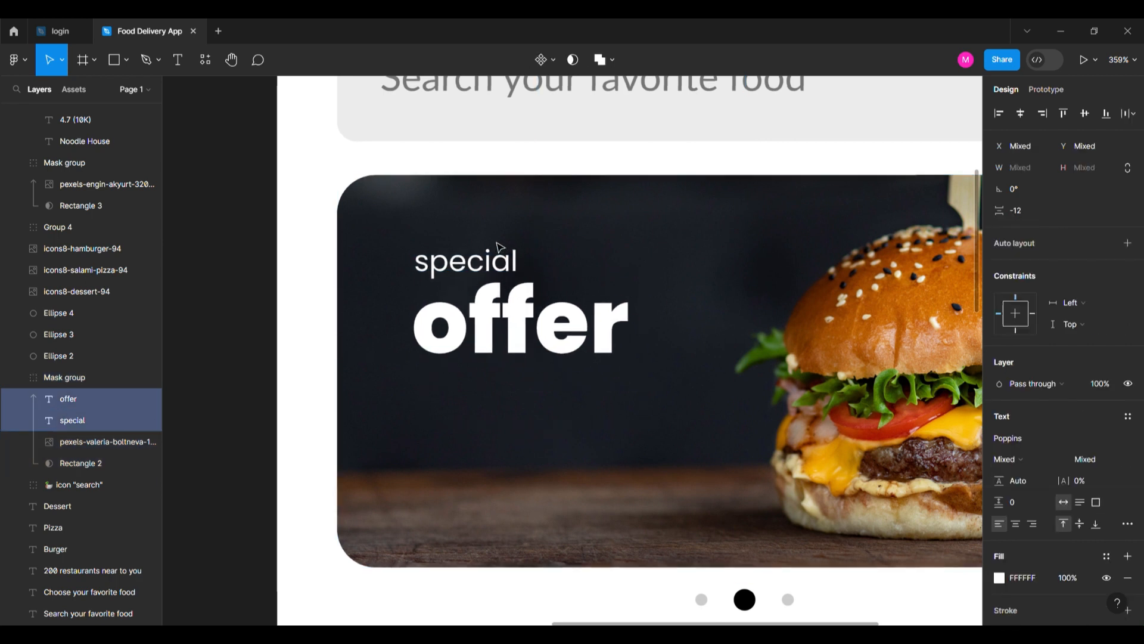
pyautogui.scroll(4, 557, 307)
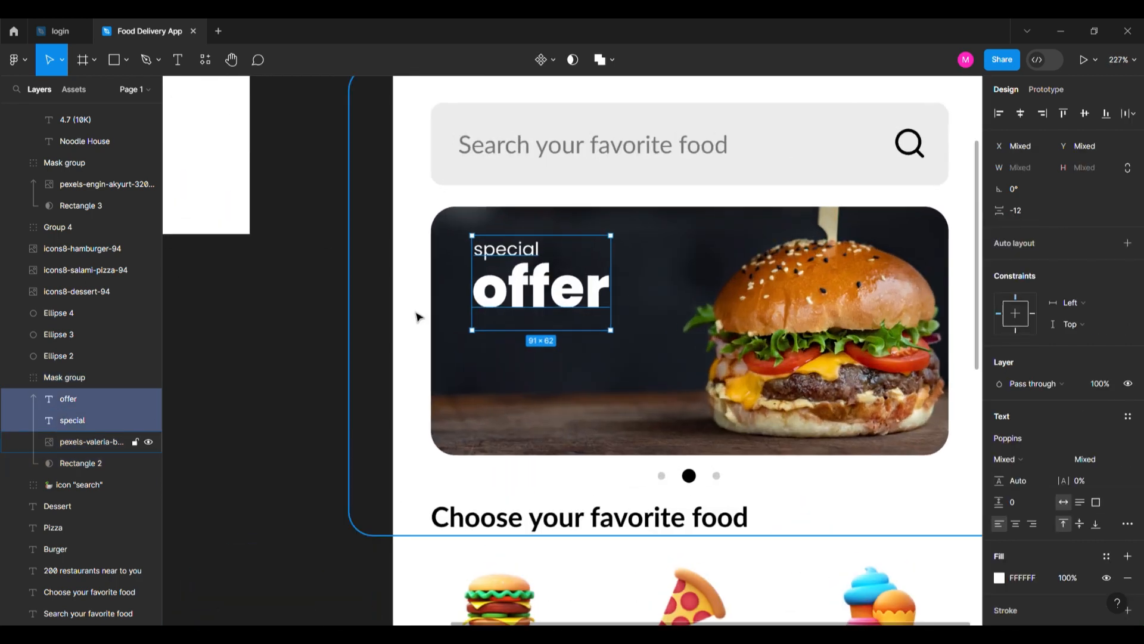
# Step: Draw a 79 × 22 rectangle with corner radius 11 below the "offer" text and fill it with white FFFFFF
pyautogui.click(360, 318)
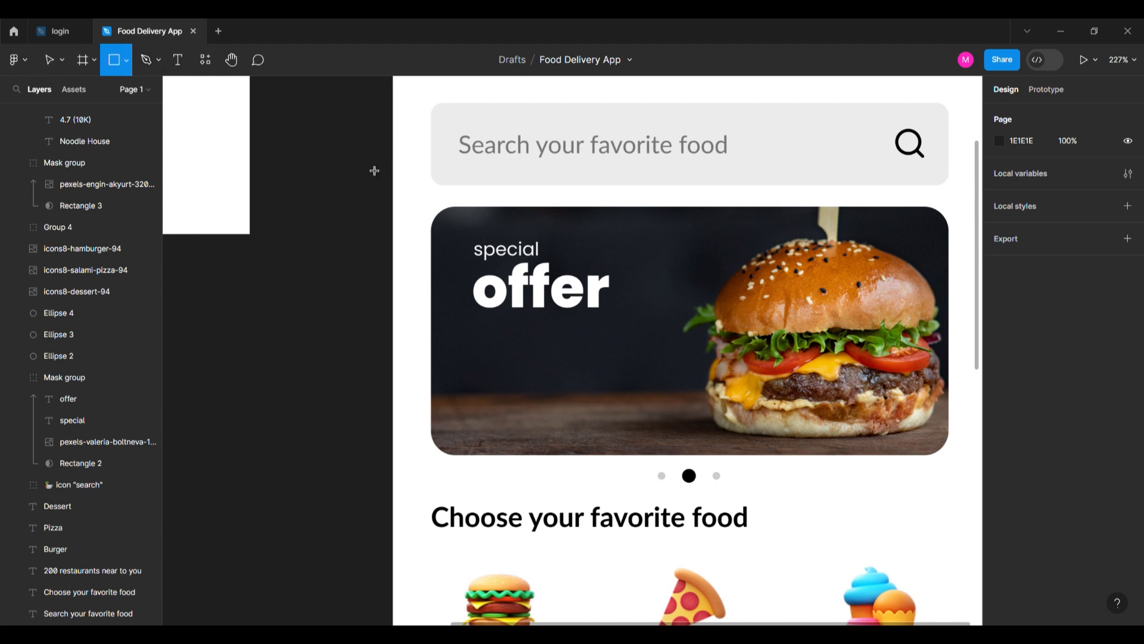
pyautogui.moveTo(478, 362)
pyautogui.mouseDown()
pyautogui.moveTo(586, 392)
pyautogui.moveTo(554, 429)
pyautogui.mouseUp()
pyautogui.scroll(5, 539, 374)
pyautogui.scroll(-5, 566, 409)
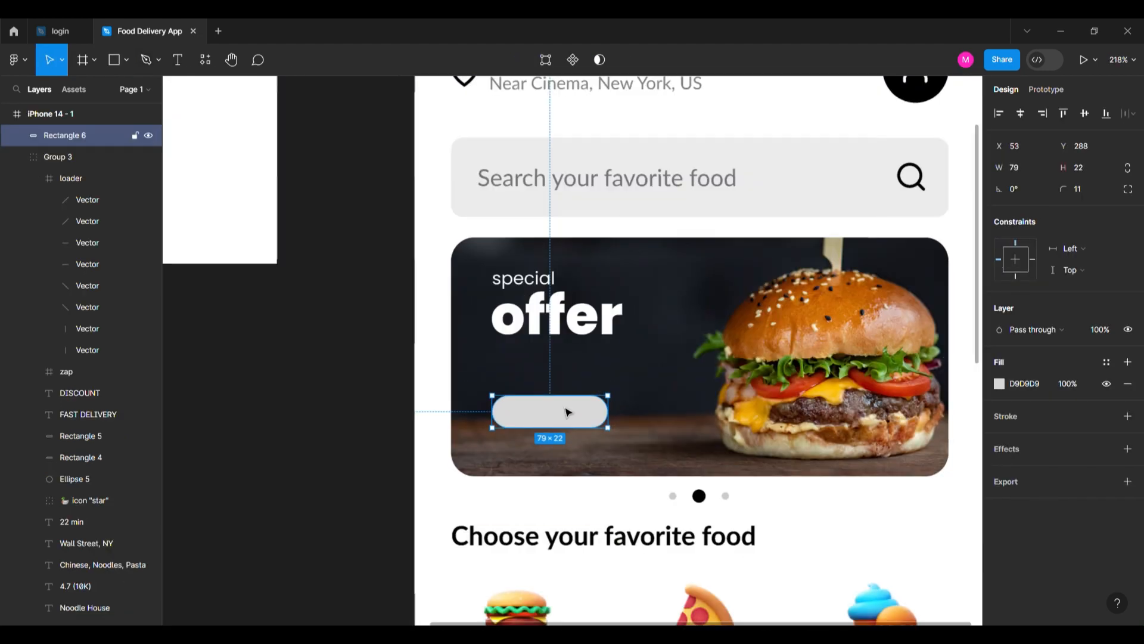
pyautogui.click(1001, 385)
pyautogui.click(871, 556)
# Step: Add the text "ORDER NOW" at the white pill shape on the banner
pyautogui.scroll(4, 572, 406)
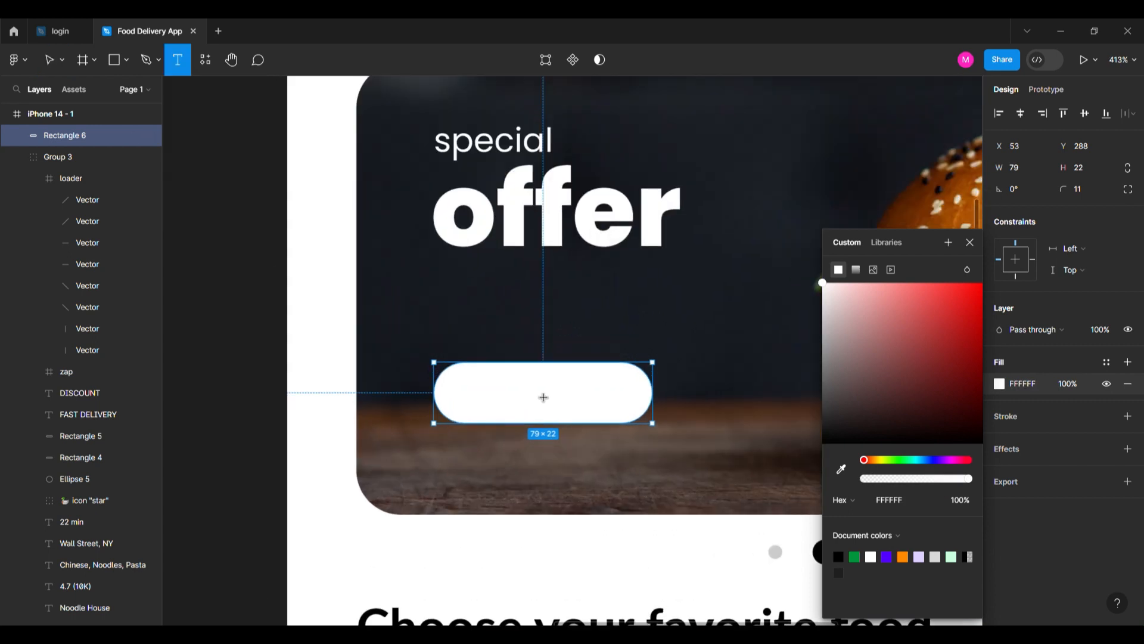
pyautogui.click(543, 397)
pyautogui.write('order')
pyautogui.press('capslock')
pyautogui.press('BackSpace')
pyautogui.press('BackSpace')
pyautogui.press('BackSpace')
pyautogui.press('BackSpace')
pyautogui.press('BackSpace')
pyautogui.write('OR')
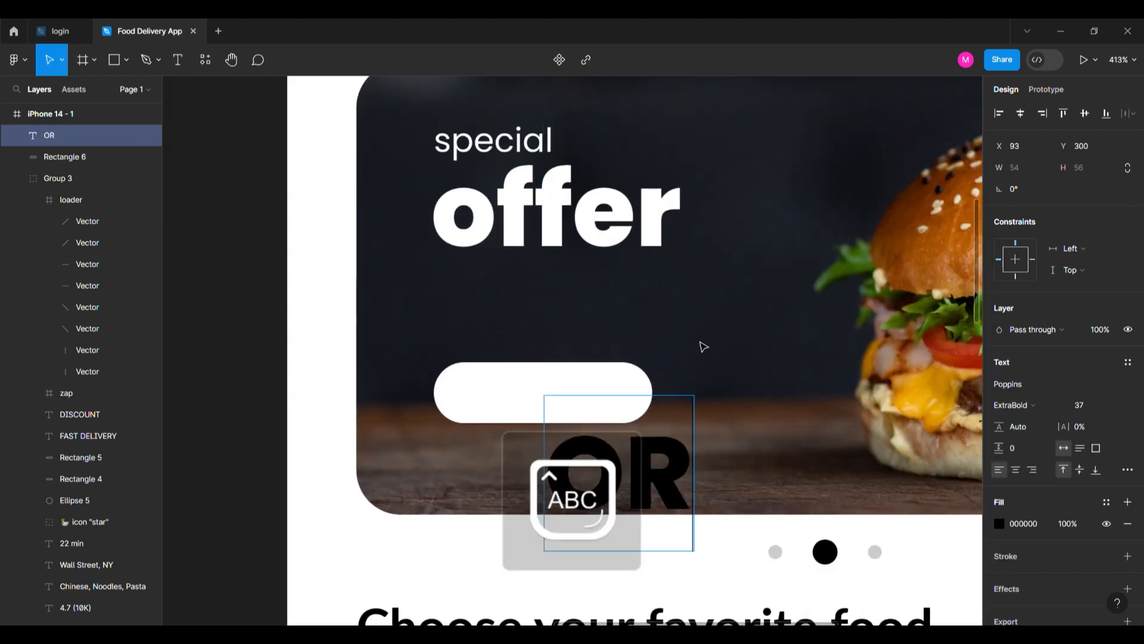
pyautogui.write('DER NOW')
pyautogui.press('Escape')
# Step: Set the "ORDER NOW" text to Lato Regular, size 12
pyautogui.click(1008, 384)
pyautogui.write('Lato')
pyautogui.press('Return')
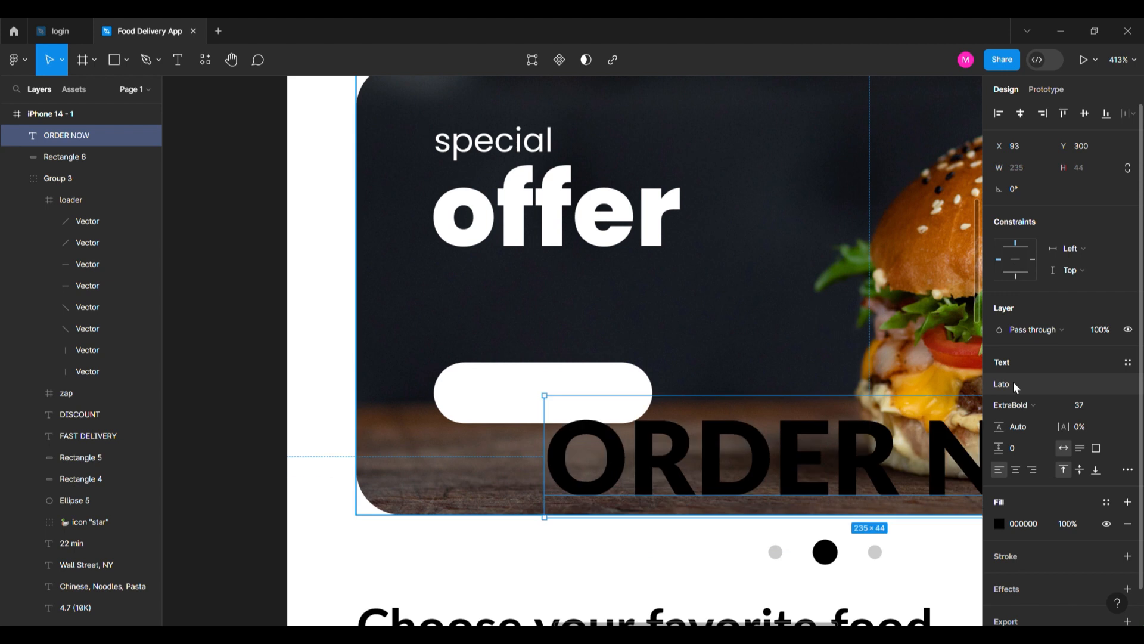
pyautogui.click(1018, 410)
pyautogui.click(1024, 341)
pyautogui.click(1086, 406)
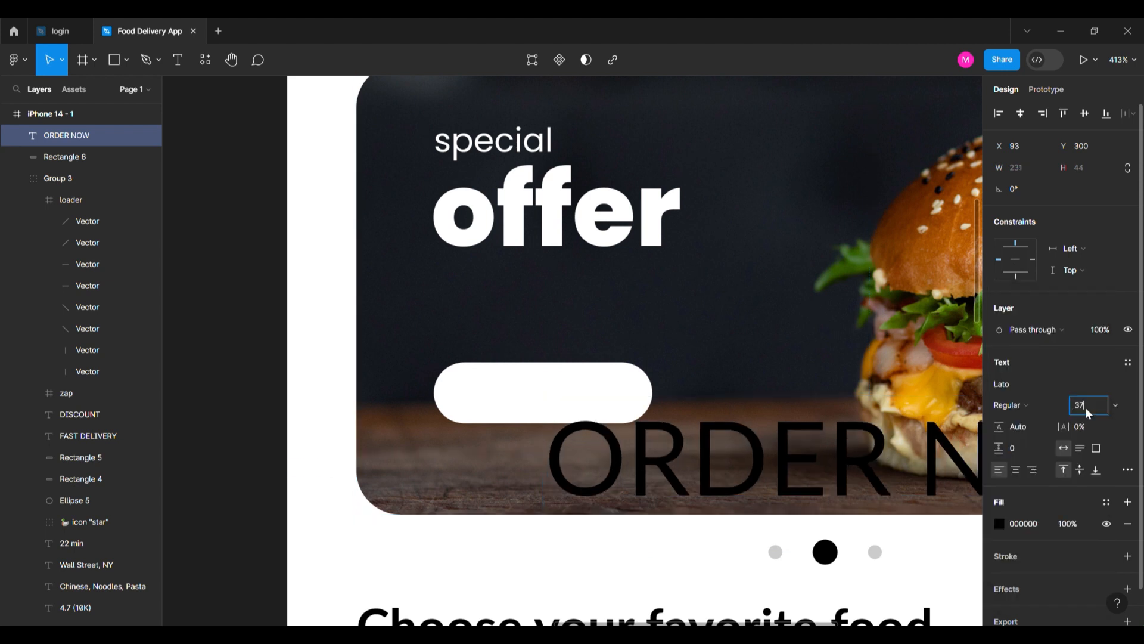
pyautogui.write('12')
pyautogui.press('Return')
# Step: Center the "ORDER NOW" text on the white pill at size 10 and group the two
pyautogui.moveTo(713, 420); pyautogui.dragTo(620, 375)
pyautogui.click(1085, 405)
pyautogui.write('10')
pyautogui.press('Return')
pyautogui.keyDown('shift'); pyautogui.click(647, 390); pyautogui.keyUp('shift')
pyautogui.hotkey('ctrl', 'g')
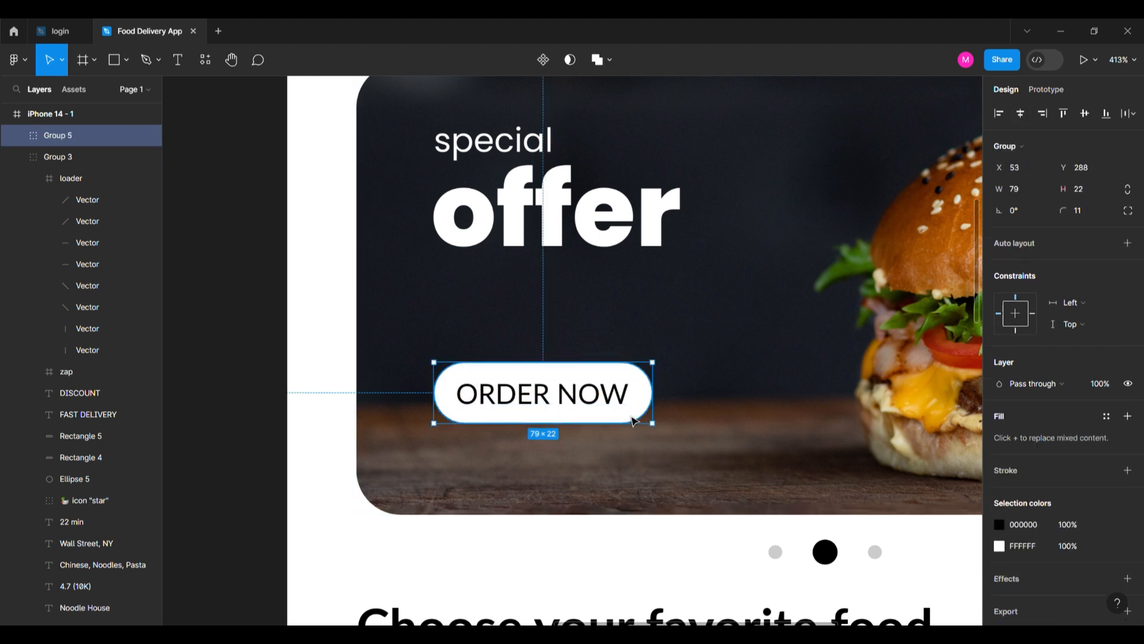
pyautogui.click(563, 332)
pyautogui.press('Escape')
pyautogui.click(536, 396)
pyautogui.keyDown('shift'); pyautogui.click(478, 198); pyautogui.keyUp('shift')
pyautogui.scroll(-2, 539, 276)
pyautogui.press('Escape')
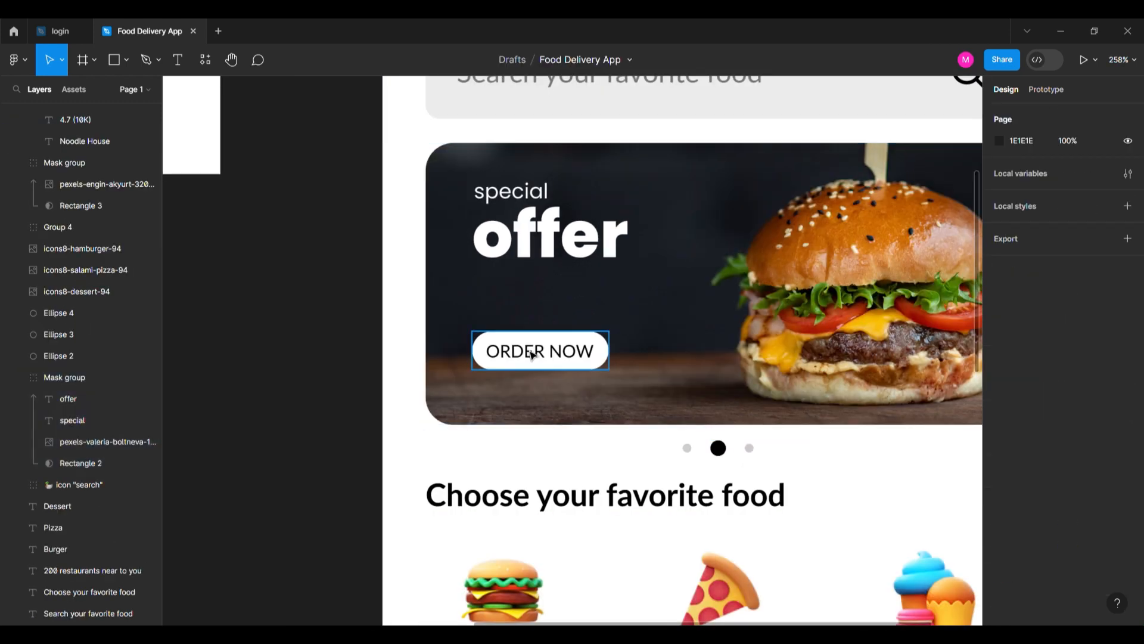
pyautogui.click(530, 353)
pyautogui.click(524, 243)
pyautogui.click(482, 370)
pyautogui.click(545, 240)
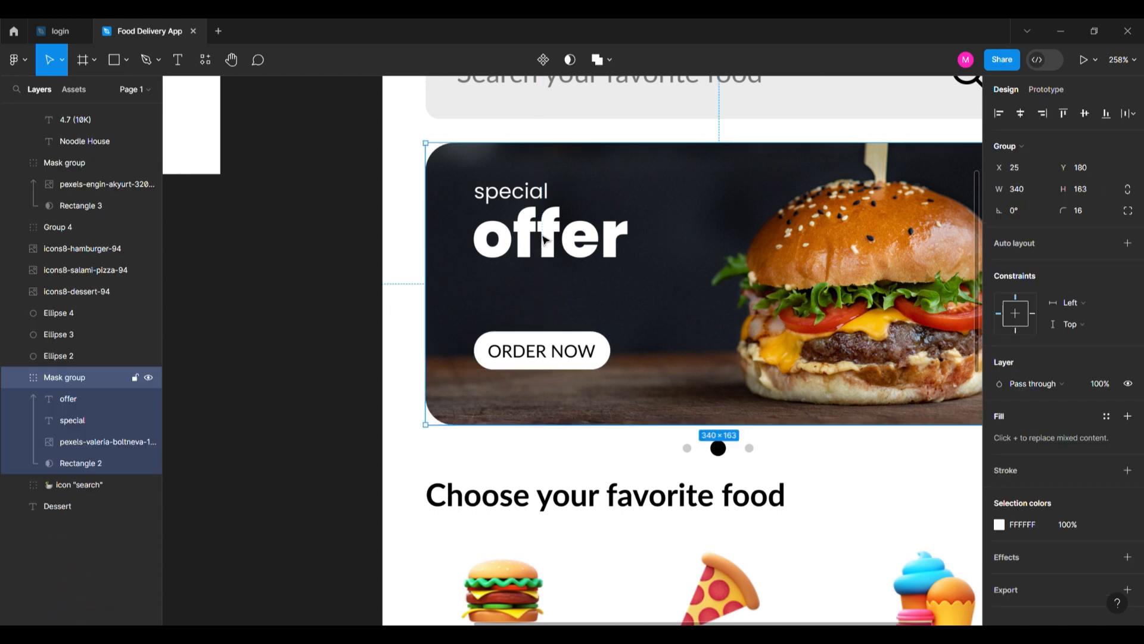
# Step: Move the ORDER NOW button group into the banner's mask group, directly above the "offer" text layer
pyautogui.click(537, 351)
pyautogui.click(560, 250)
pyautogui.click(560, 251)
pyautogui.click(554, 364)
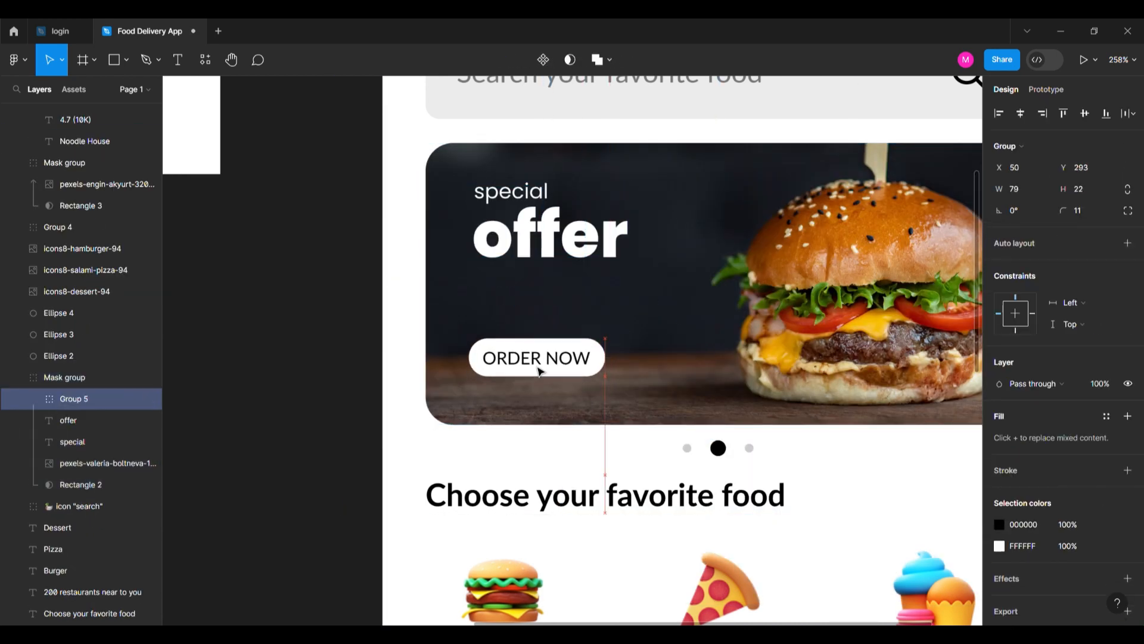
# Step: Left-align the ORDER NOW button with the "special" and "offer" texts at X 52 and lower the button to Y 300
pyautogui.keyDown('shift'); pyautogui.click(534, 227); pyautogui.keyUp('shift')
pyautogui.keyDown('shift'); pyautogui.click(519, 185); pyautogui.keyUp('shift')
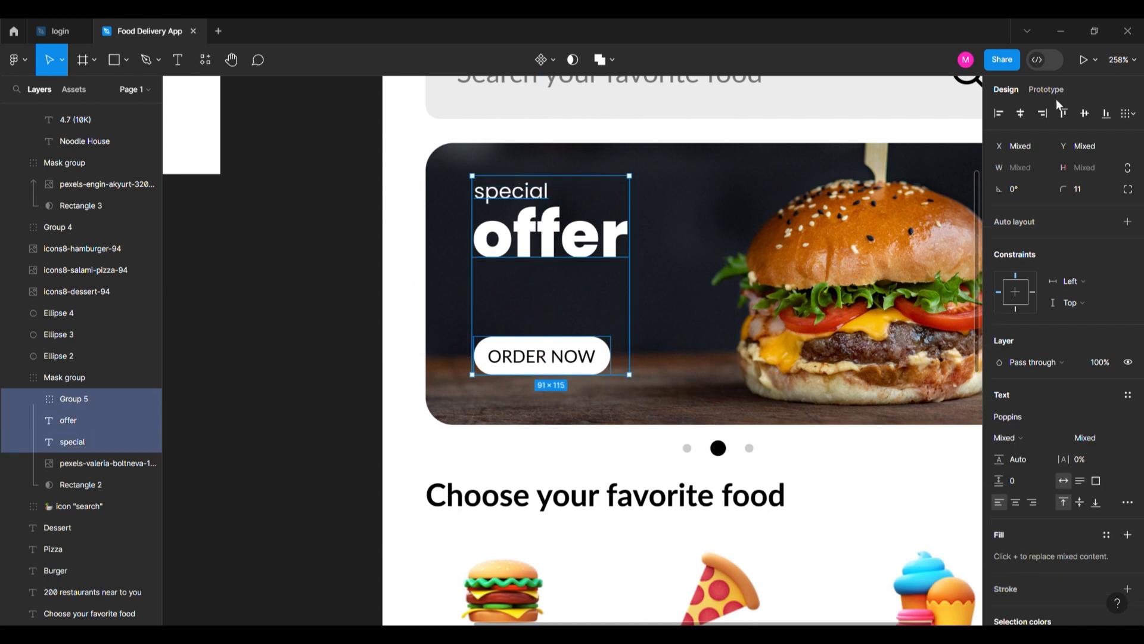
pyautogui.scroll(-2, 535, 295)
pyautogui.scroll(-2, 535, 295)
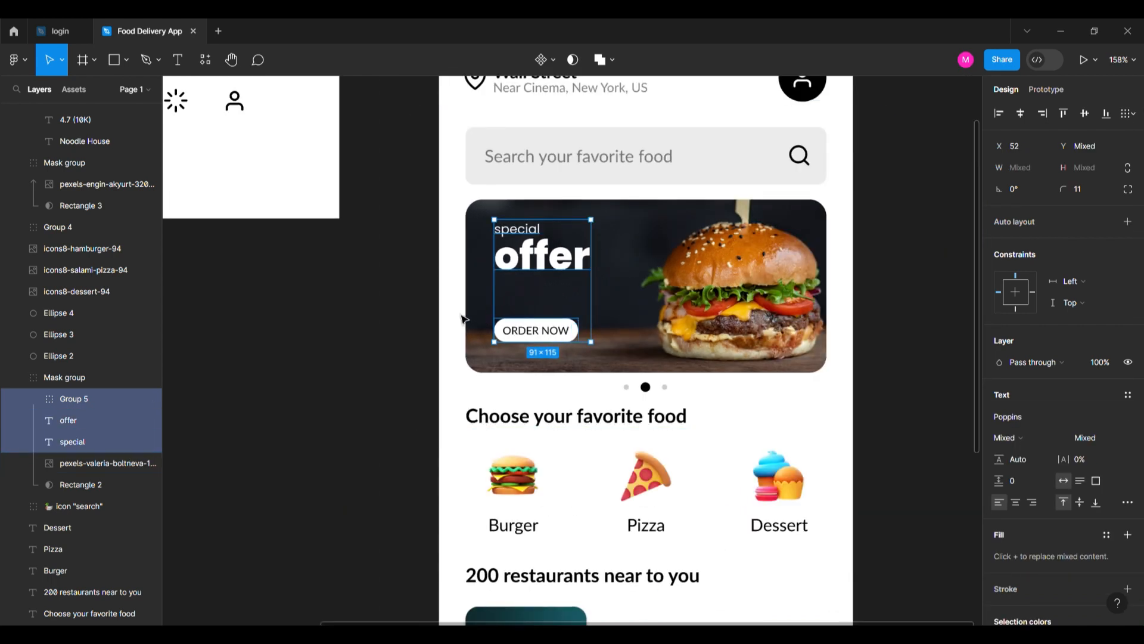
pyautogui.click(537, 331)
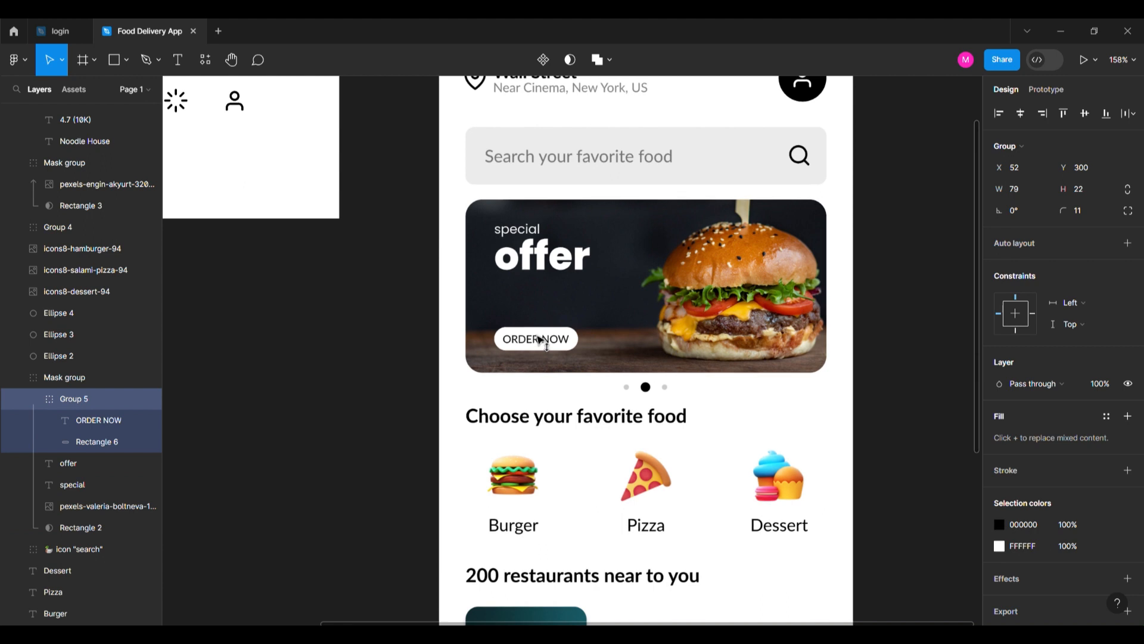
pyautogui.scroll(-3, 538, 339)
pyautogui.press('Escape')
# Step: Open the prototype preview of the food delivery home screen
pyautogui.scroll(2, 600, 350)
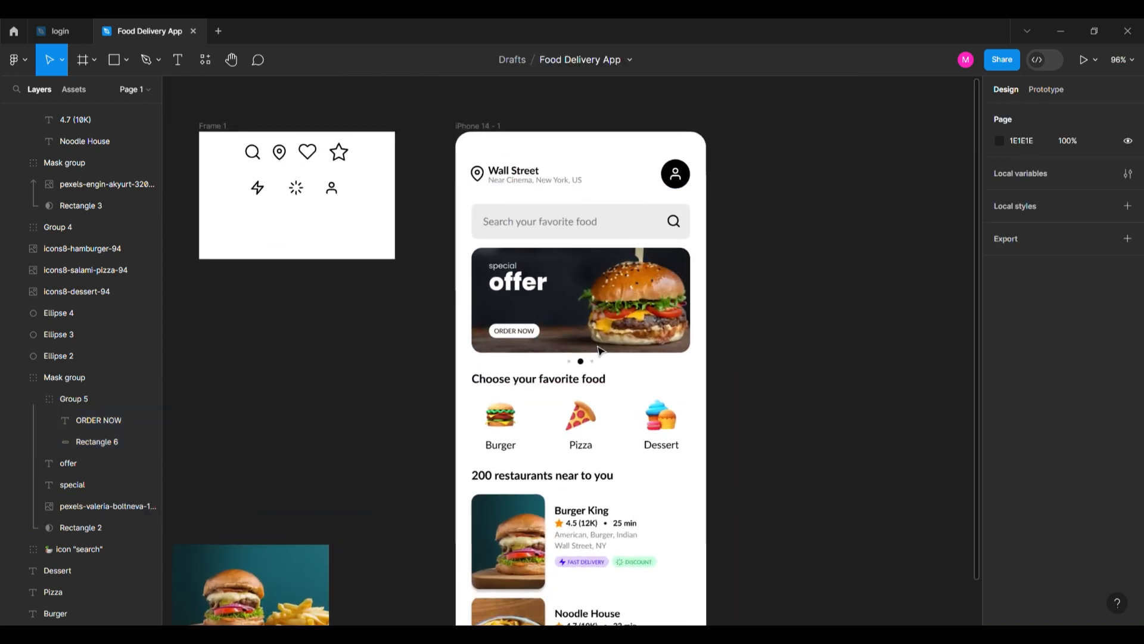
pyautogui.hotkey('shift', '0')
pyautogui.moveTo(624, 392); pyautogui.dragTo(580, 344)
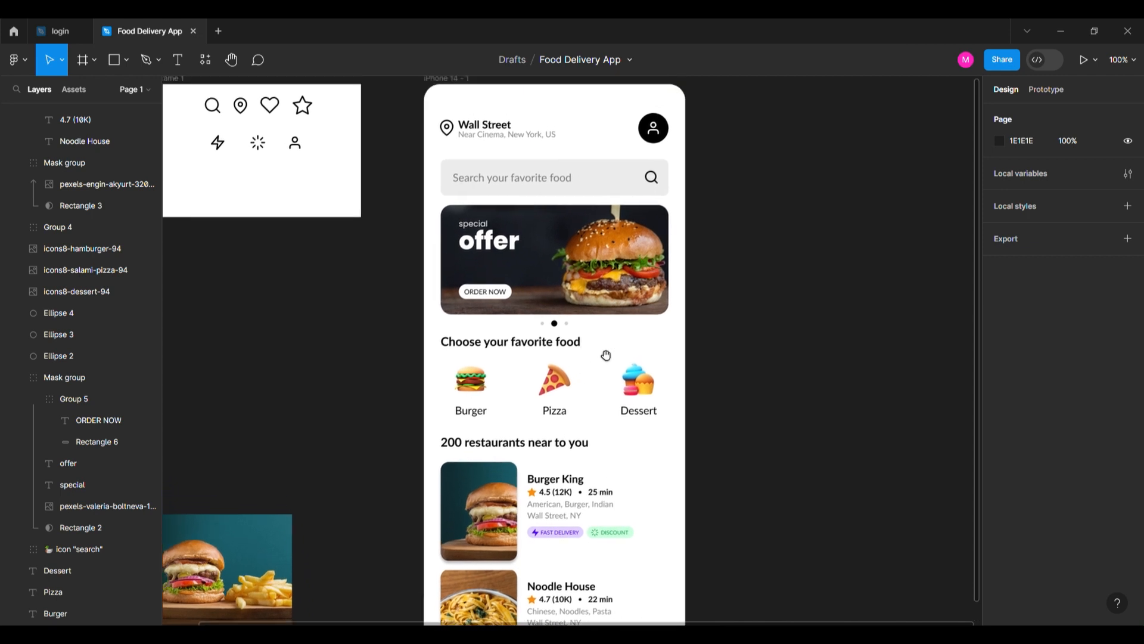
pyautogui.scroll(-2, 596, 353)
pyautogui.click(1085, 60)
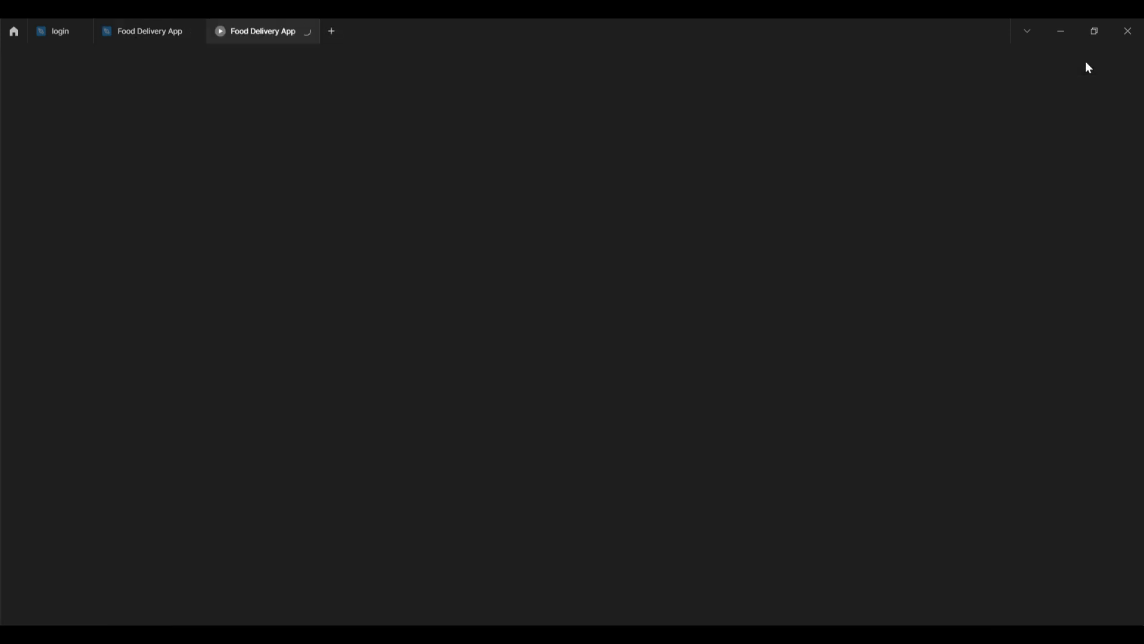